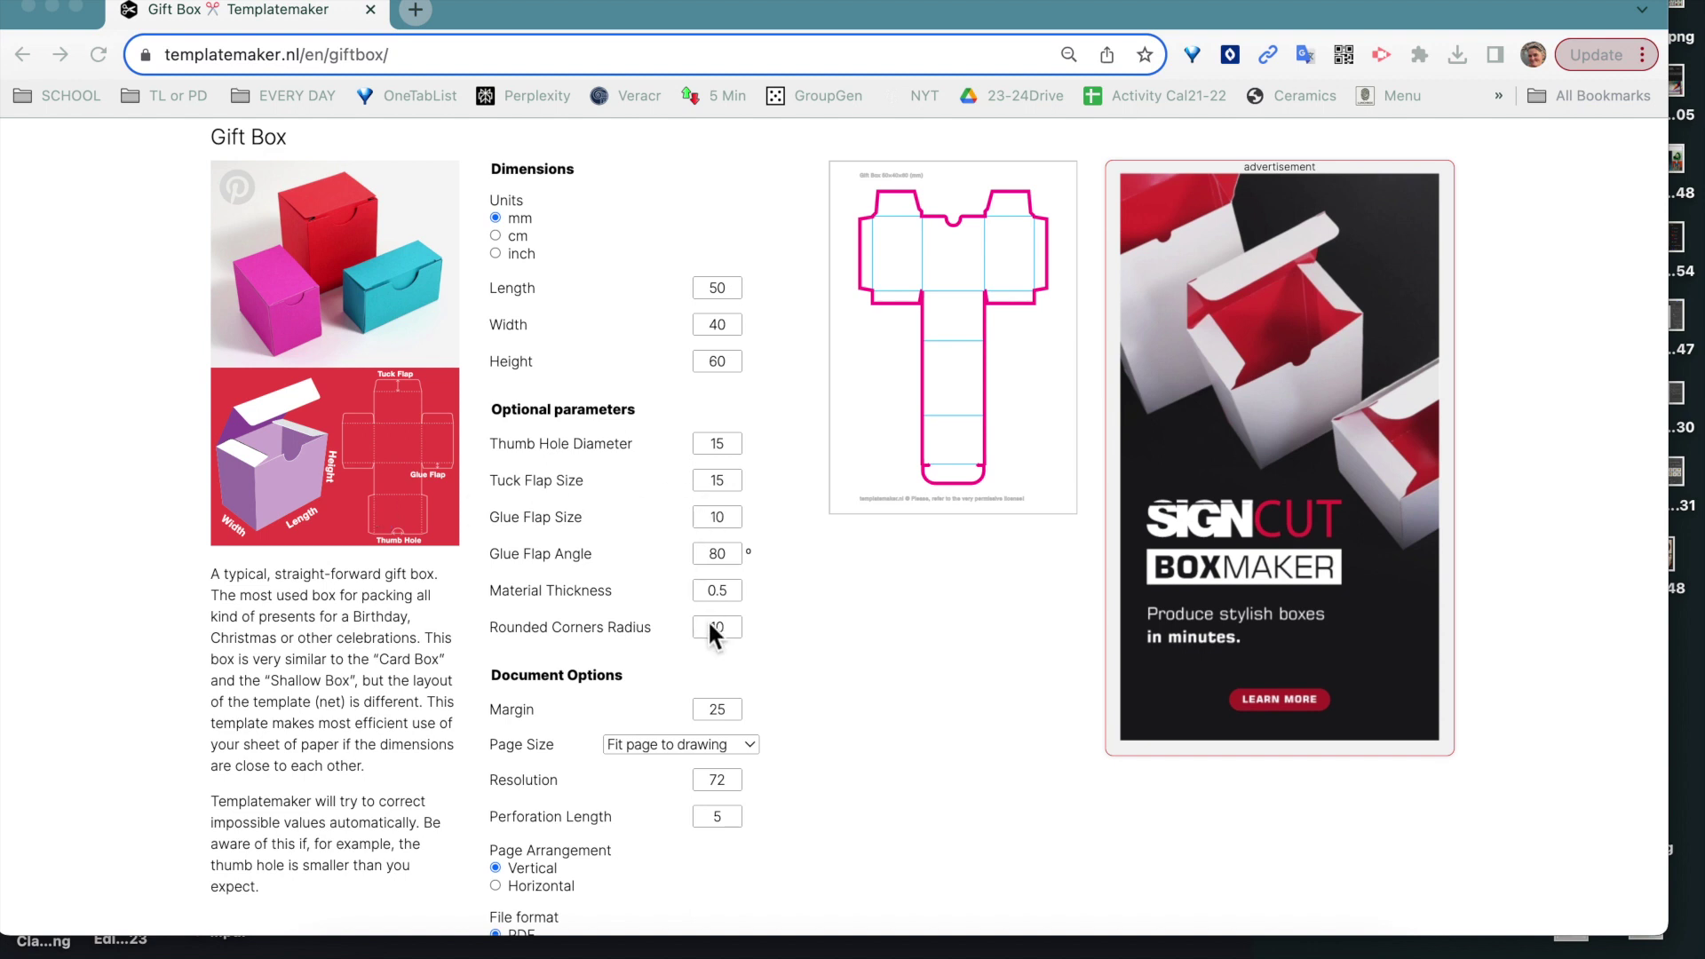
Step: Try US Letter and A3 Landscape, then settle on A3 Portrait (297 × 420 mm) as the page size
click(749, 745)
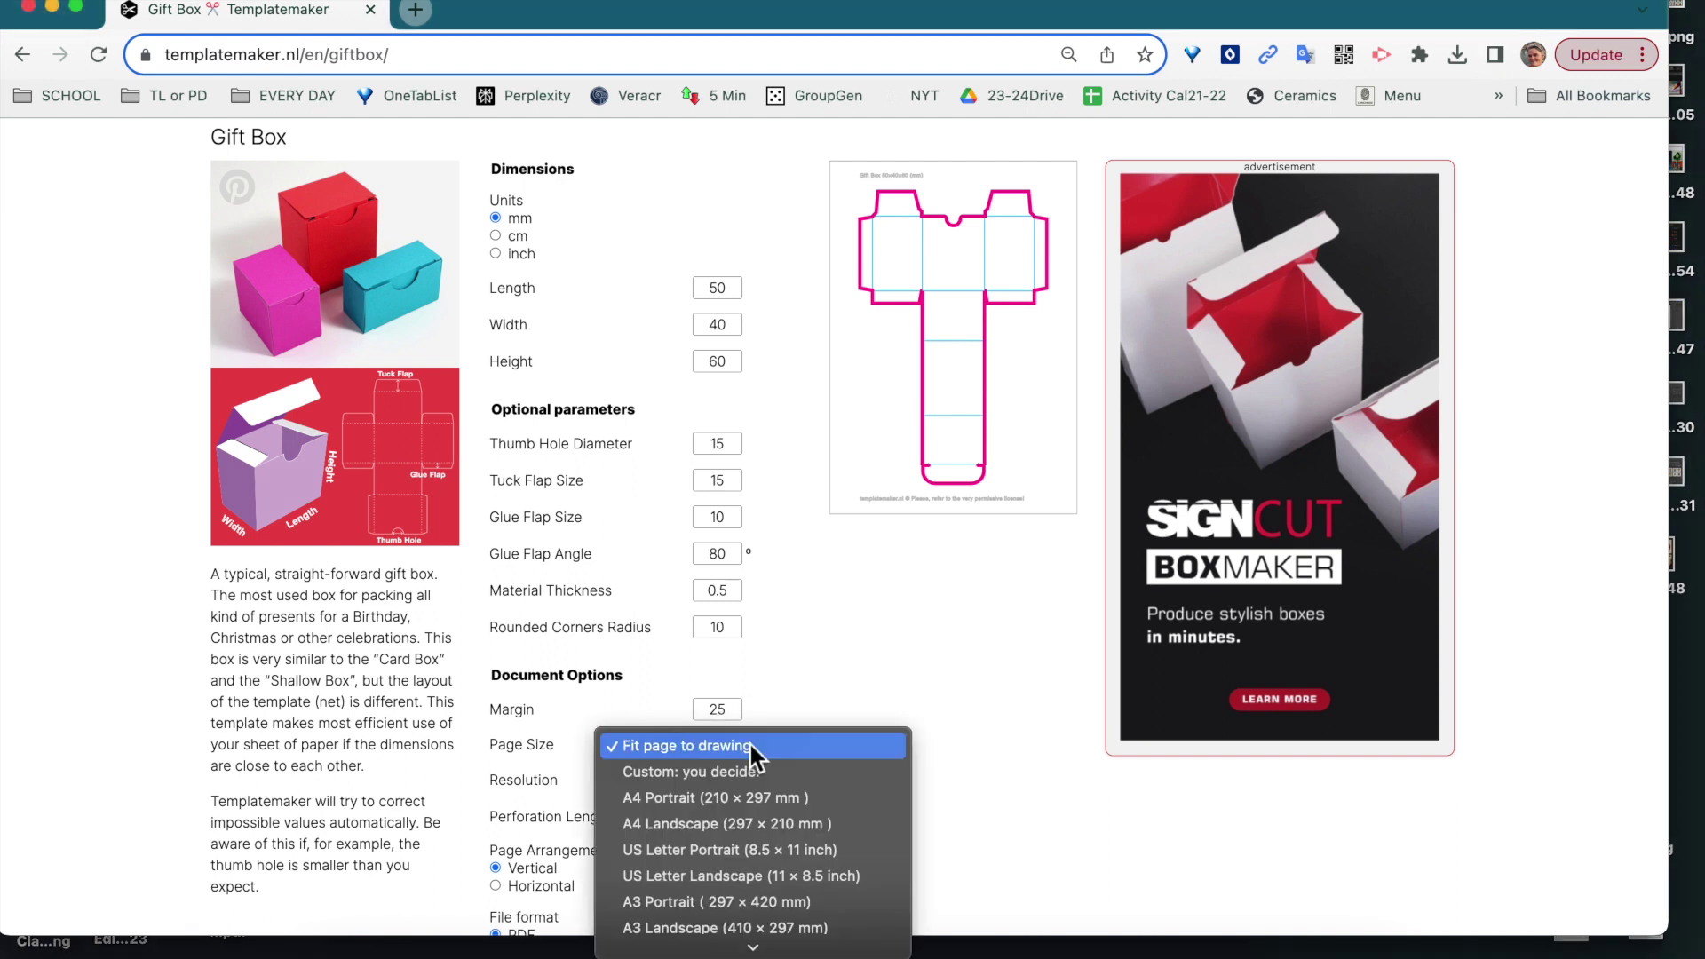
click(762, 850)
scroll(763, 852, down, 1)
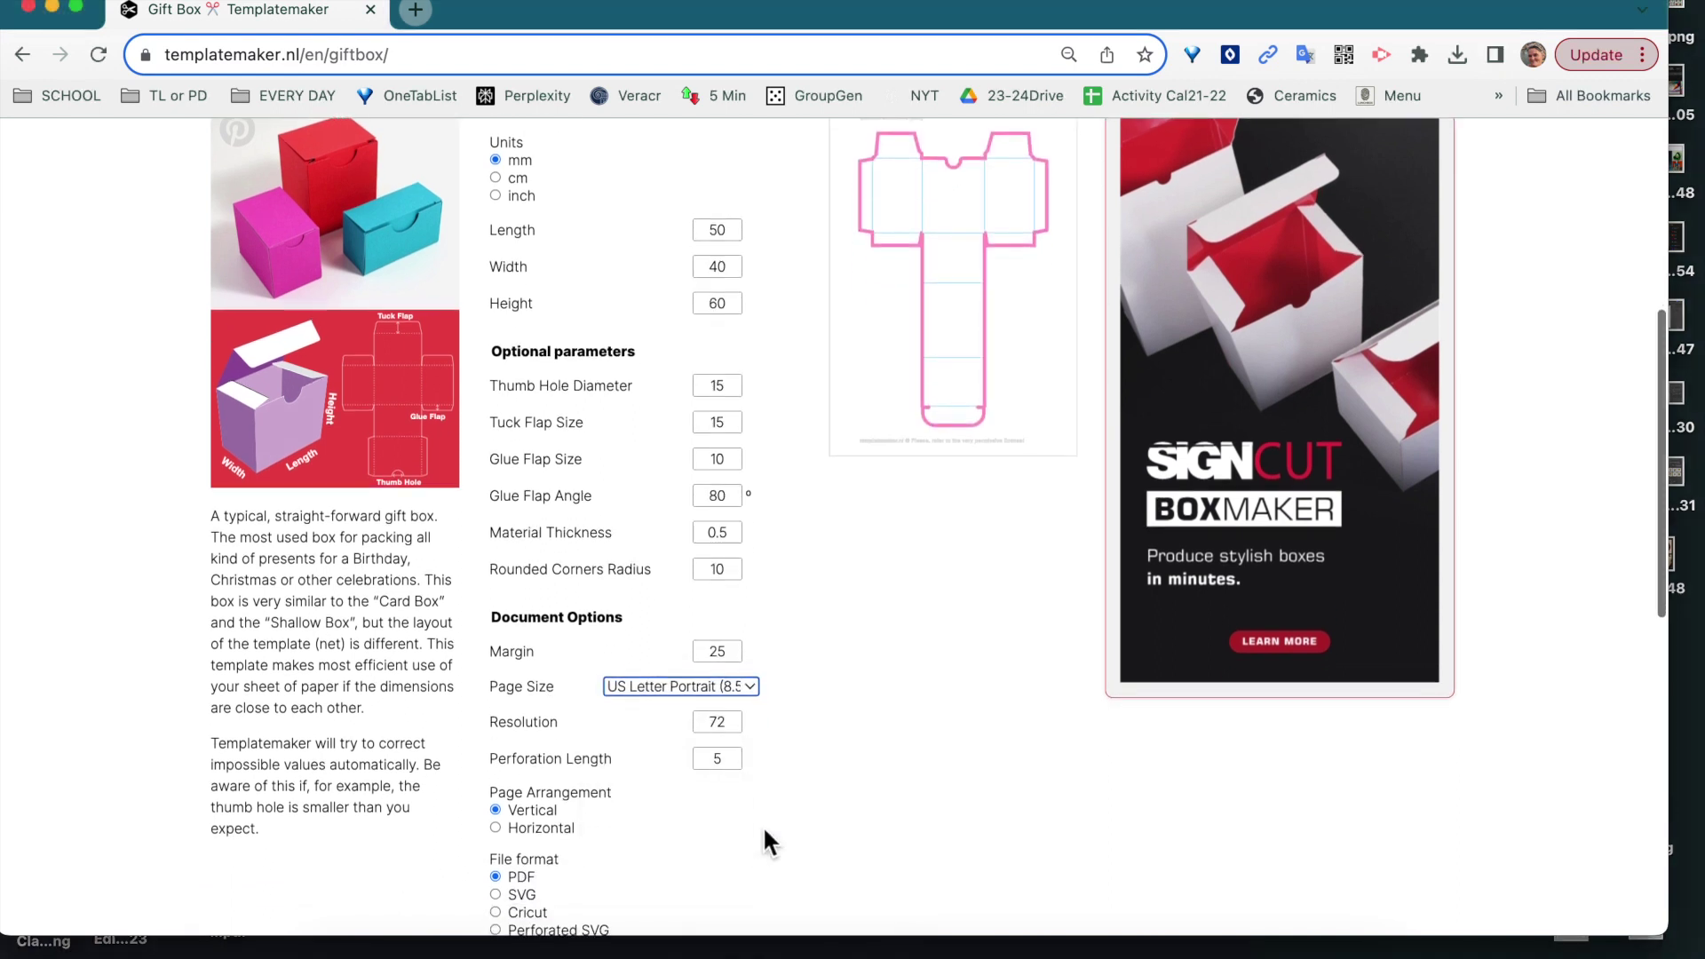
click(749, 683)
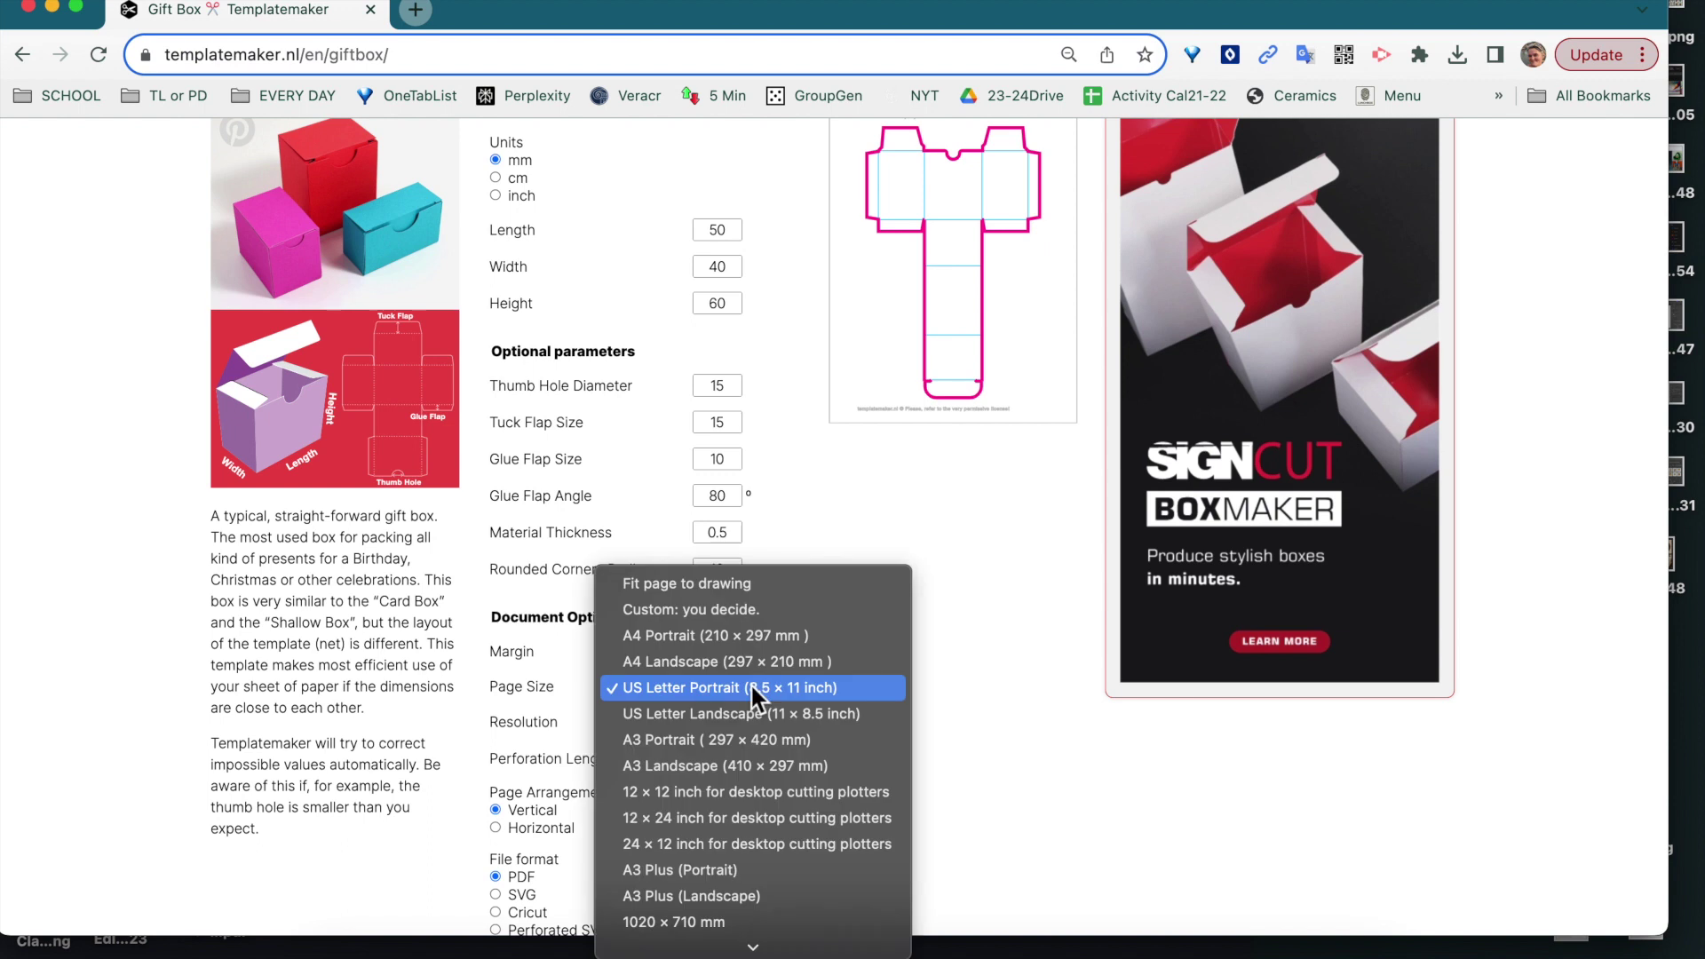
click(746, 741)
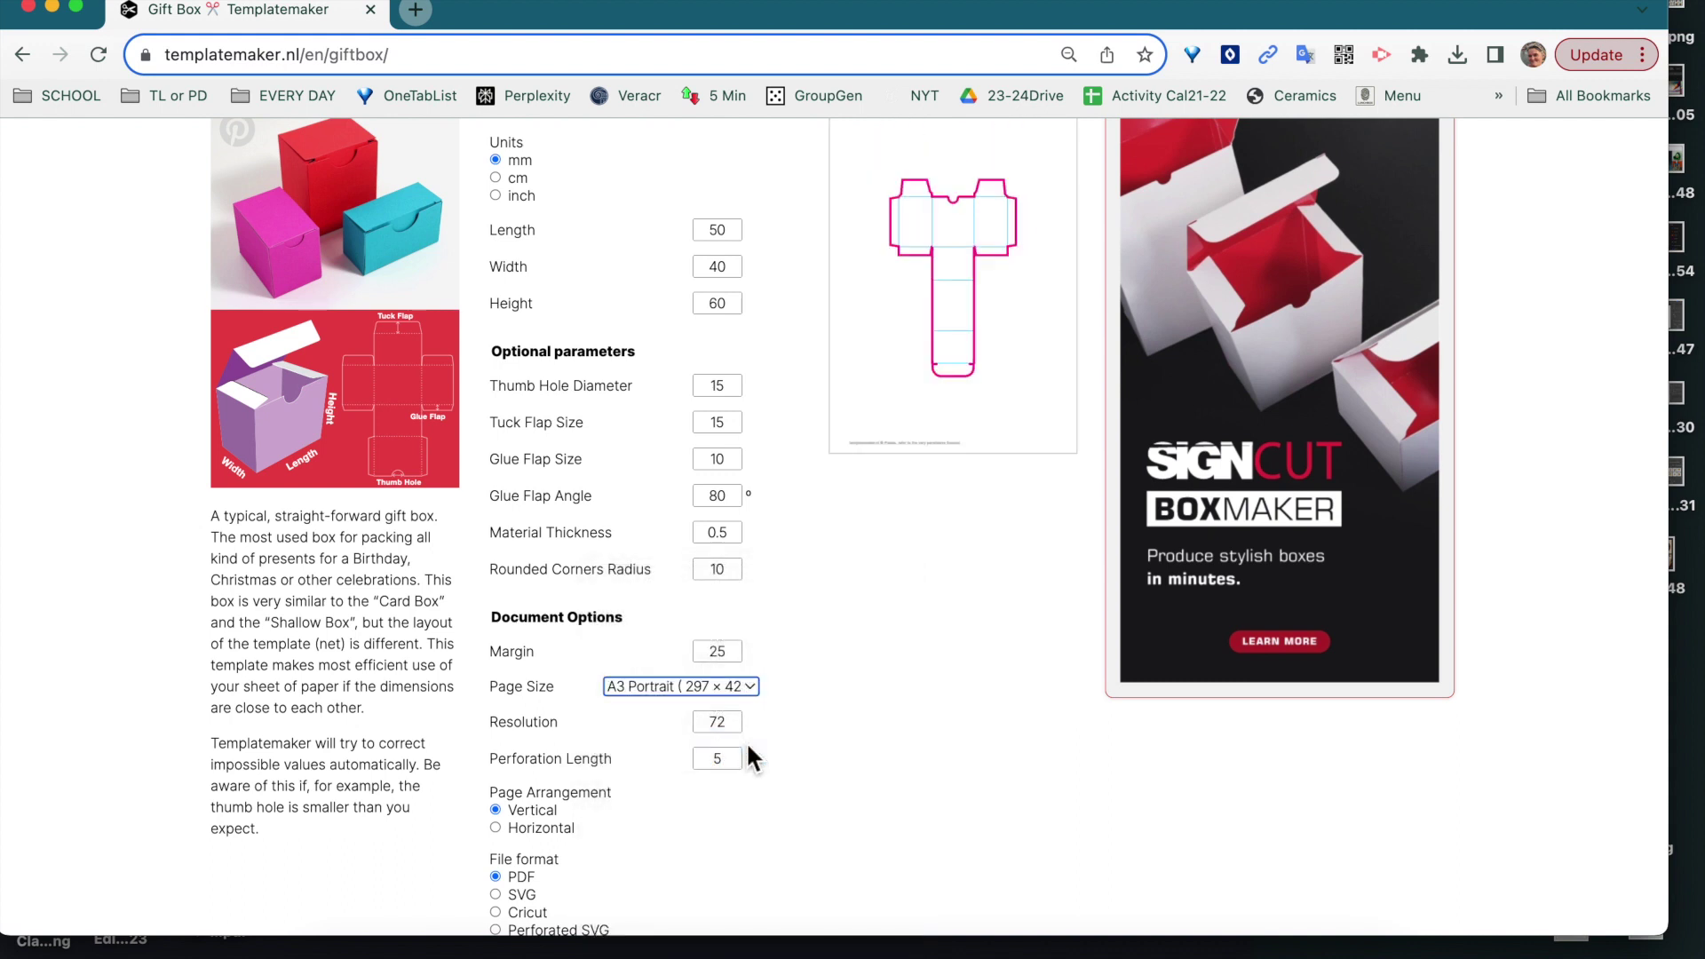
click(740, 684)
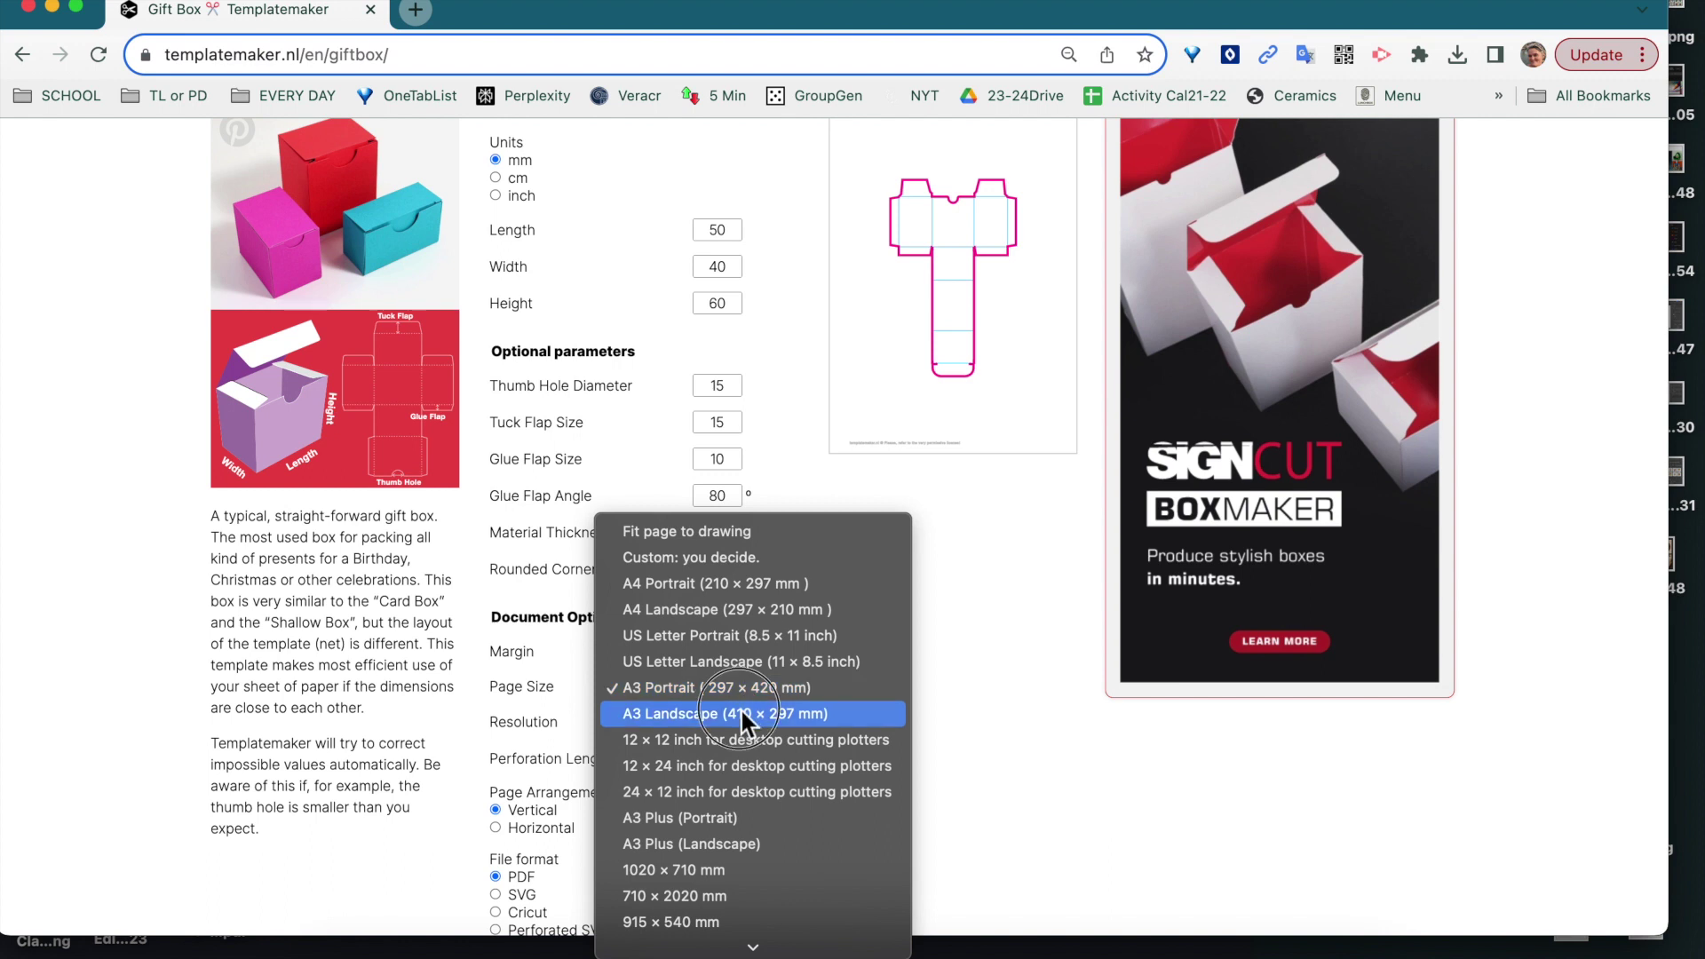
click(739, 707)
scroll(972, 537, up, 2)
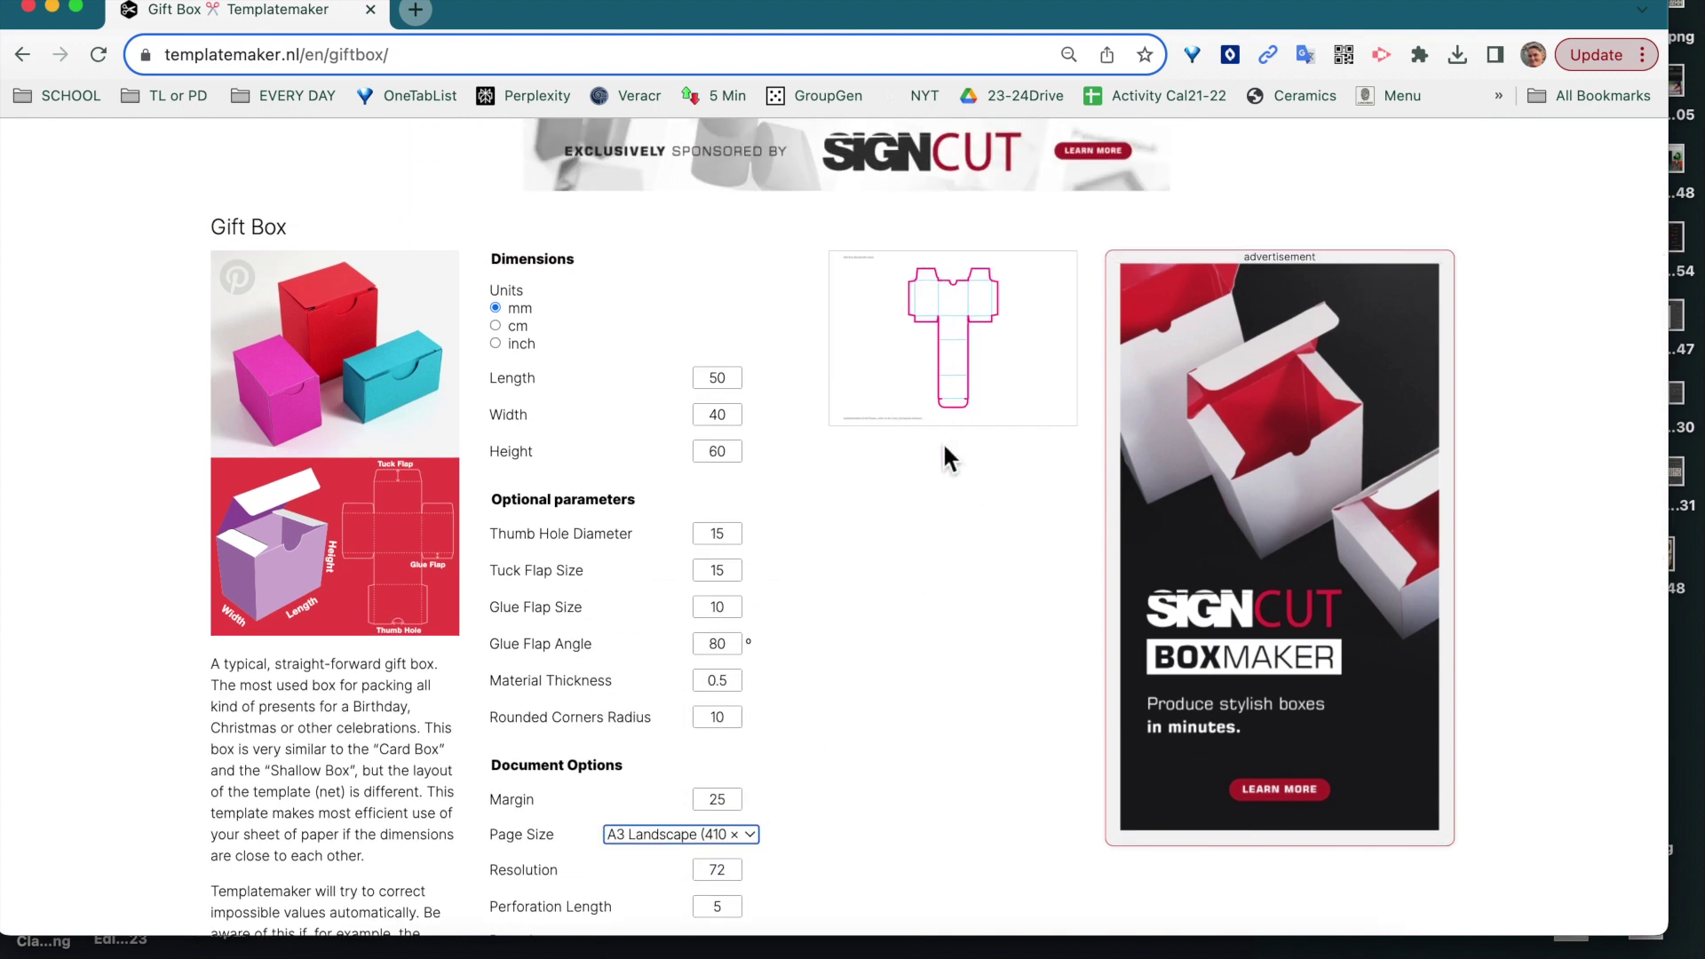
scroll(839, 721, down, 2)
click(749, 726)
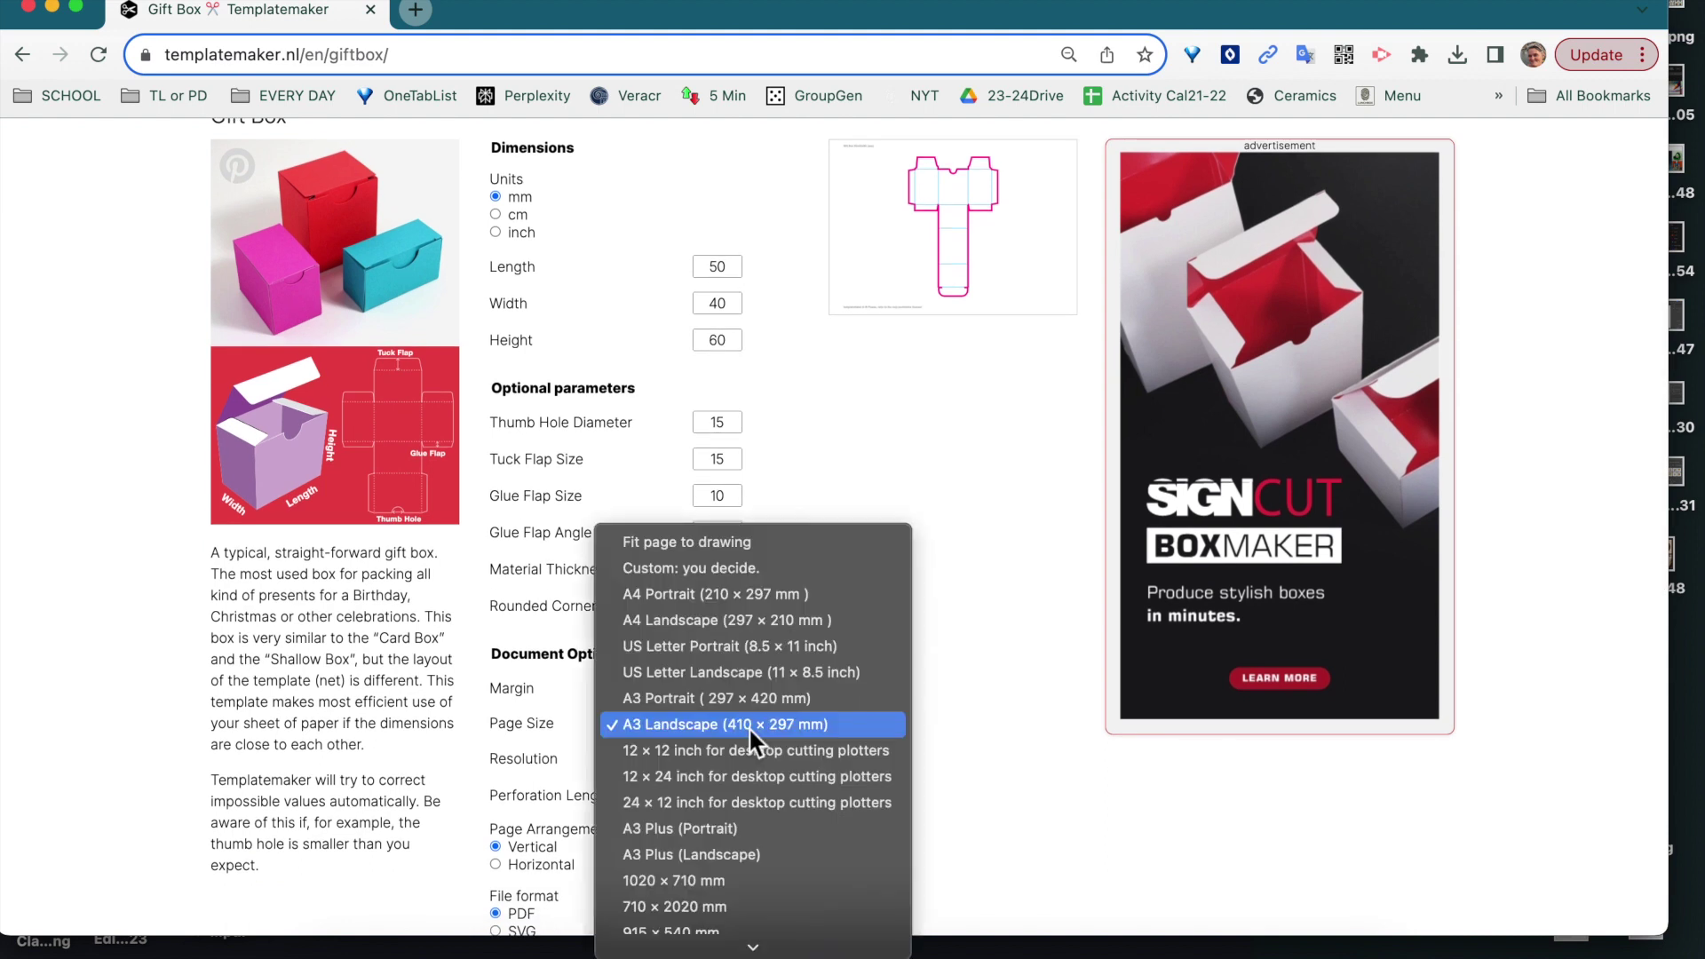
click(738, 698)
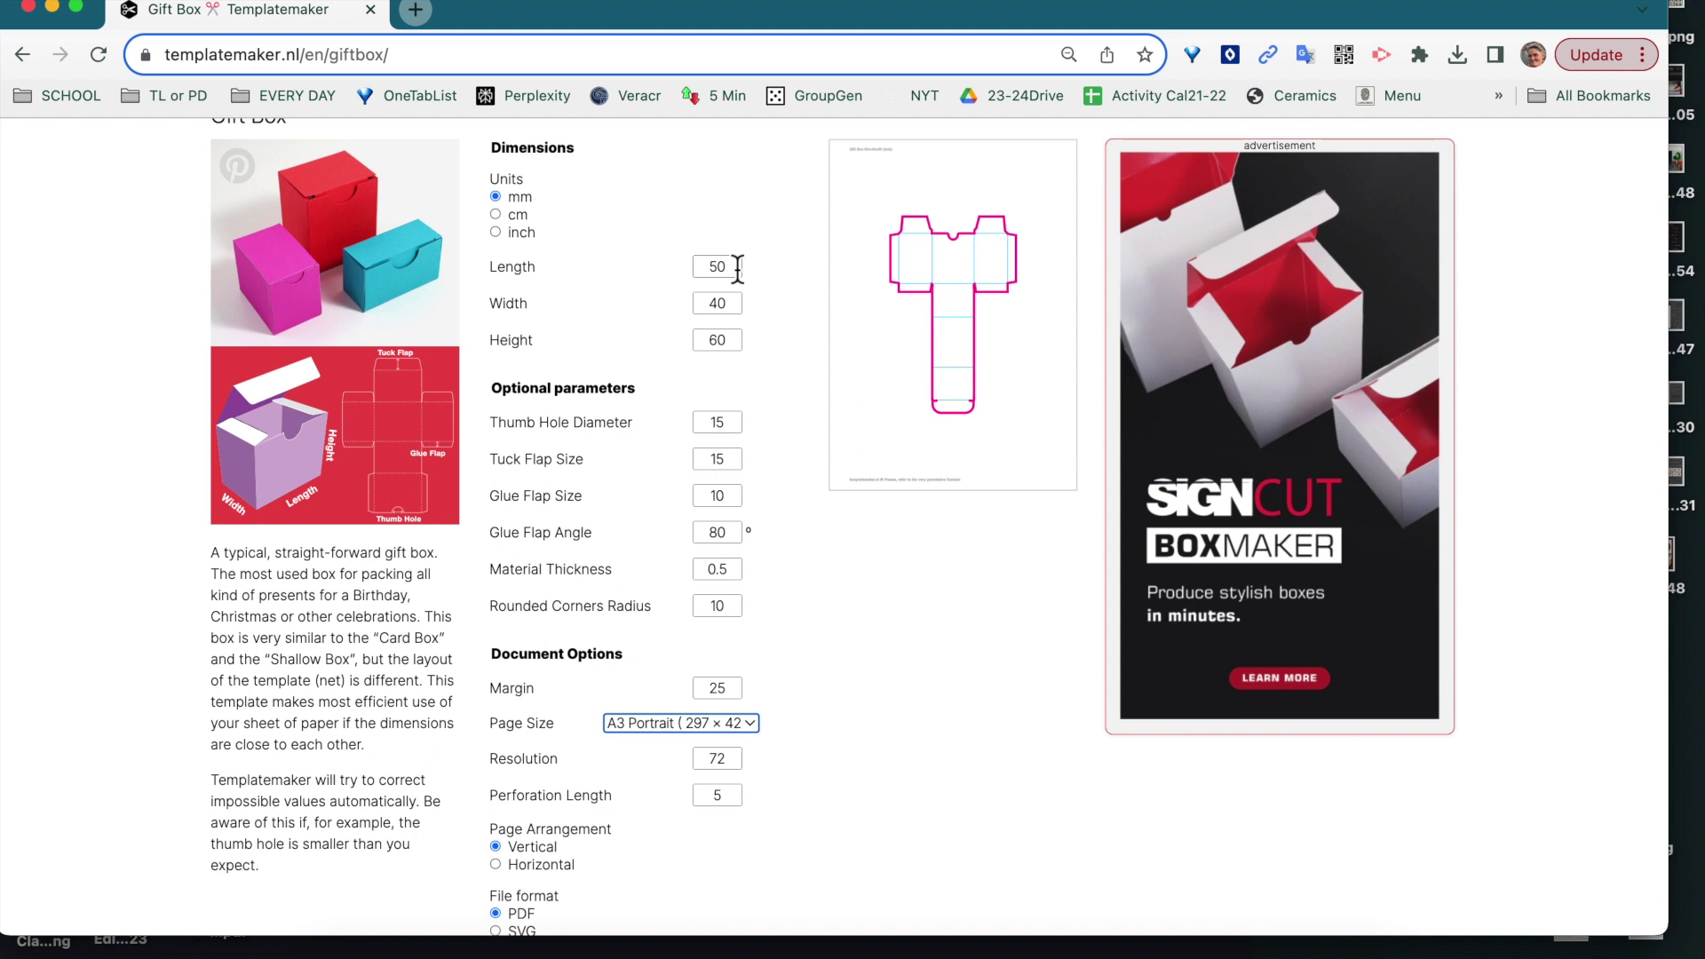
Step: Enter a box length of 120 and a width of 45 mm
drag(737, 269, 711, 267)
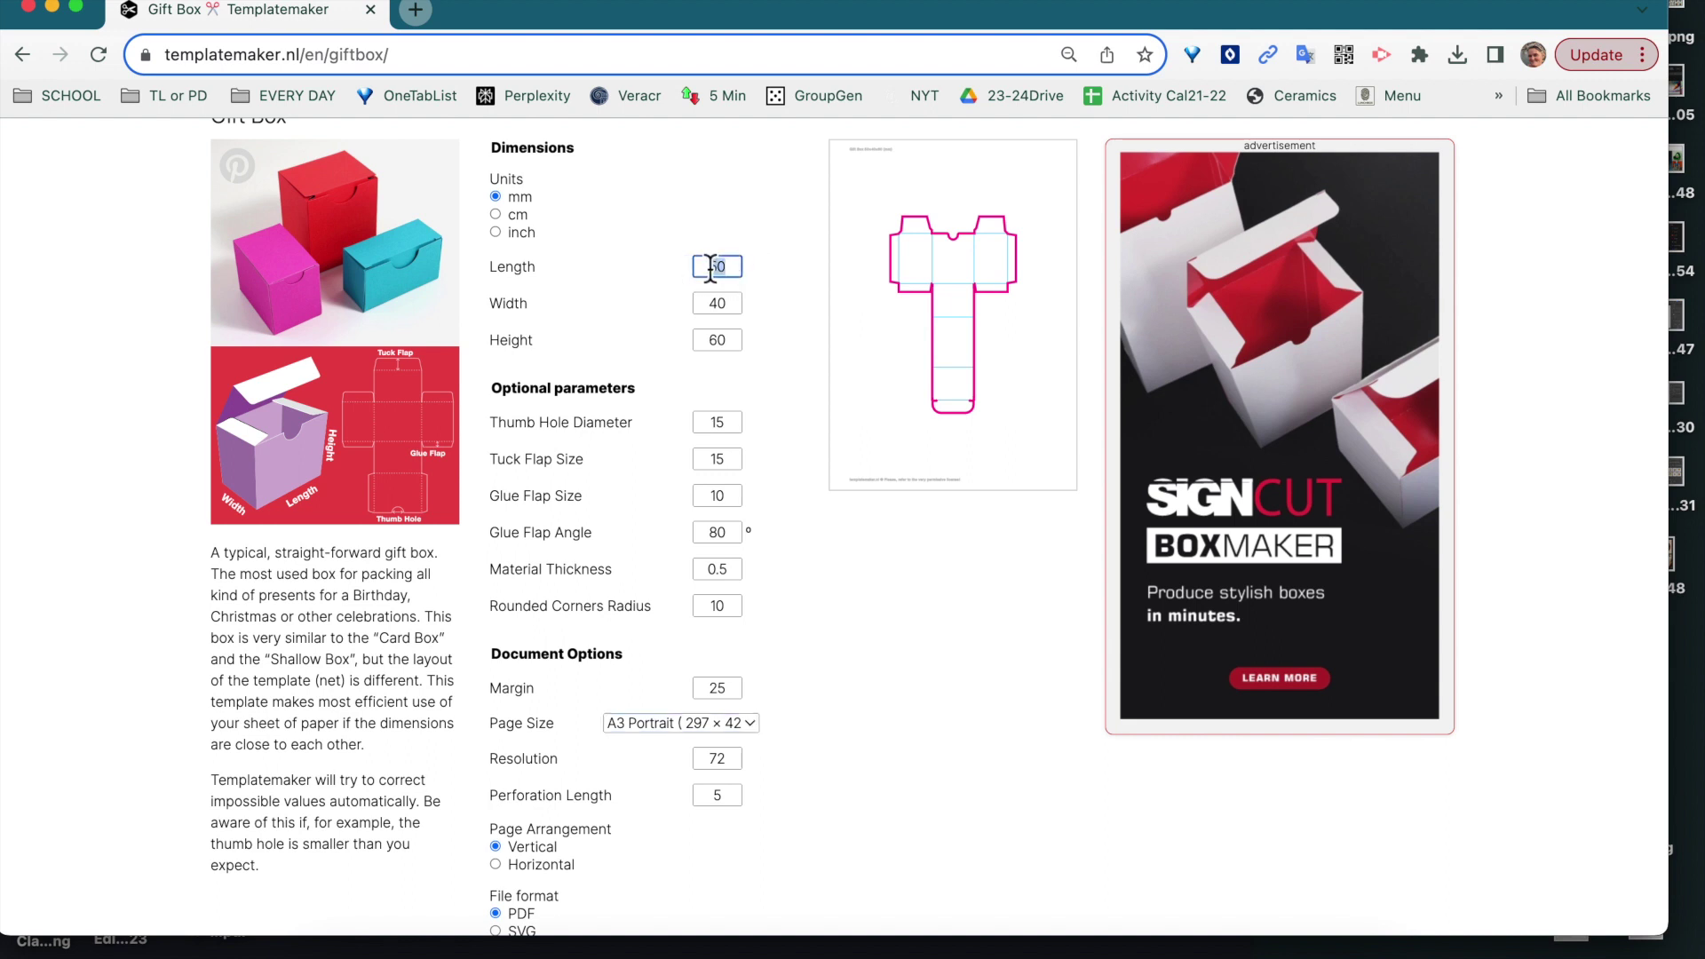
text(120)
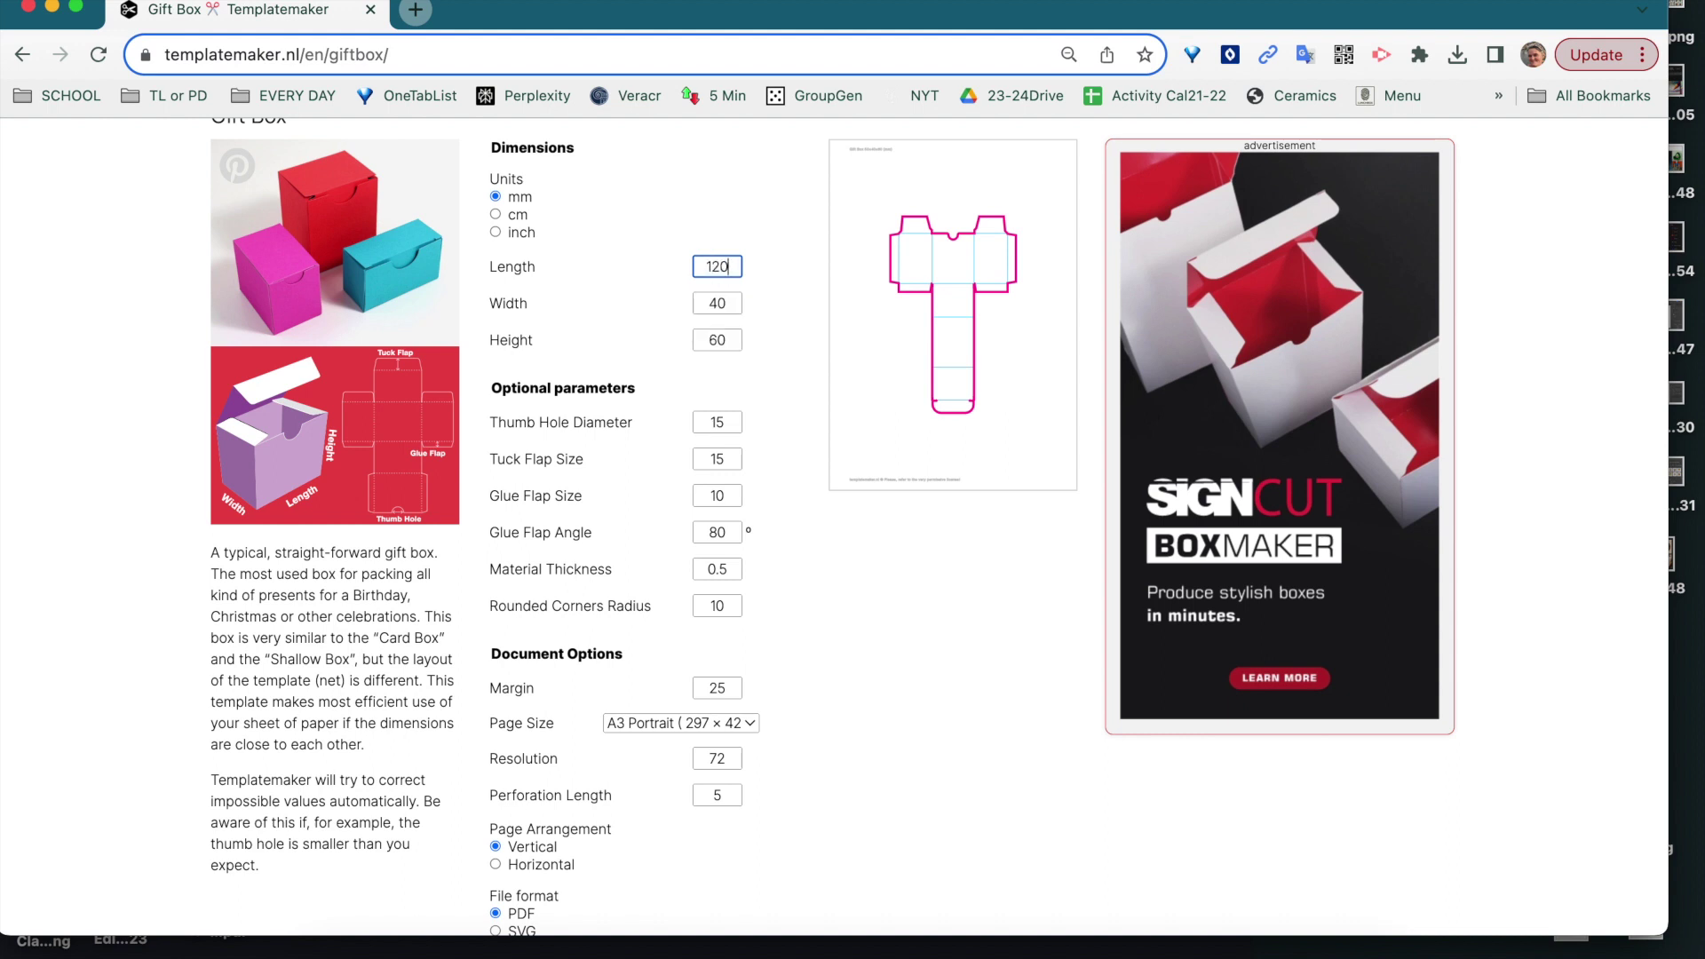
key(Tab)
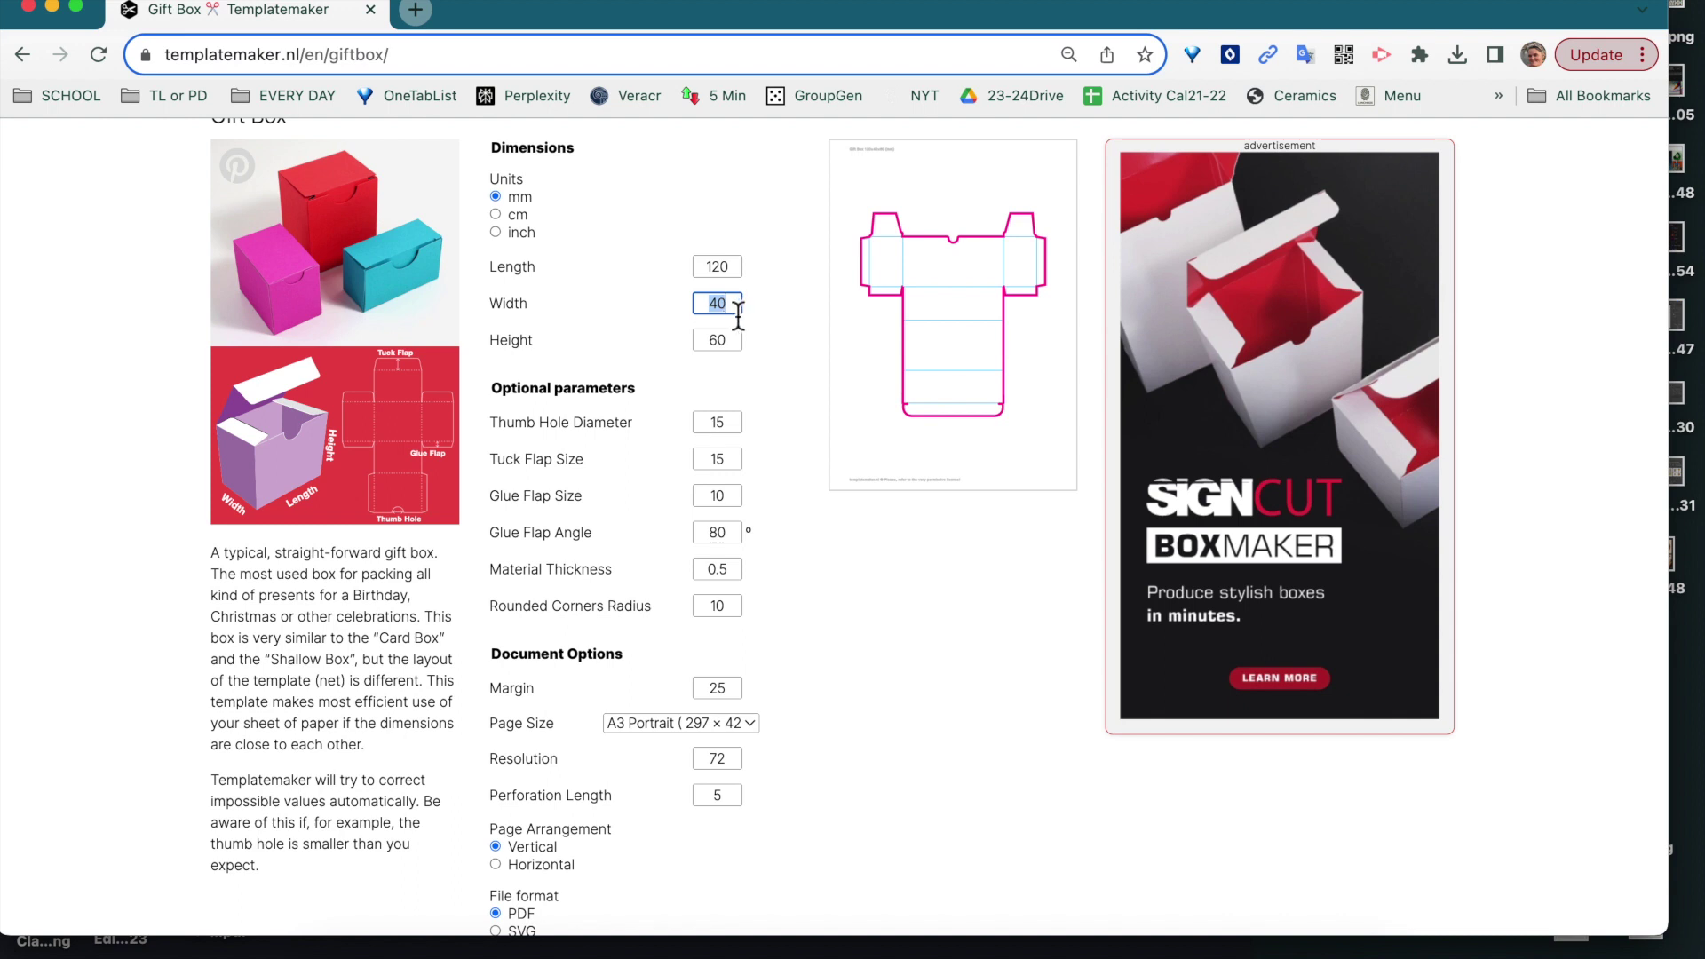
text(45)
click(730, 338)
Step: Correct the length to 130 mm and change the height from 60 to 45 mm
click(733, 271)
key(BackSpace)
key(BackSpace)
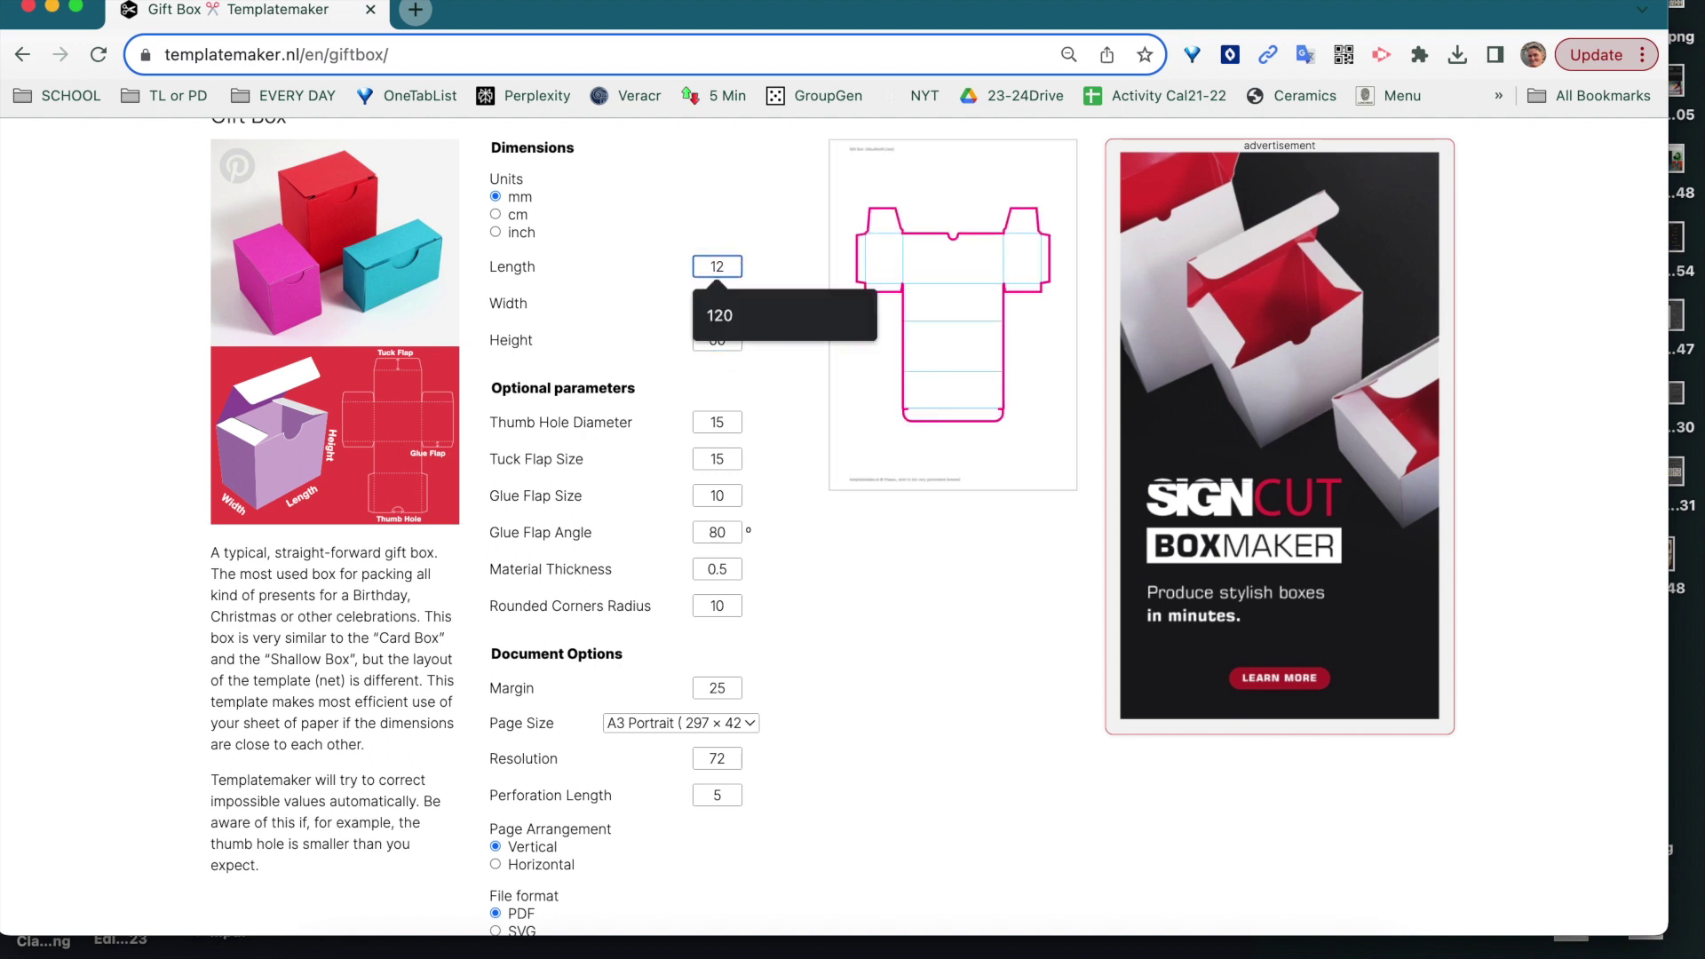
text(30)
key(Tab)
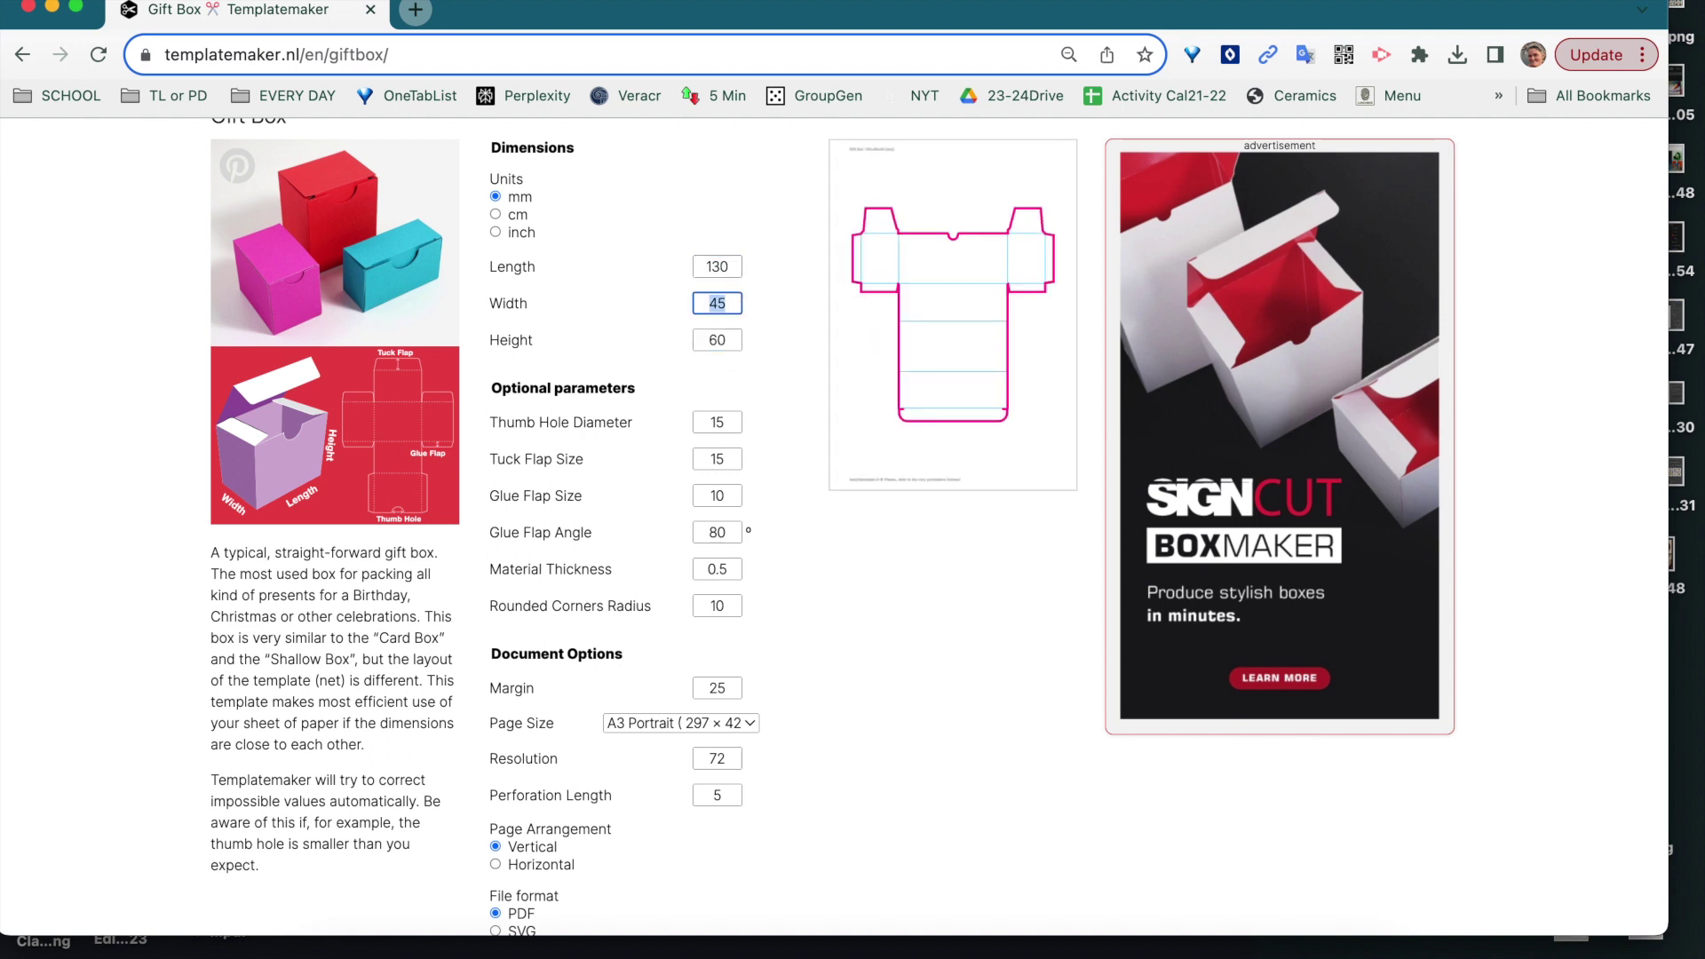
click(733, 343)
key(BackSpace)
key(BackSpace)
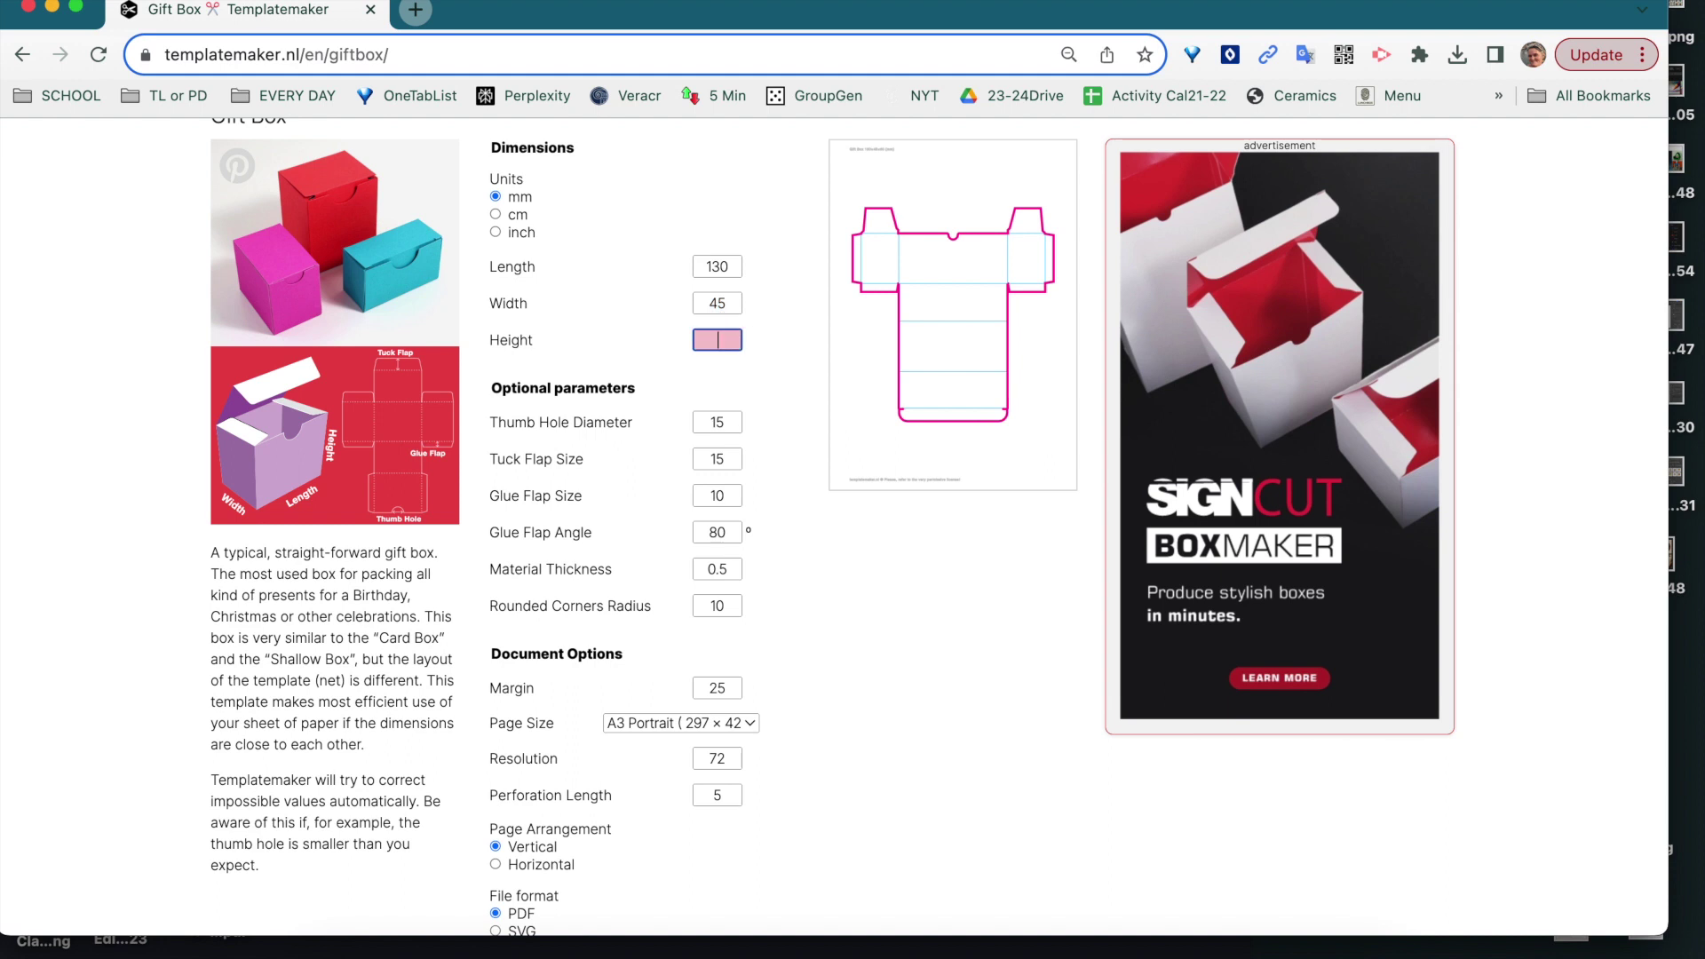
text(45)
key(Tab)
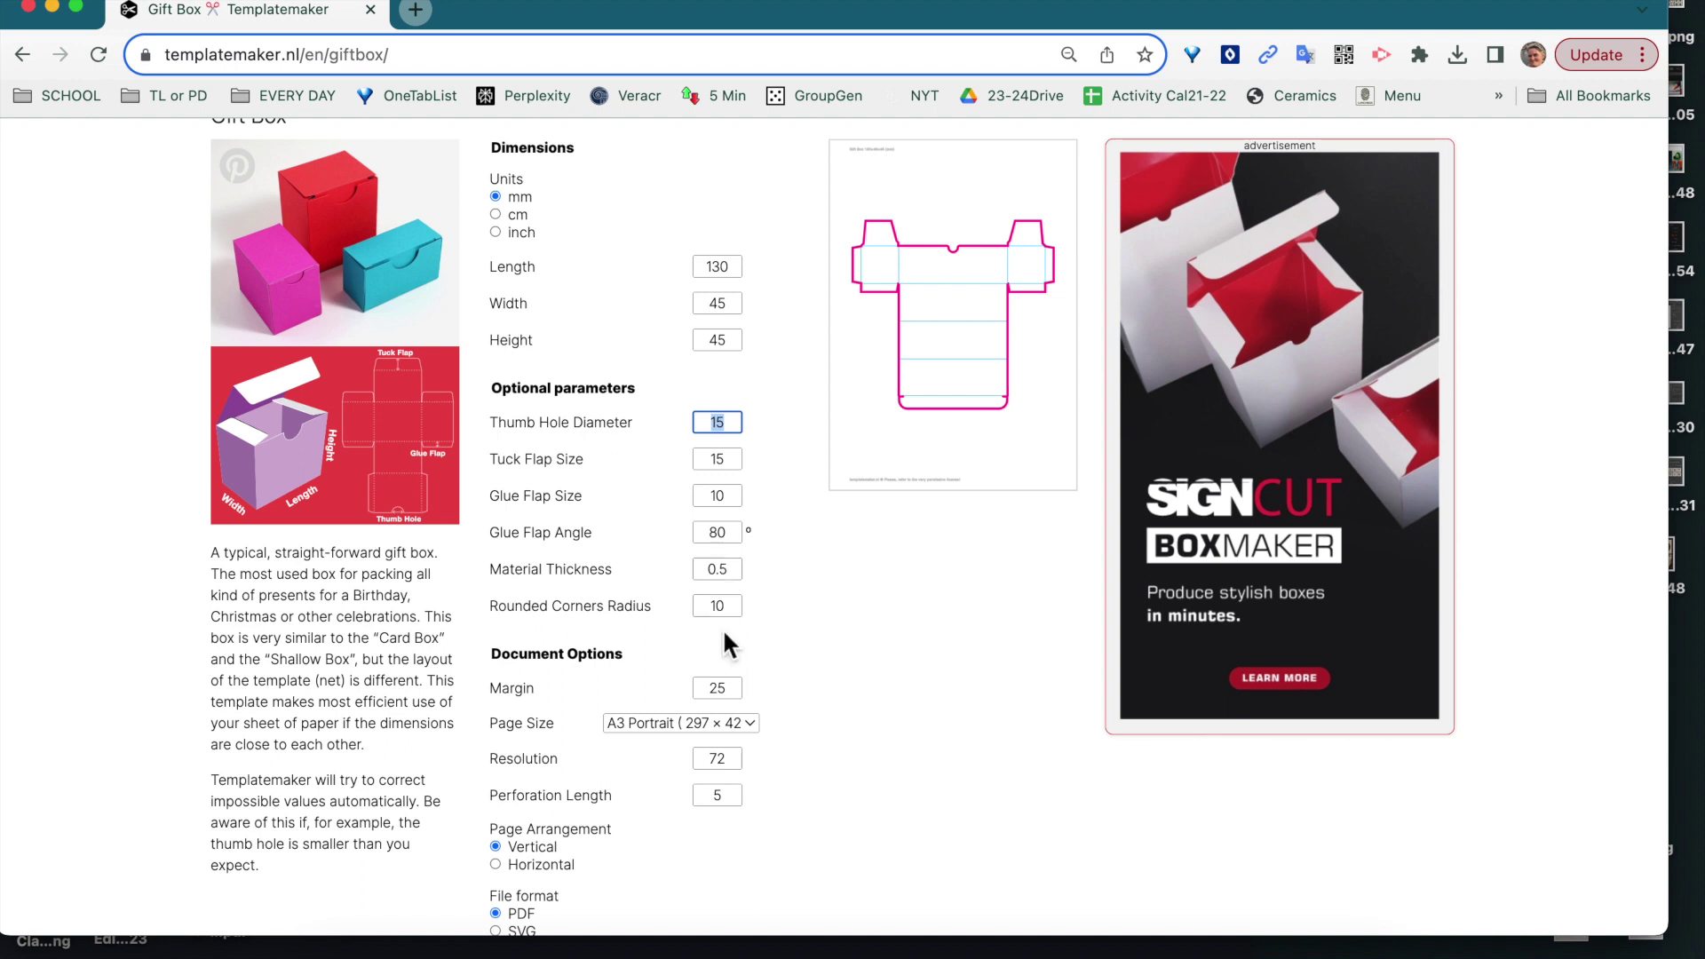
Step: Create the 130 × 45 × 45 mm template as a PDF download, then bring Illustrator forward
scroll(736, 613, down, 2)
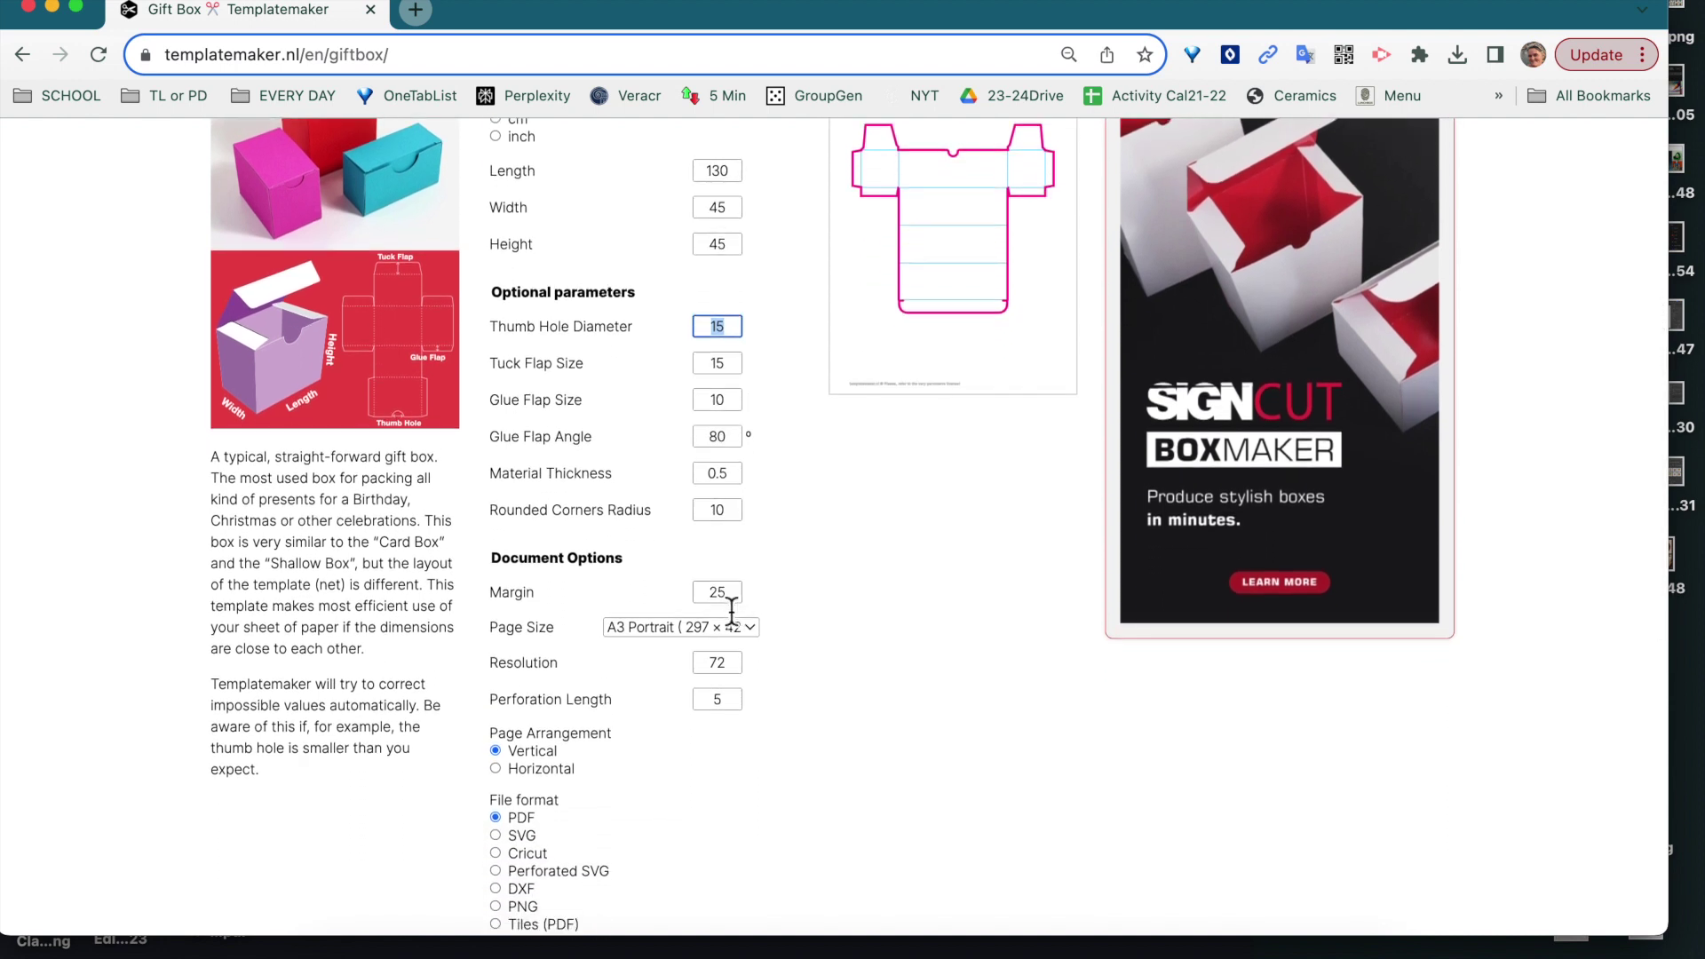
scroll(929, 435, up, 2)
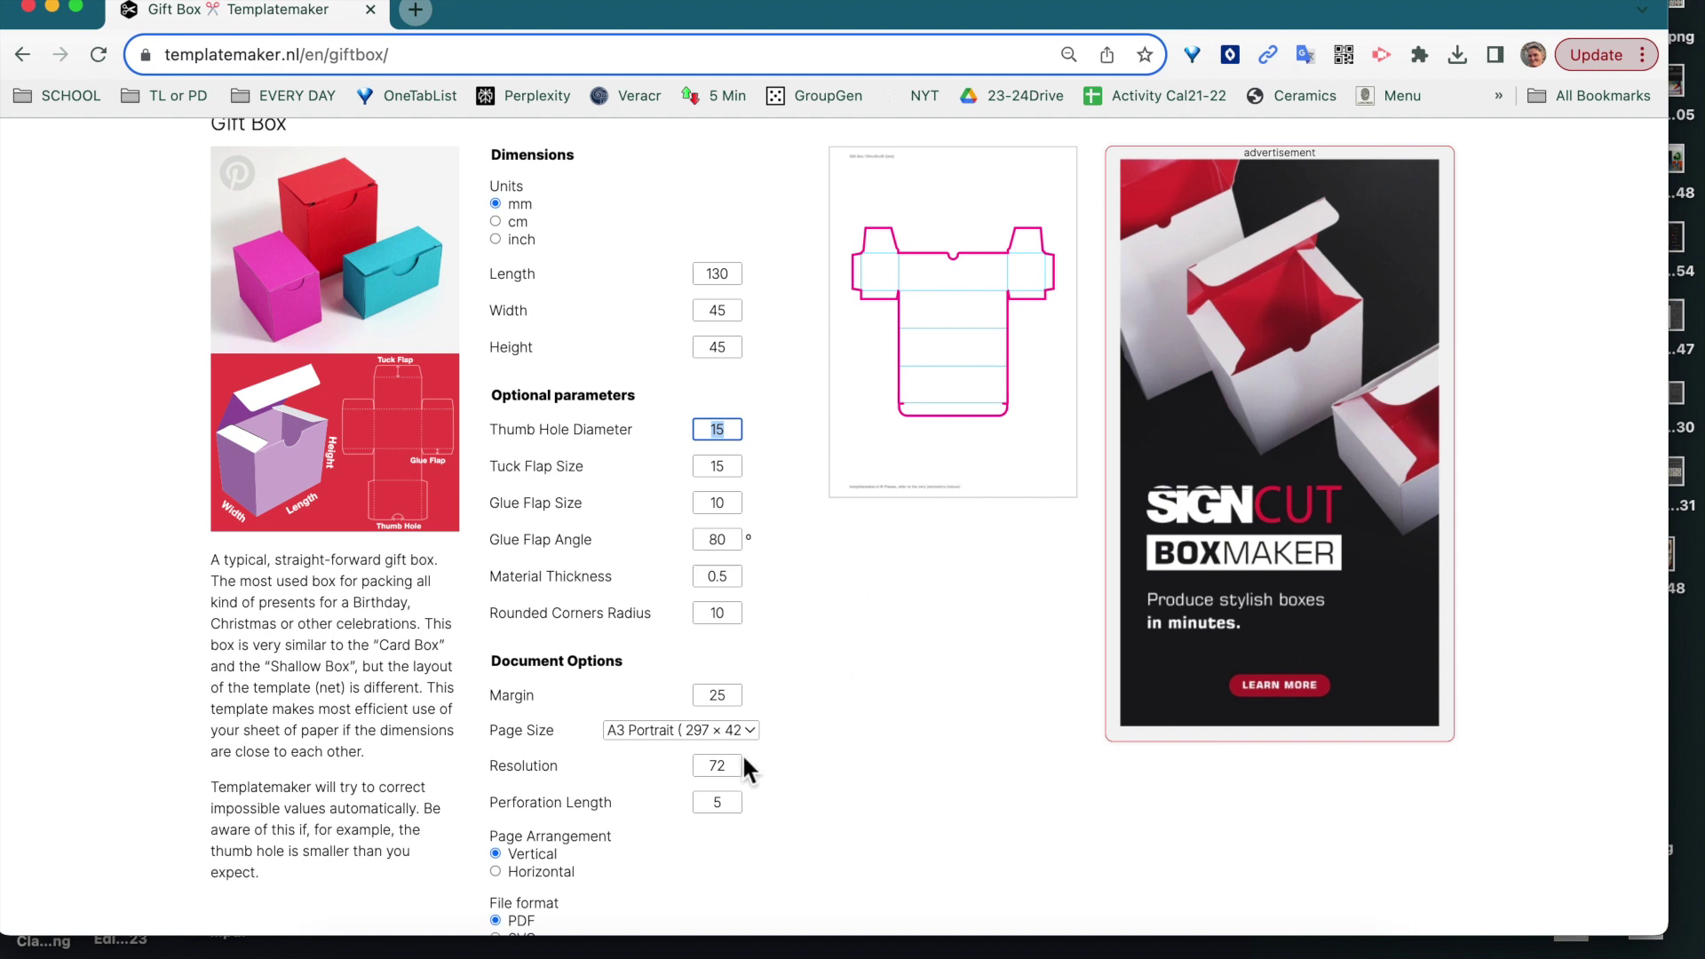
scroll(742, 755, down, 3)
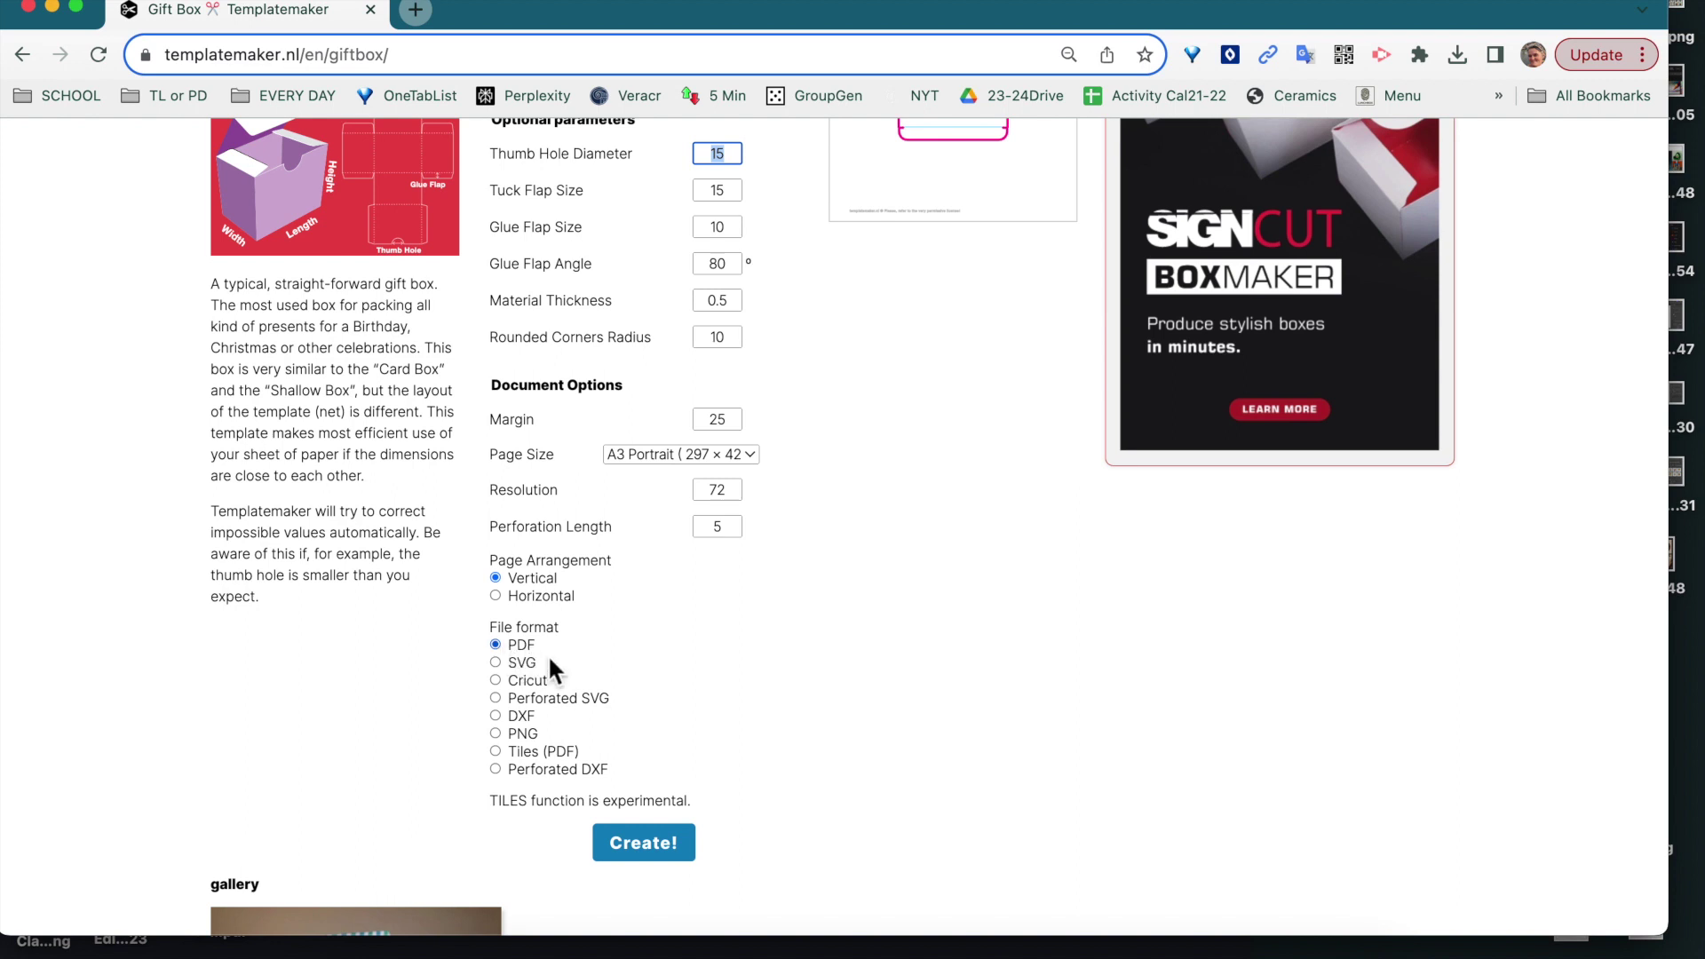
click(653, 841)
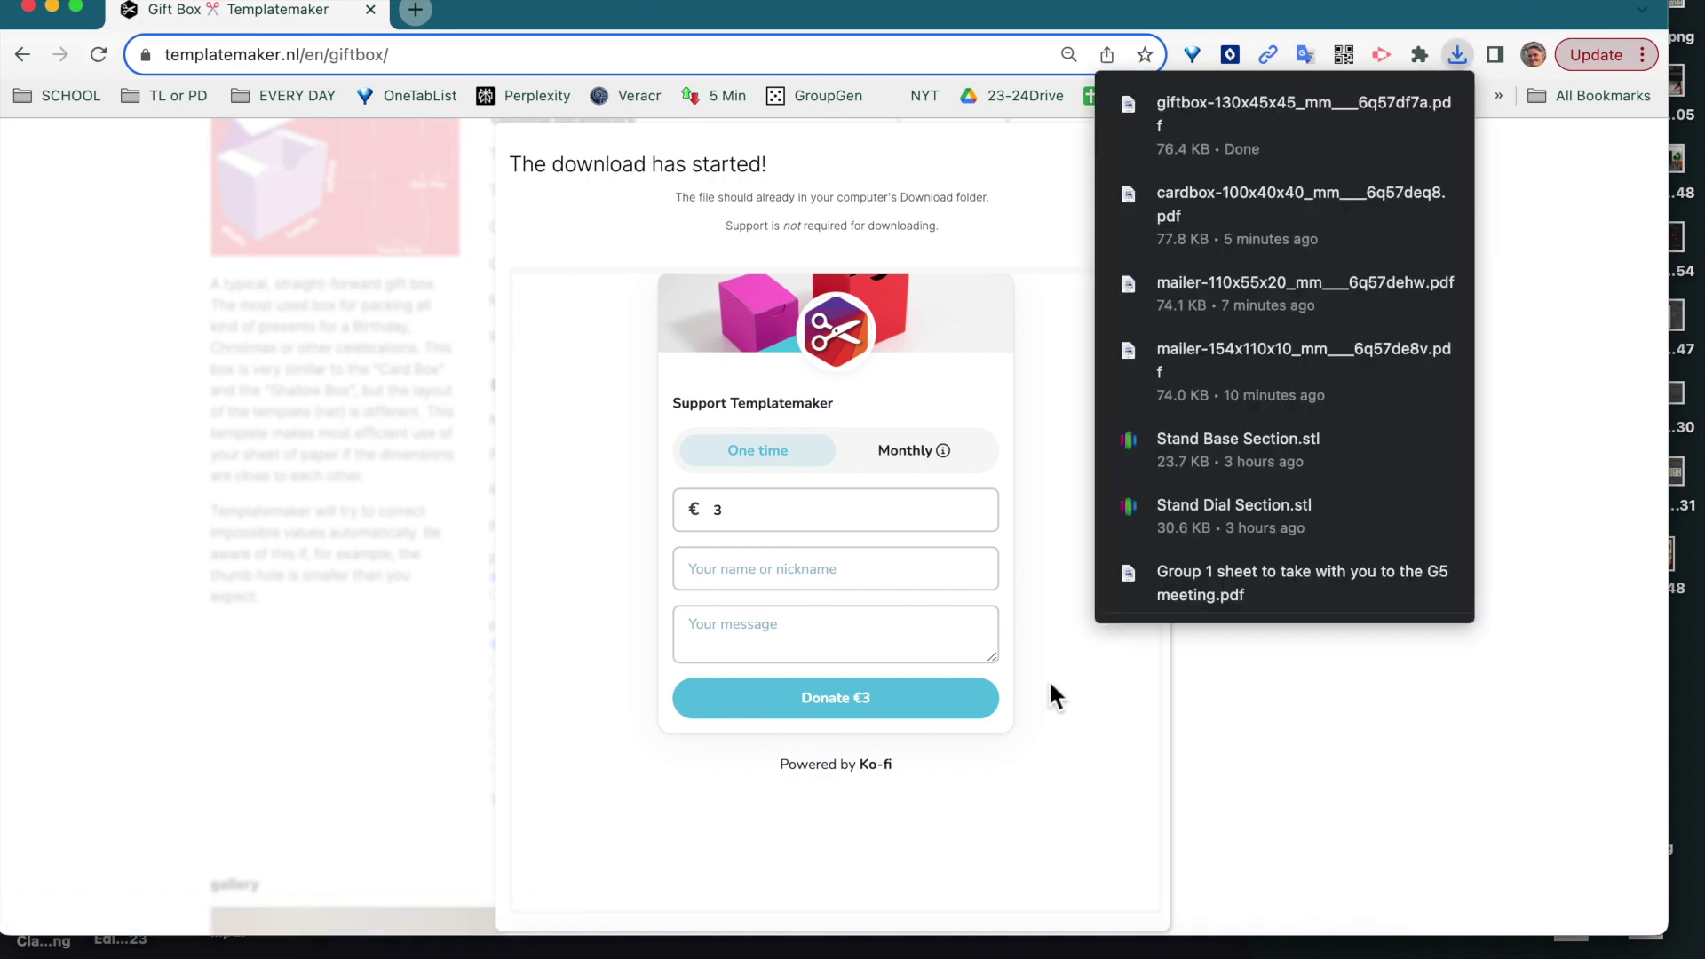
mouse_move(1134, 950)
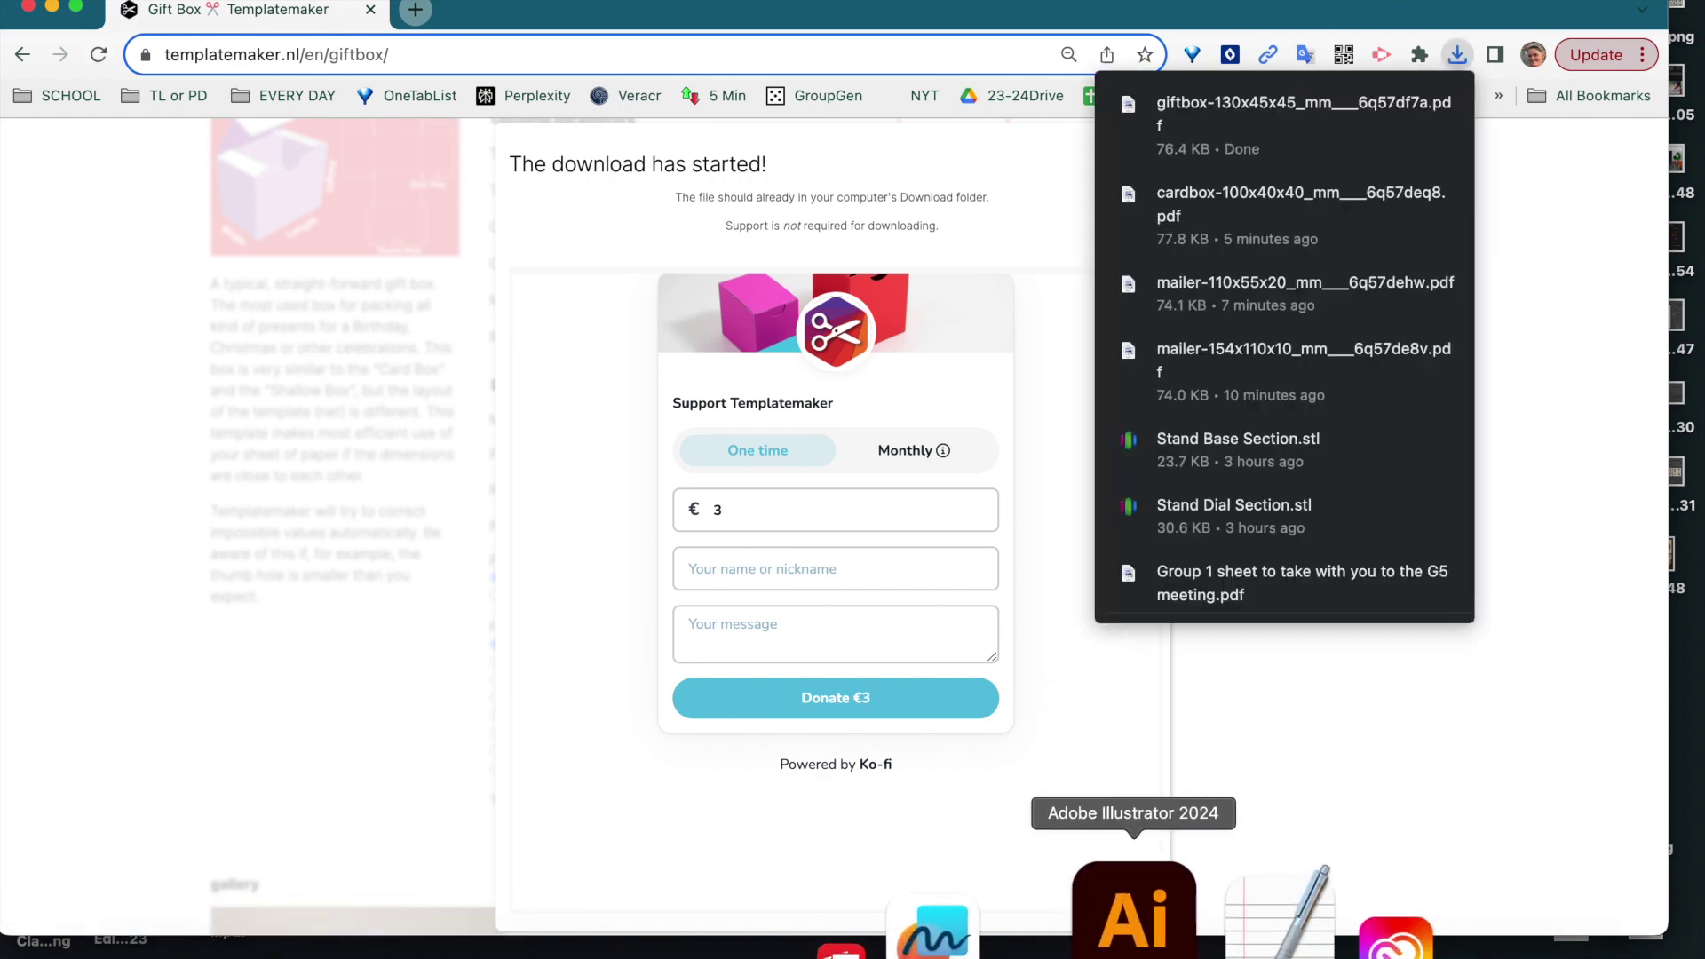
click(1134, 915)
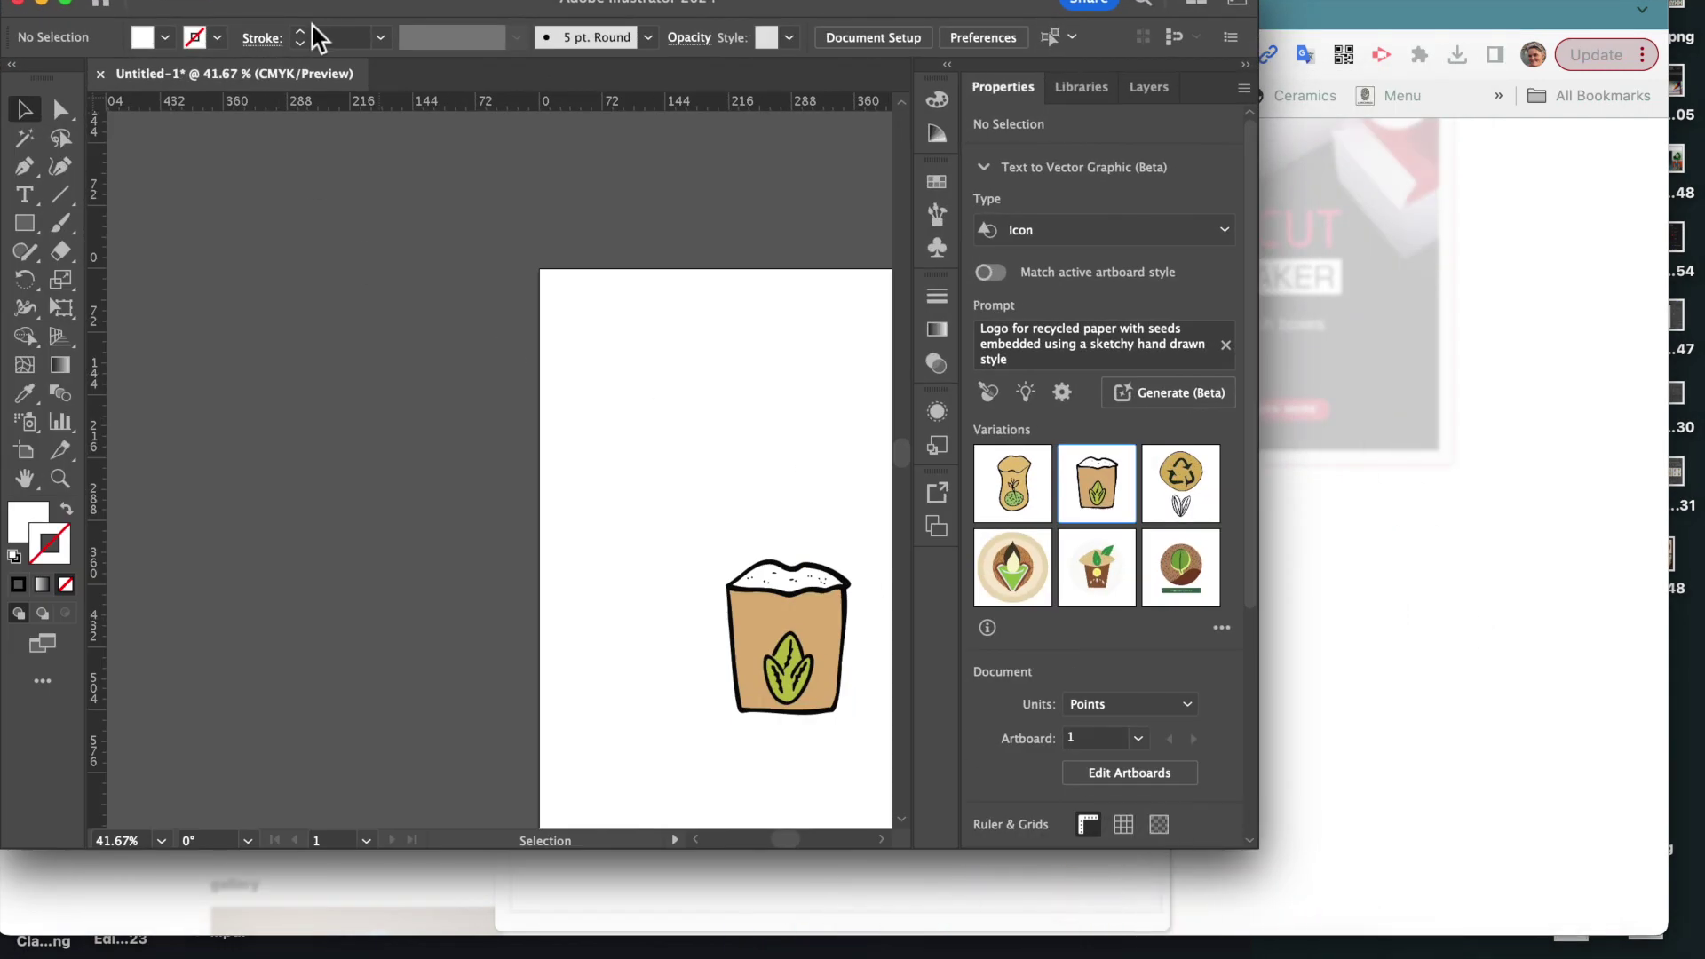
Step: Open giftbox-130x45x45_mm PDF from Downloads and enlarge the Illustrator window to full screen
key(super+o)
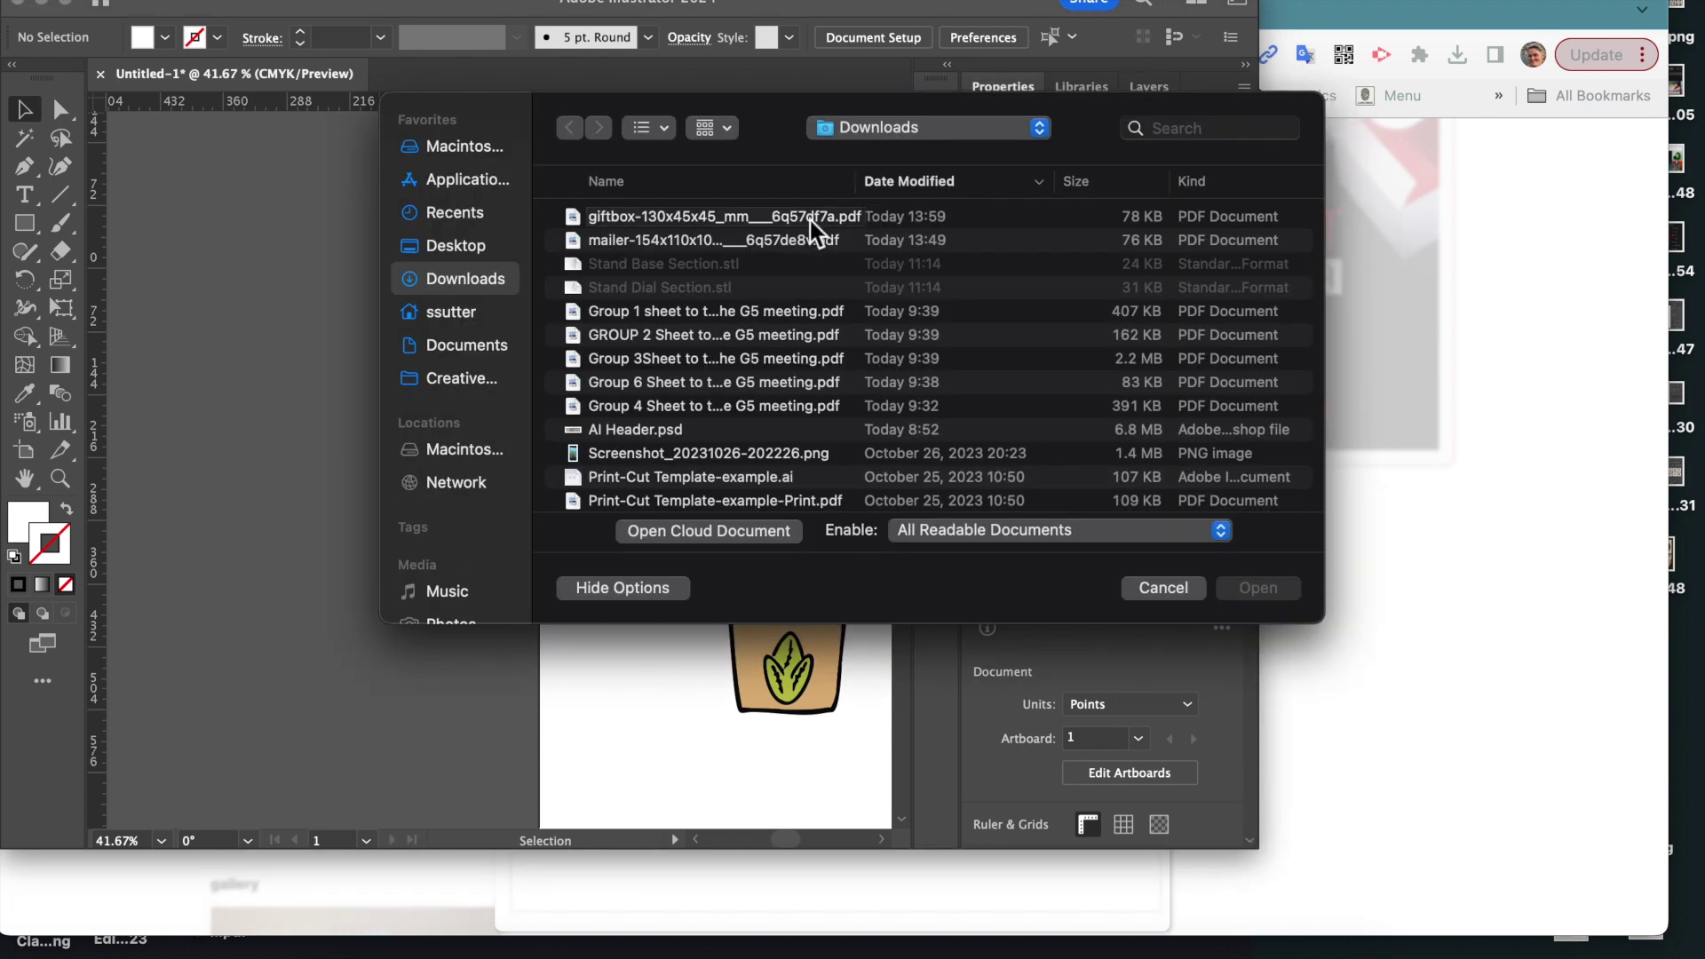
click(811, 222)
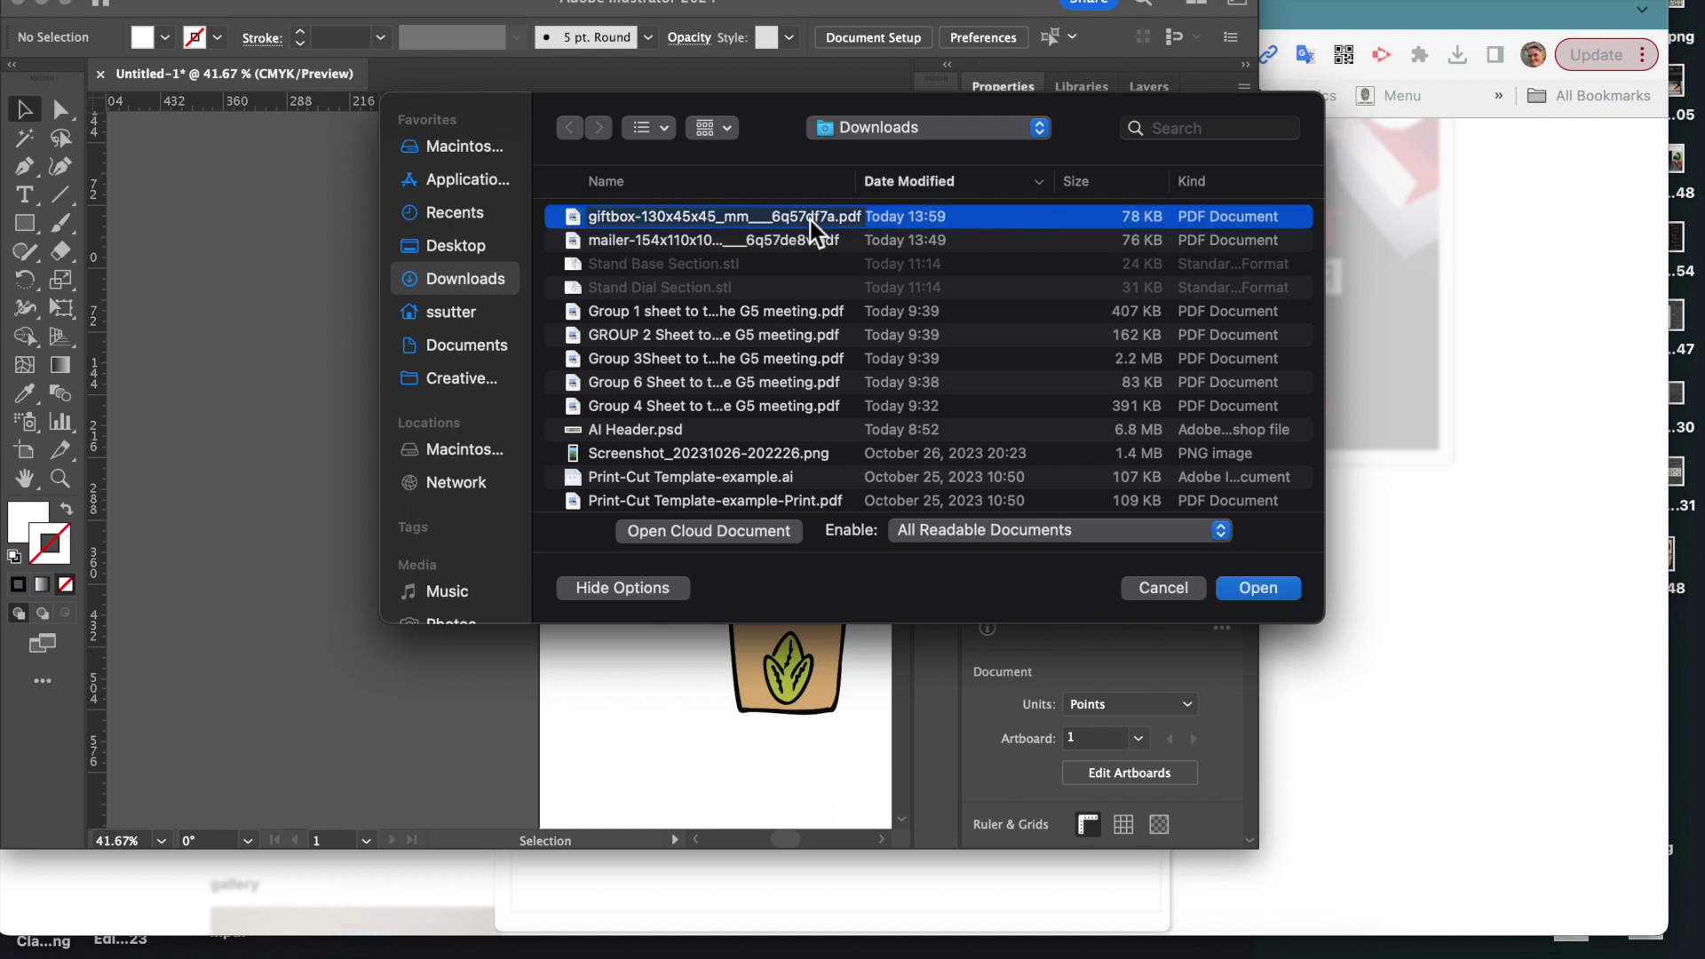
click(1257, 601)
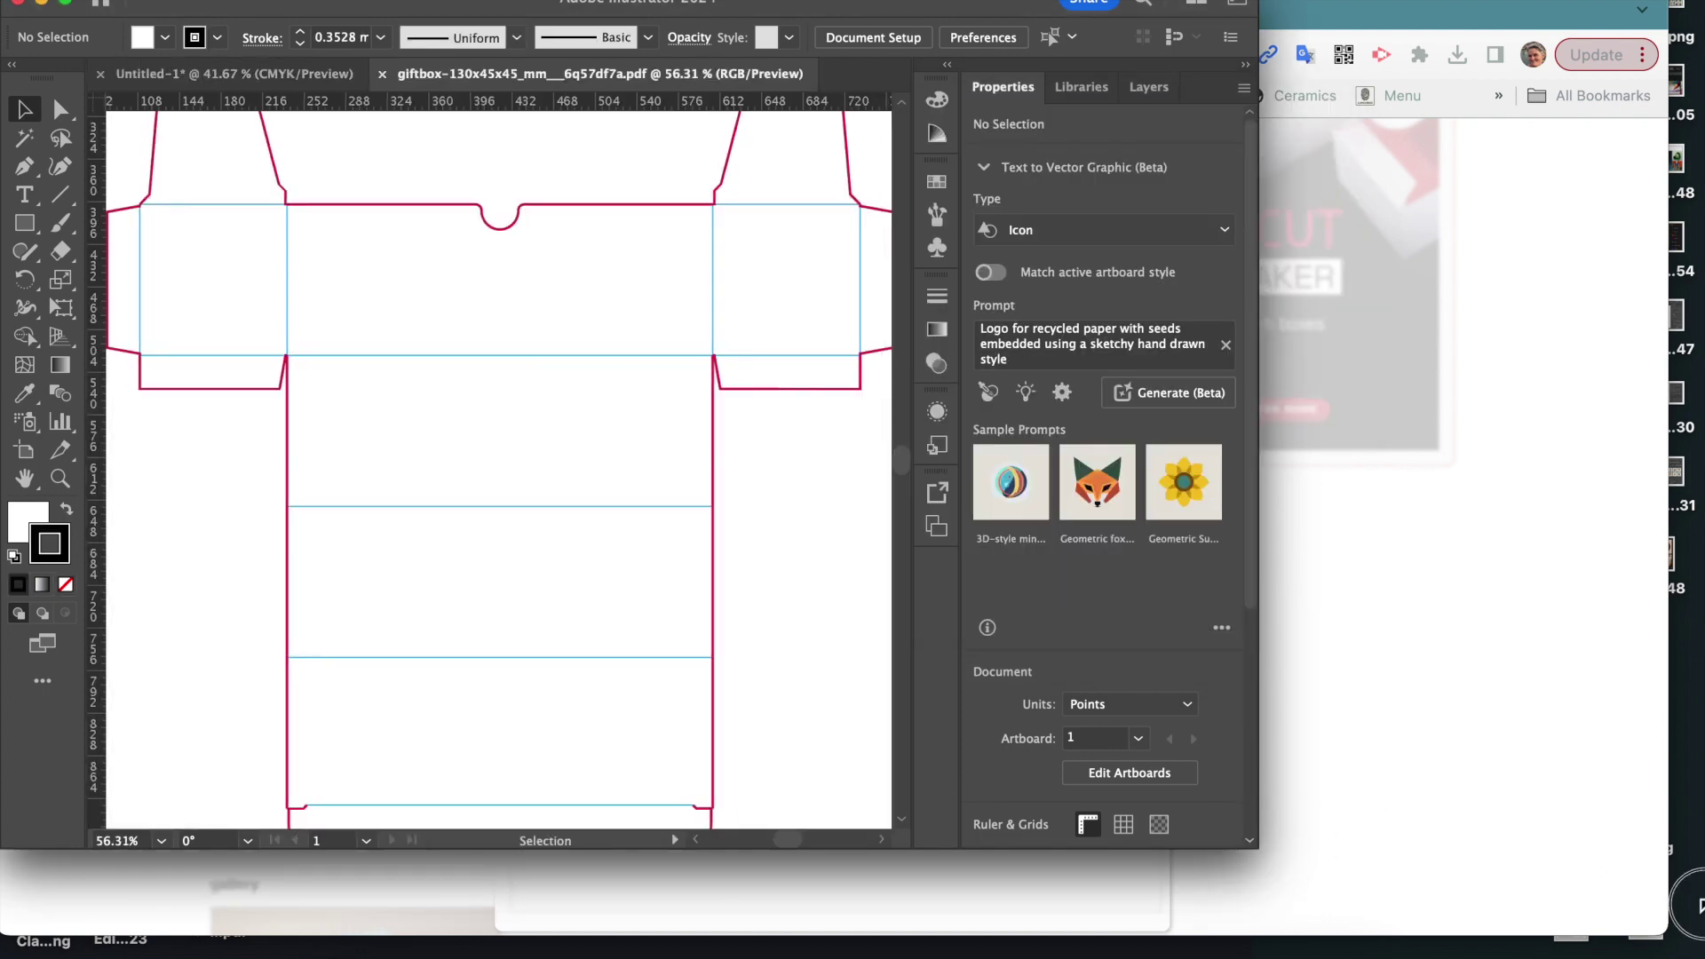
drag(1259, 846, 1696, 925)
key(super+minus)
key(super+minus)
key(super+minus)
key(super+minus)
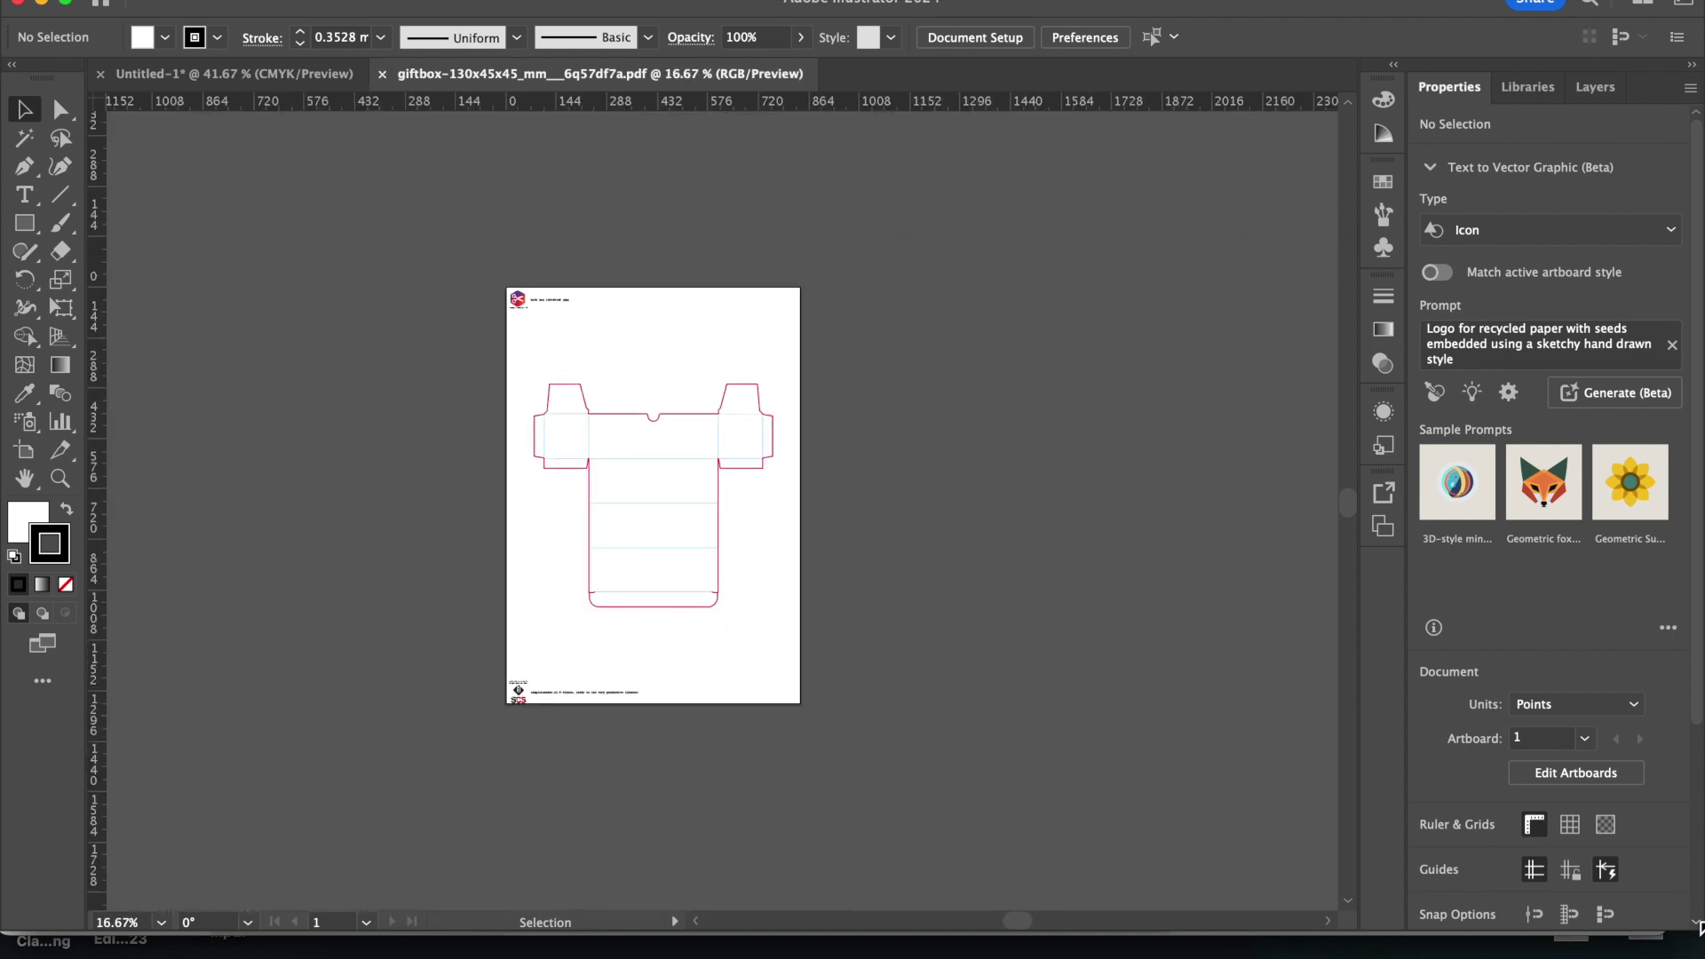
key(super+minus)
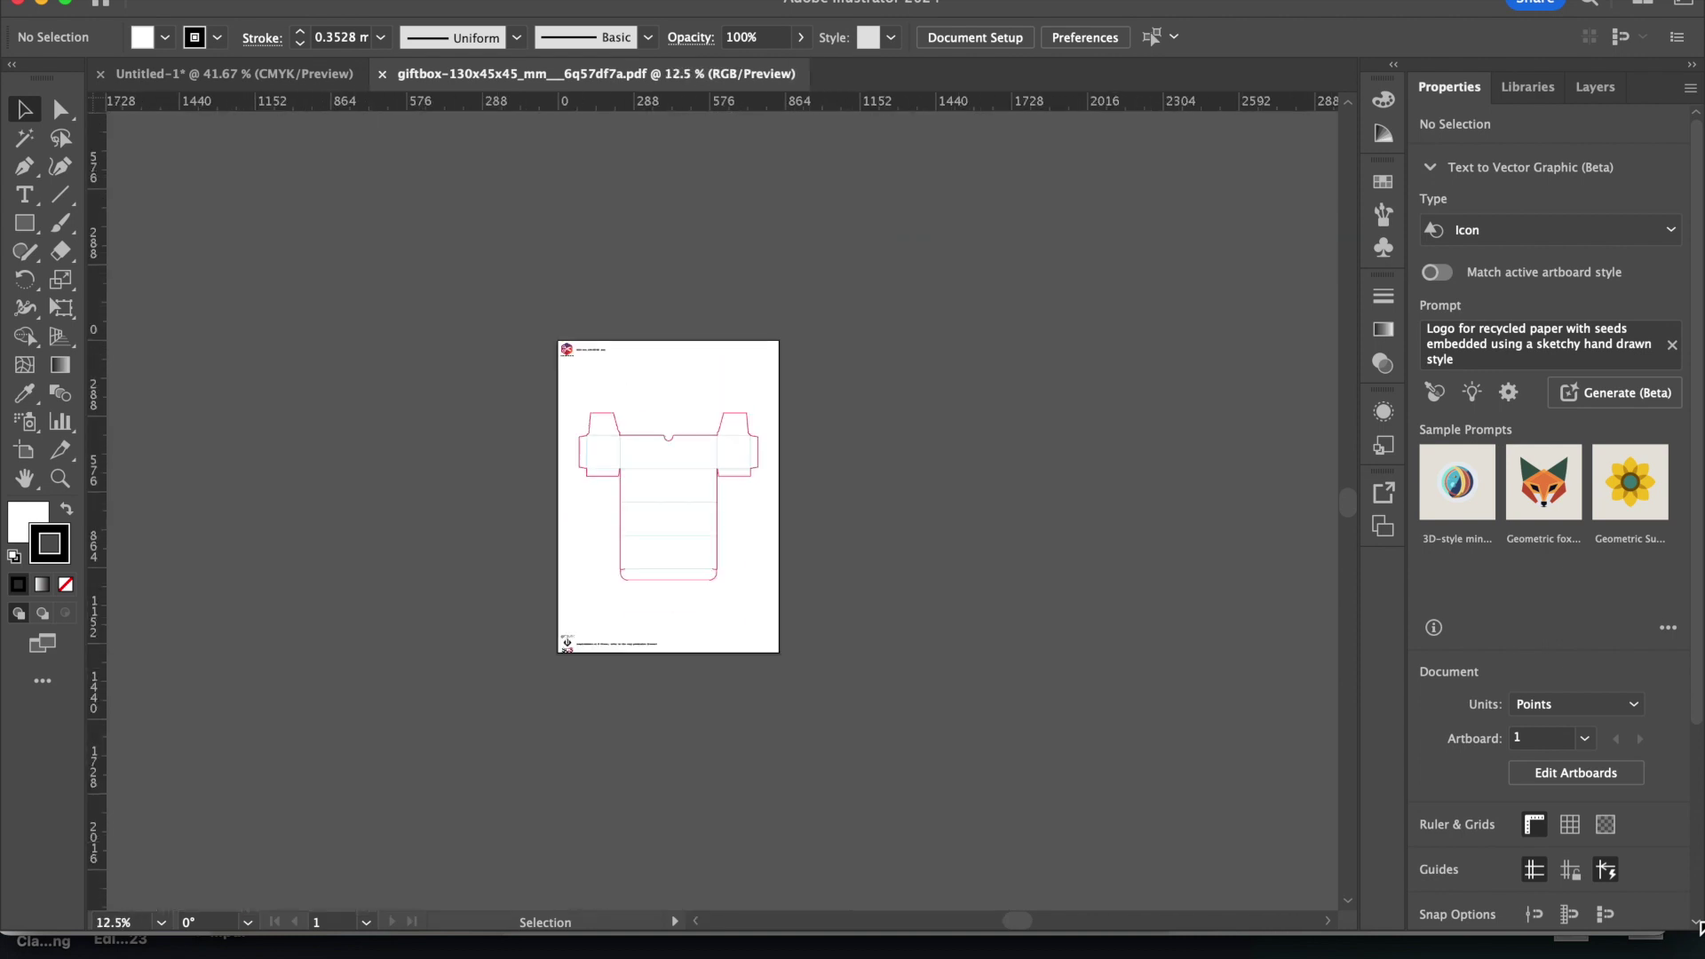
key(super+equal)
key(super+equal)
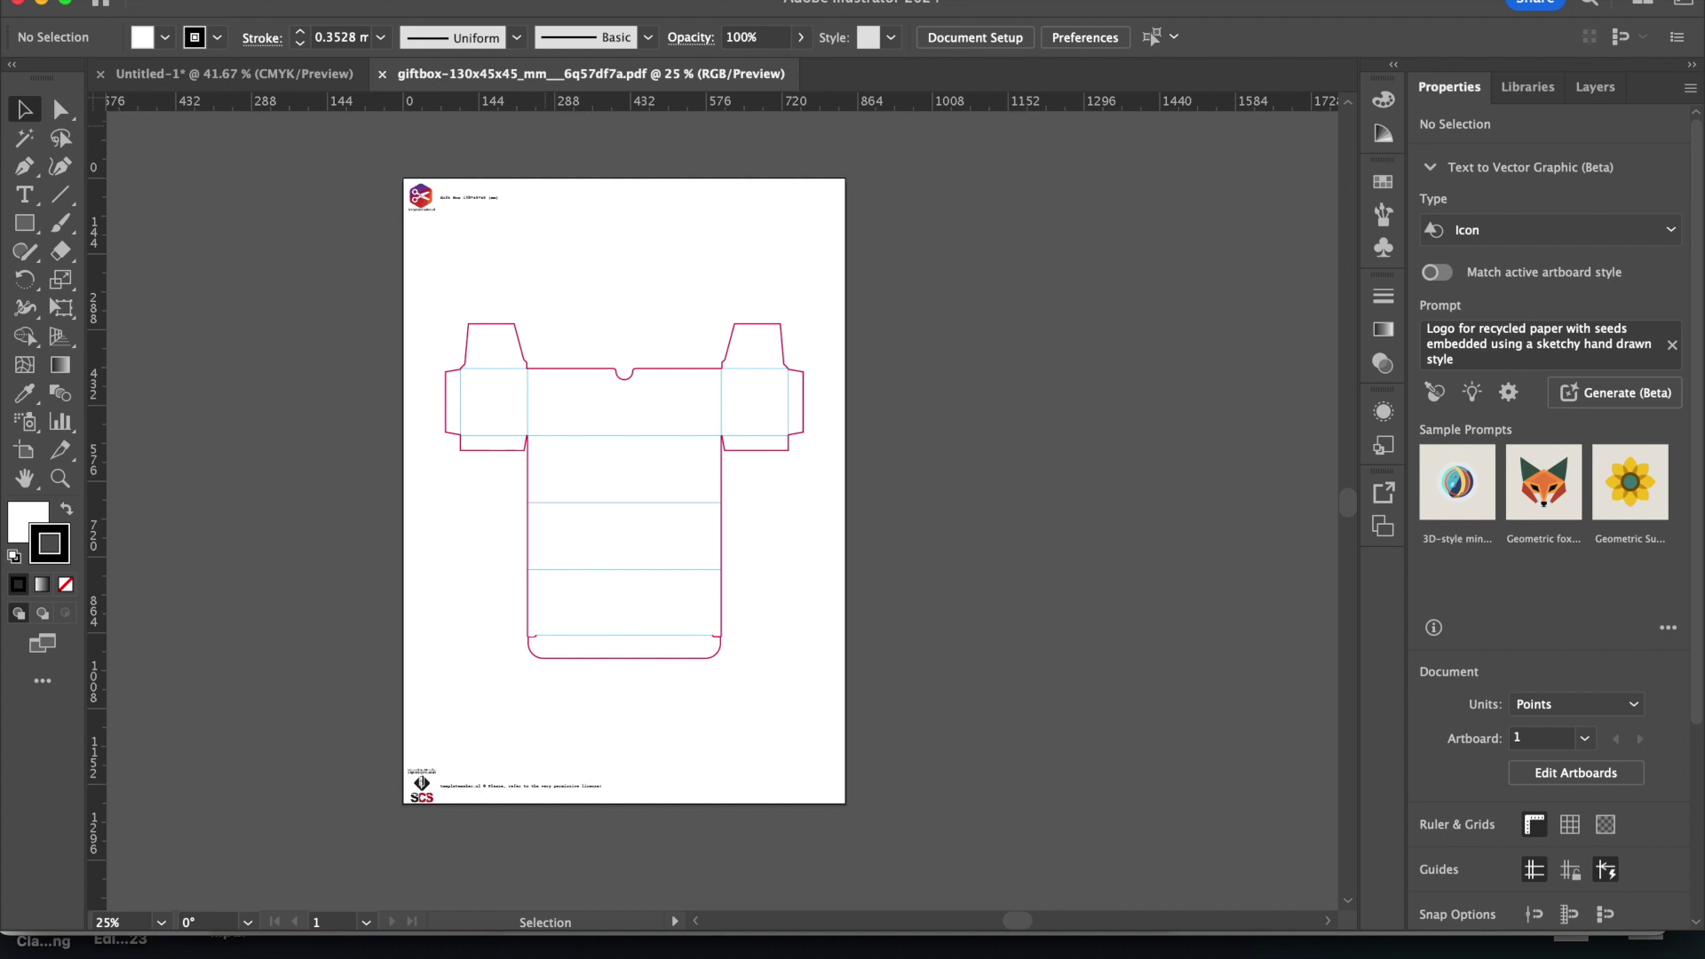
click(315, 0)
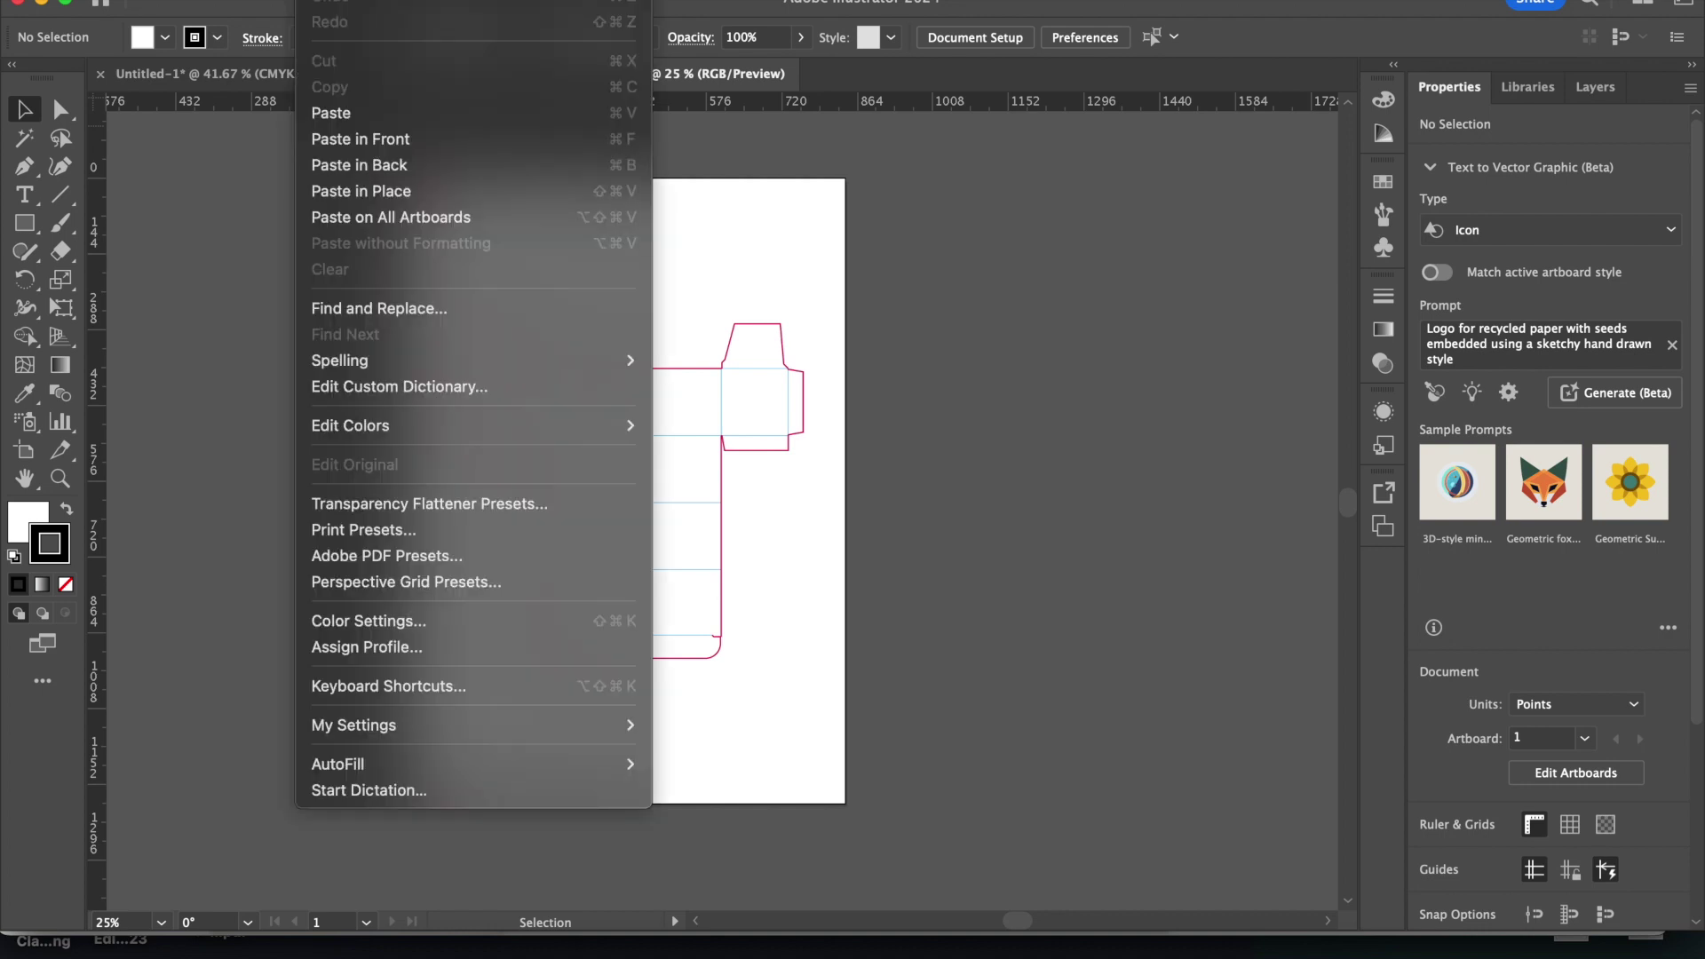
key(Left)
key(Escape)
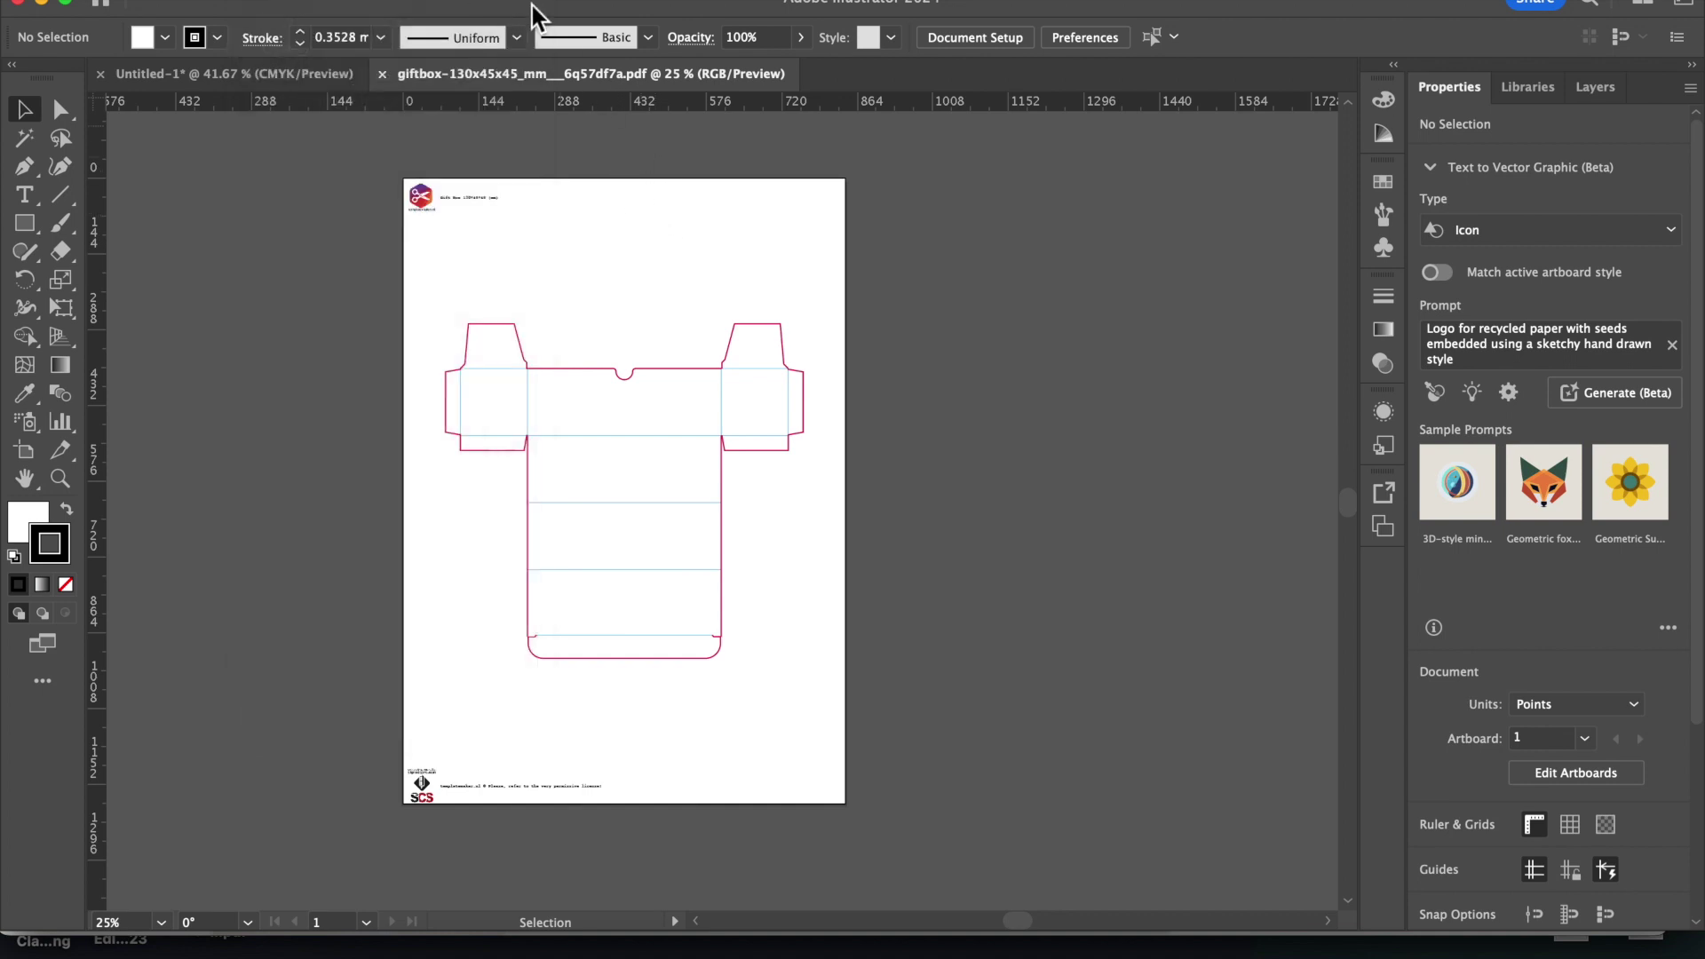
key(super+o)
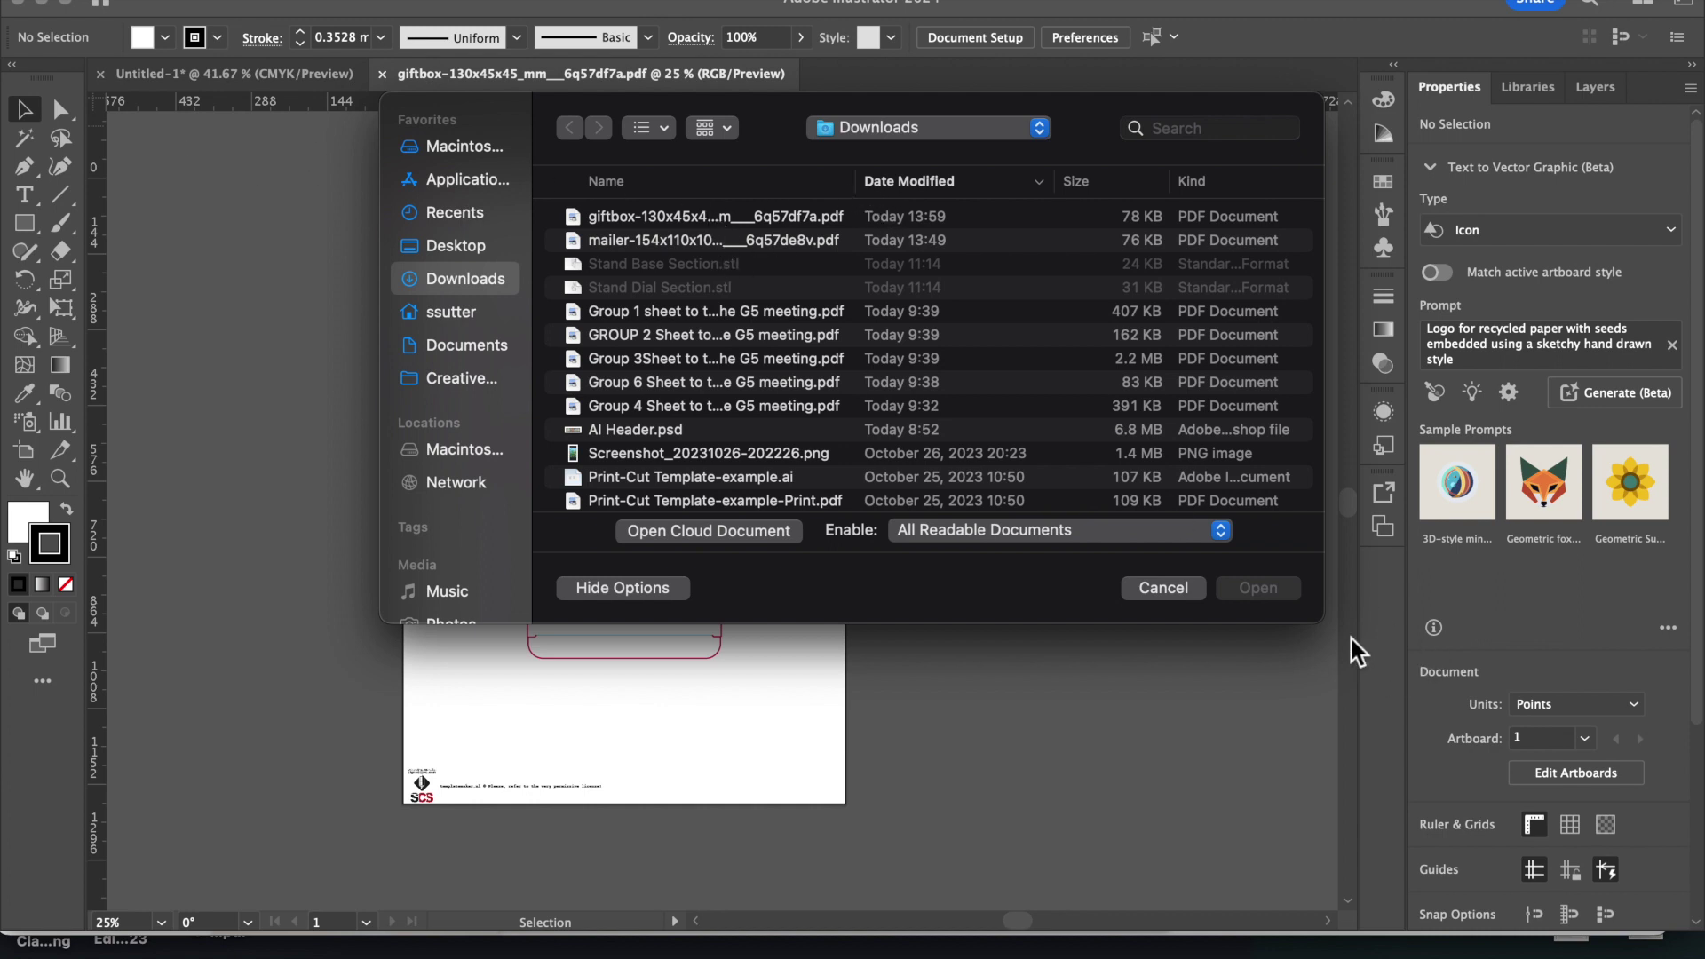
click(1165, 588)
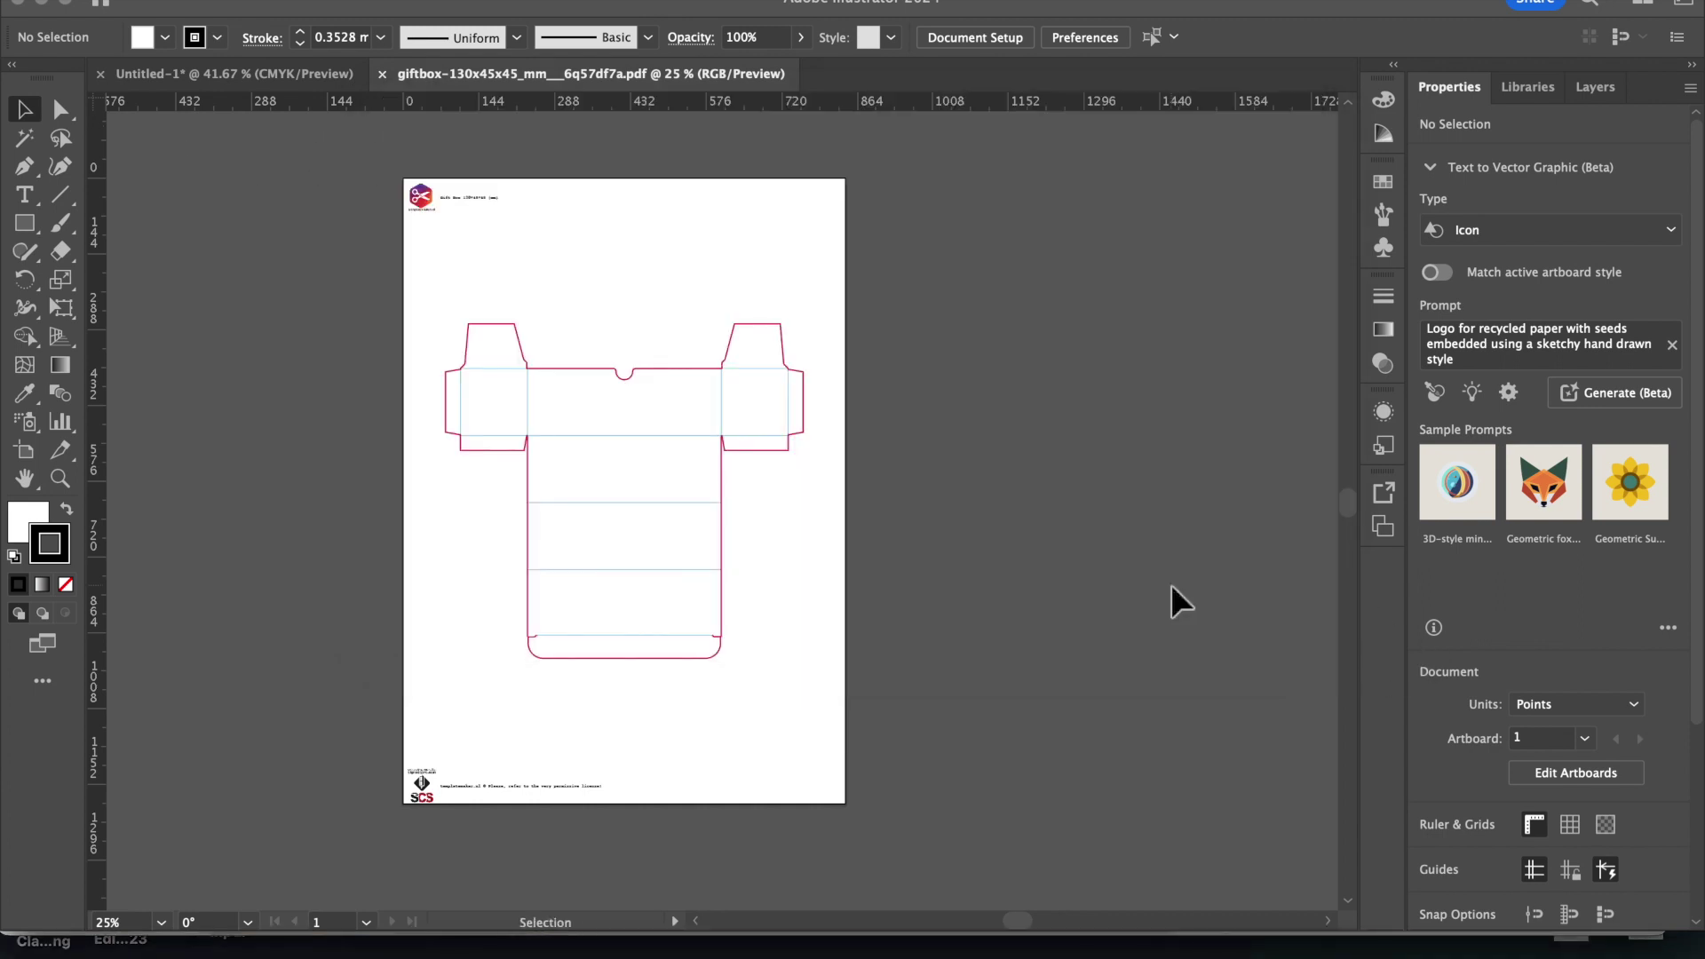
key(super+n)
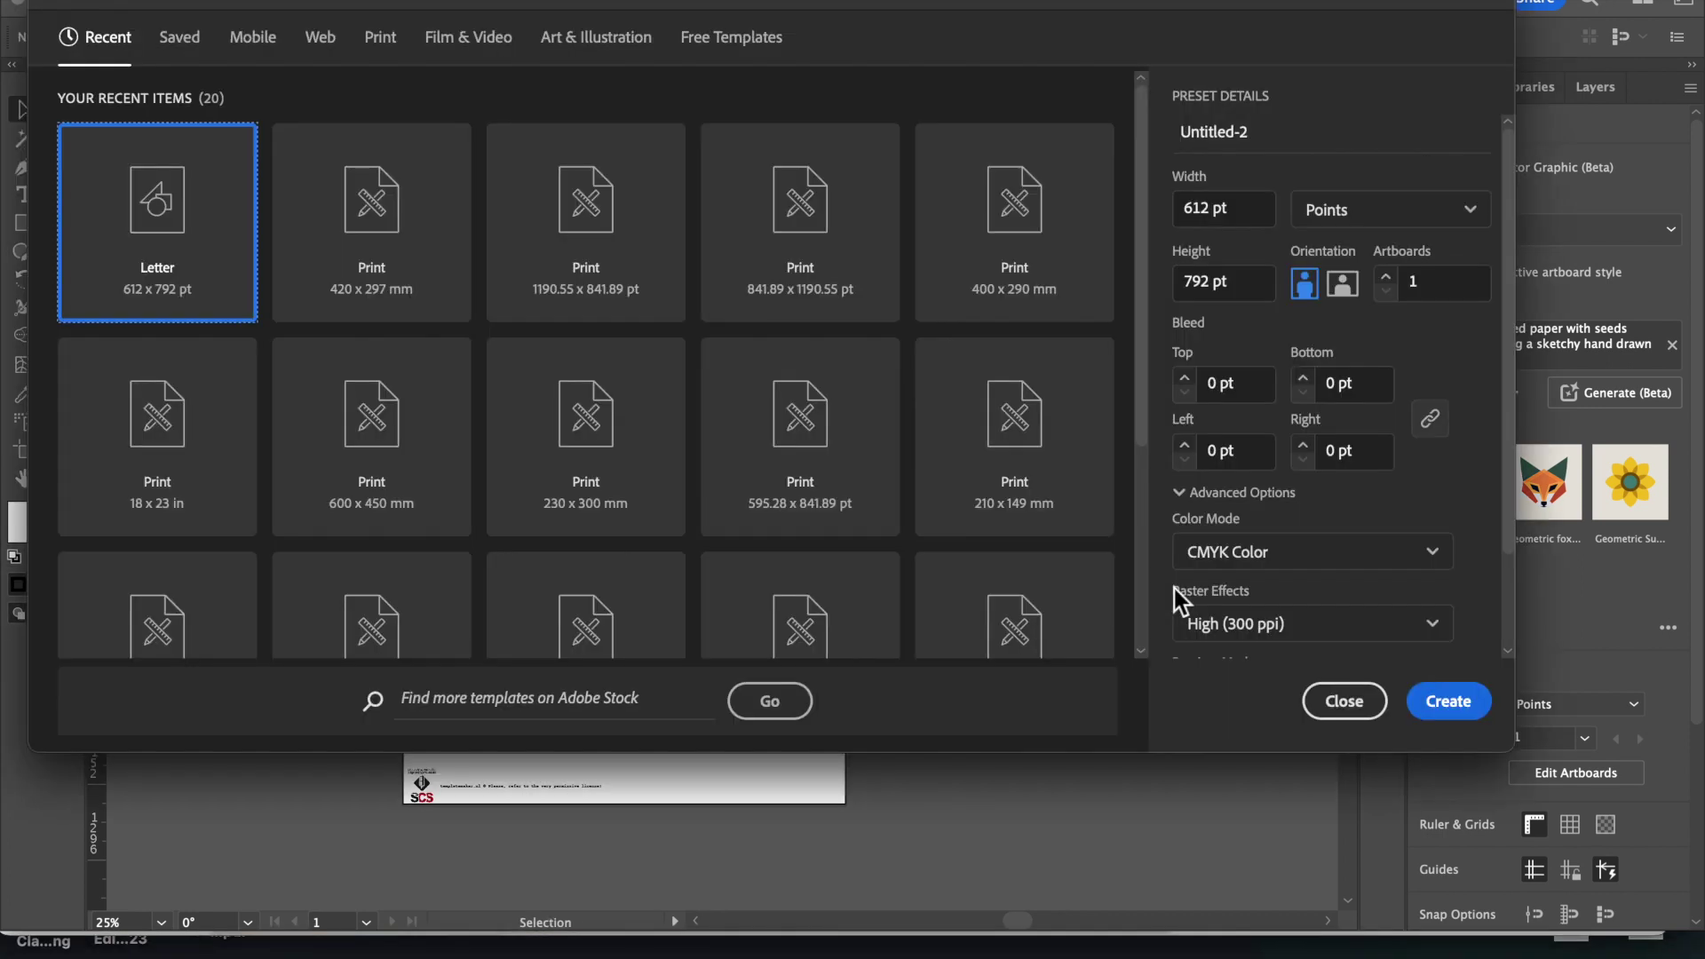
Step: Create a new A3 landscape print document (420 × 297 mm) using millimetre units
click(381, 41)
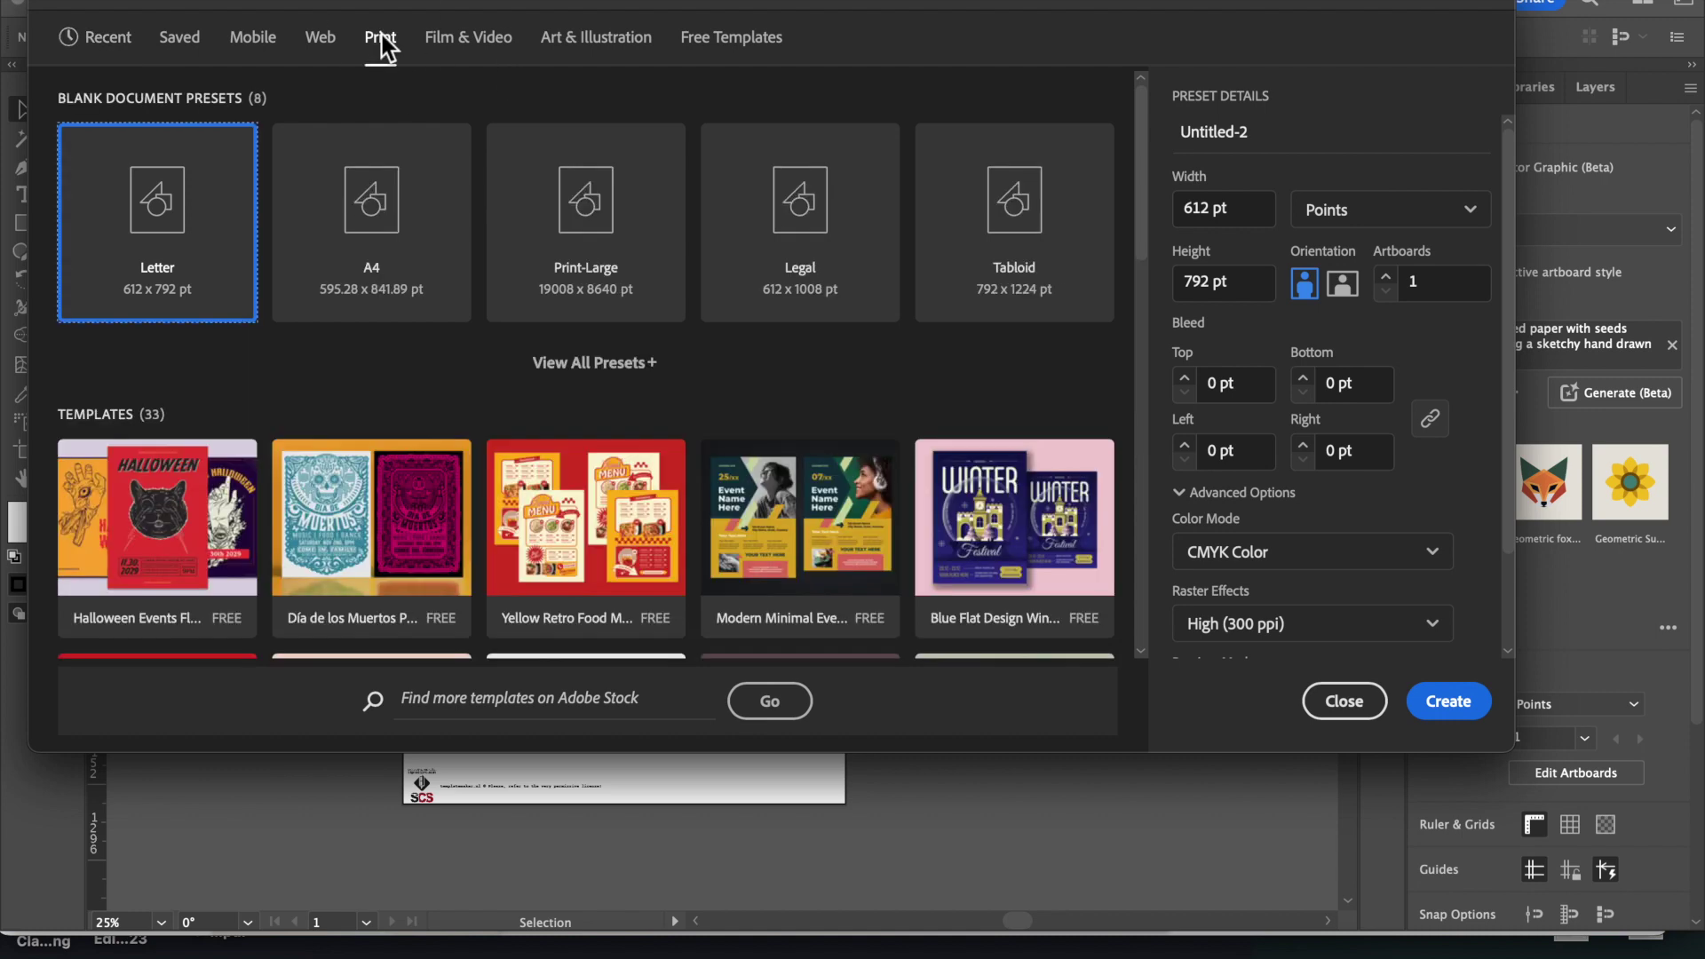
click(589, 373)
click(178, 445)
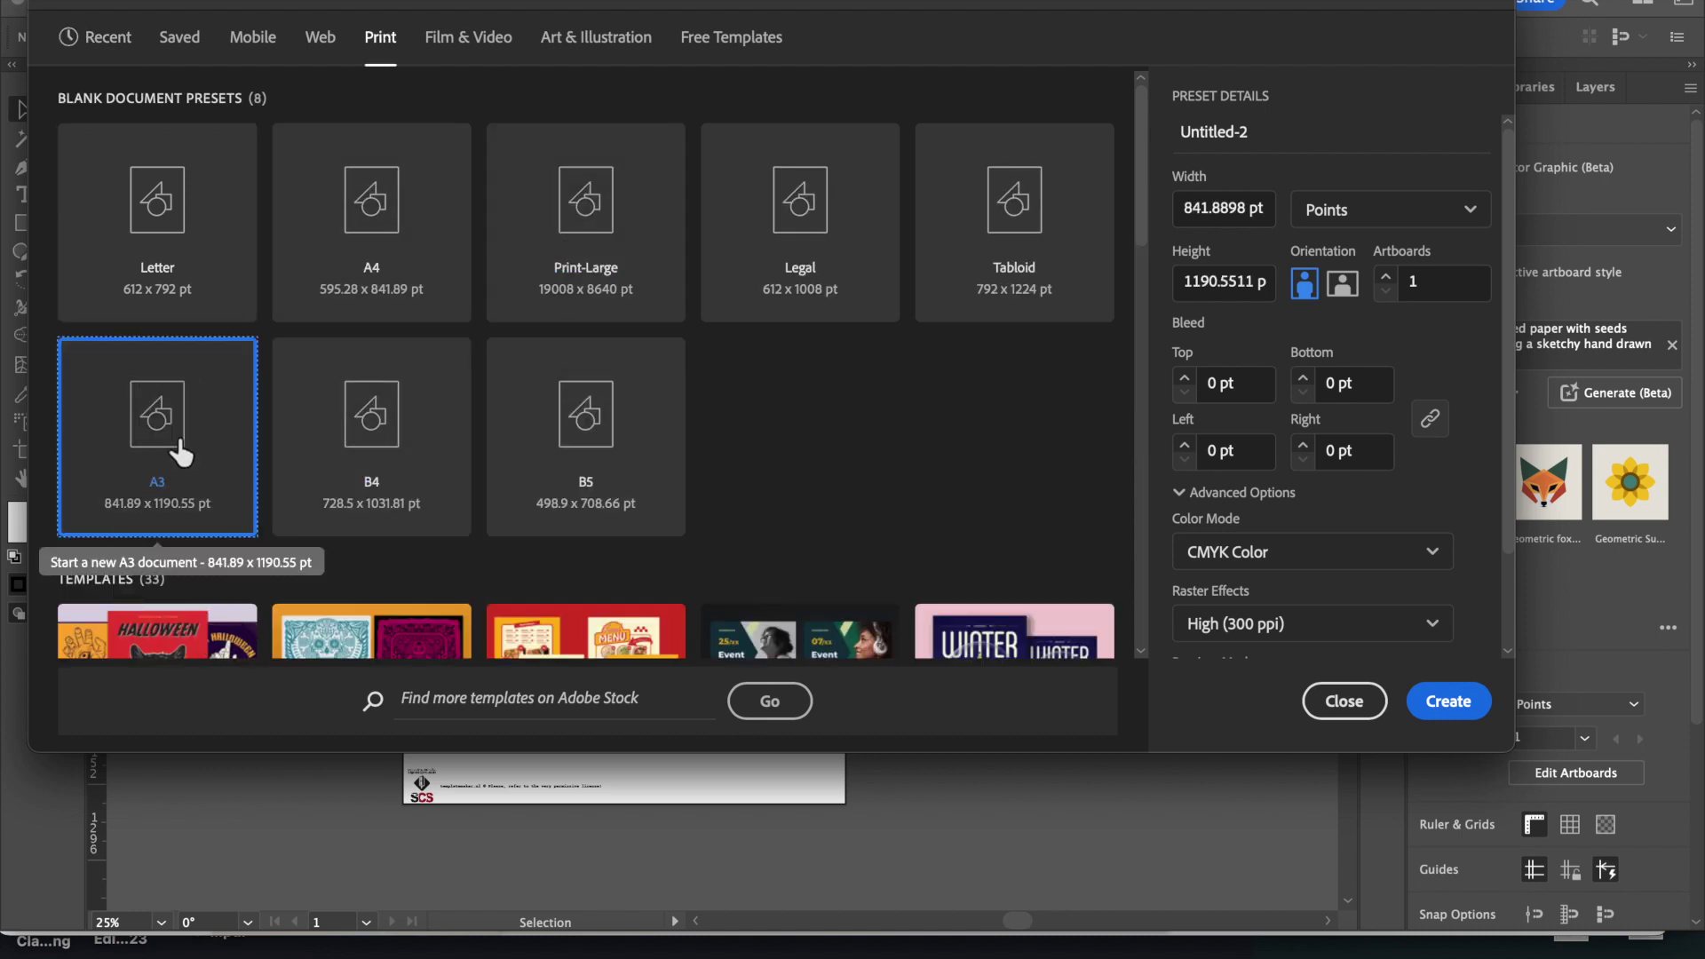
click(1340, 283)
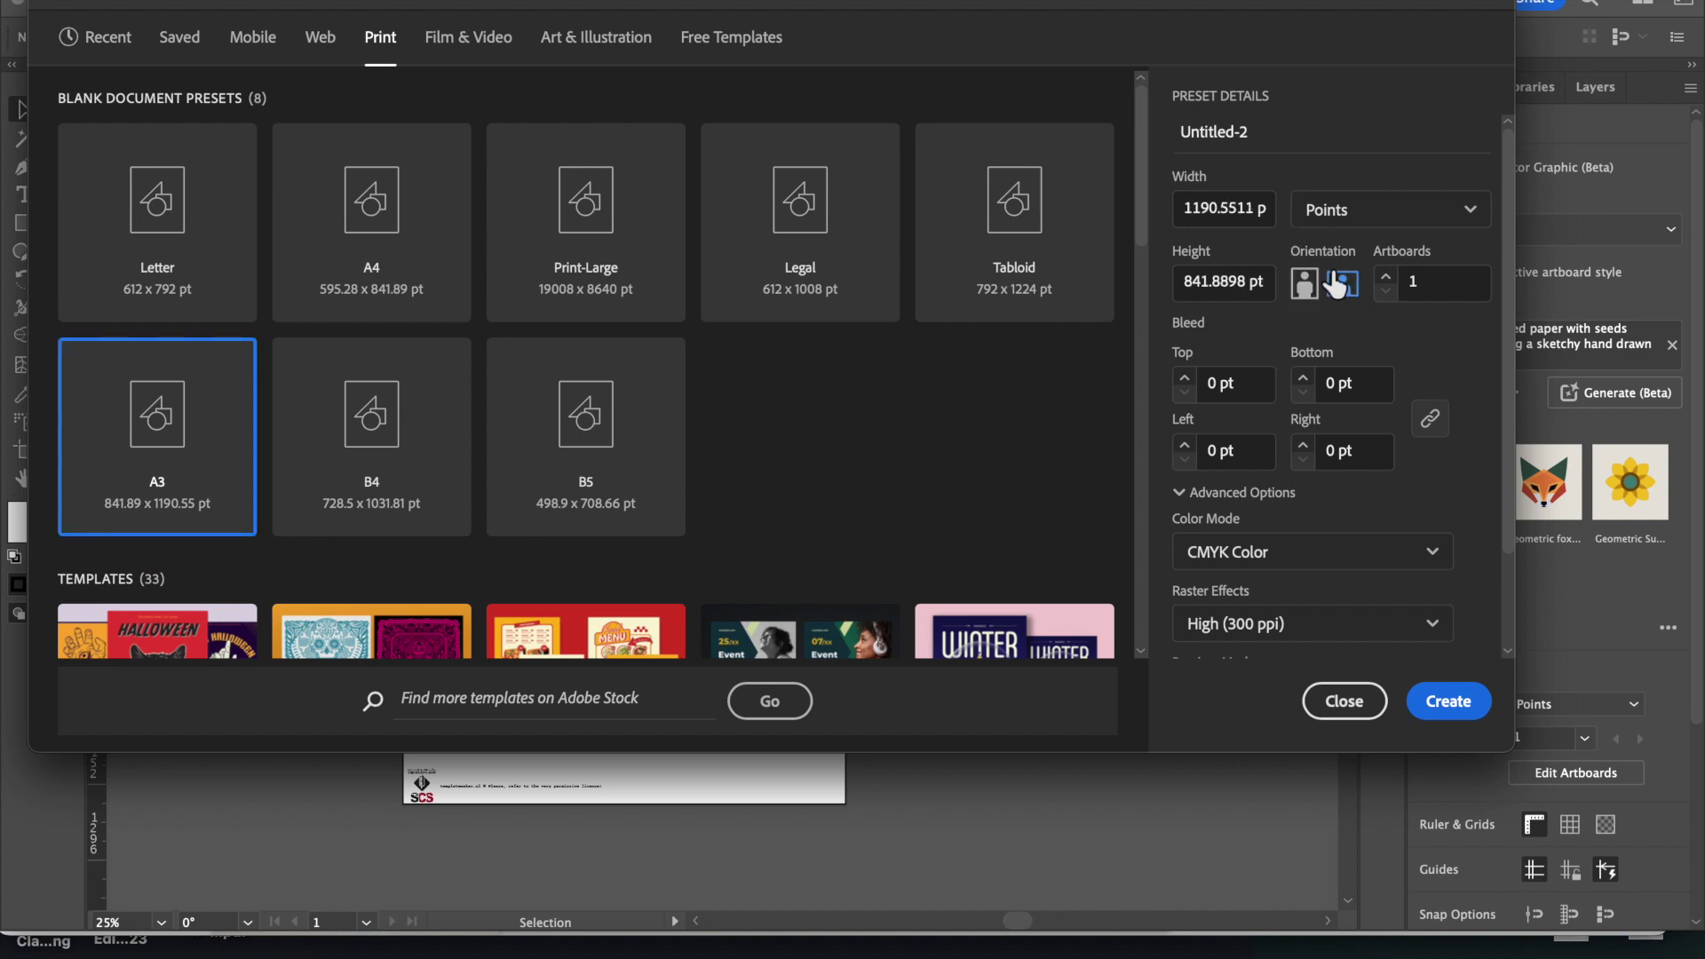
click(1354, 213)
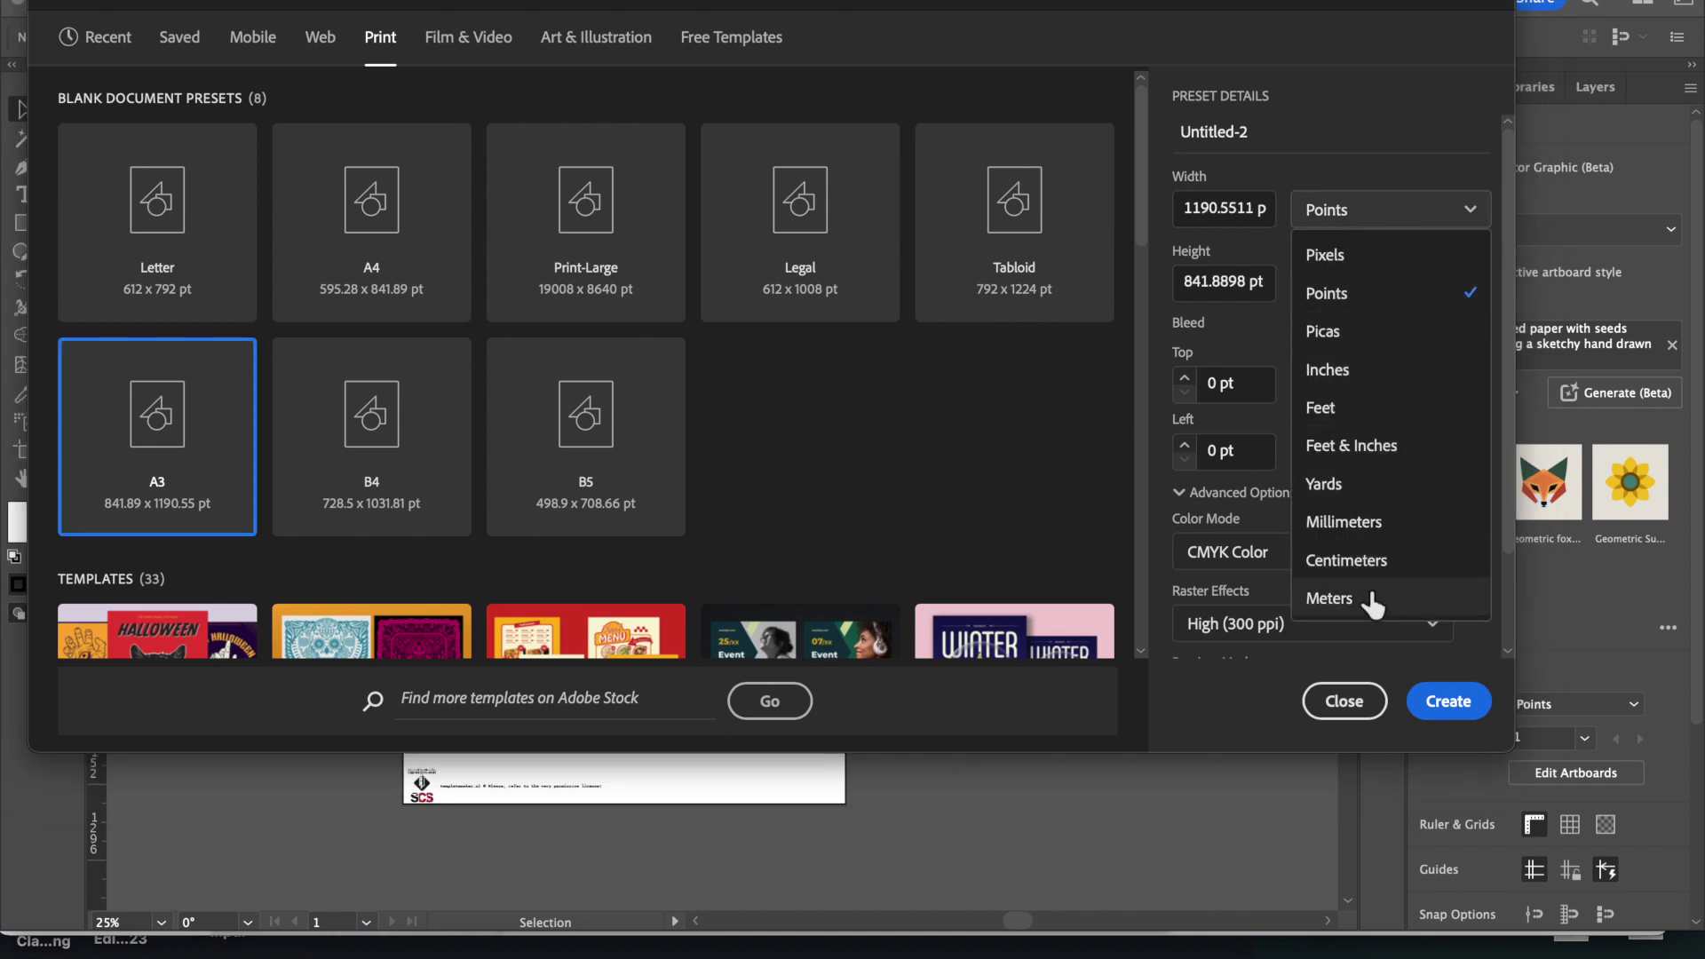
click(1360, 519)
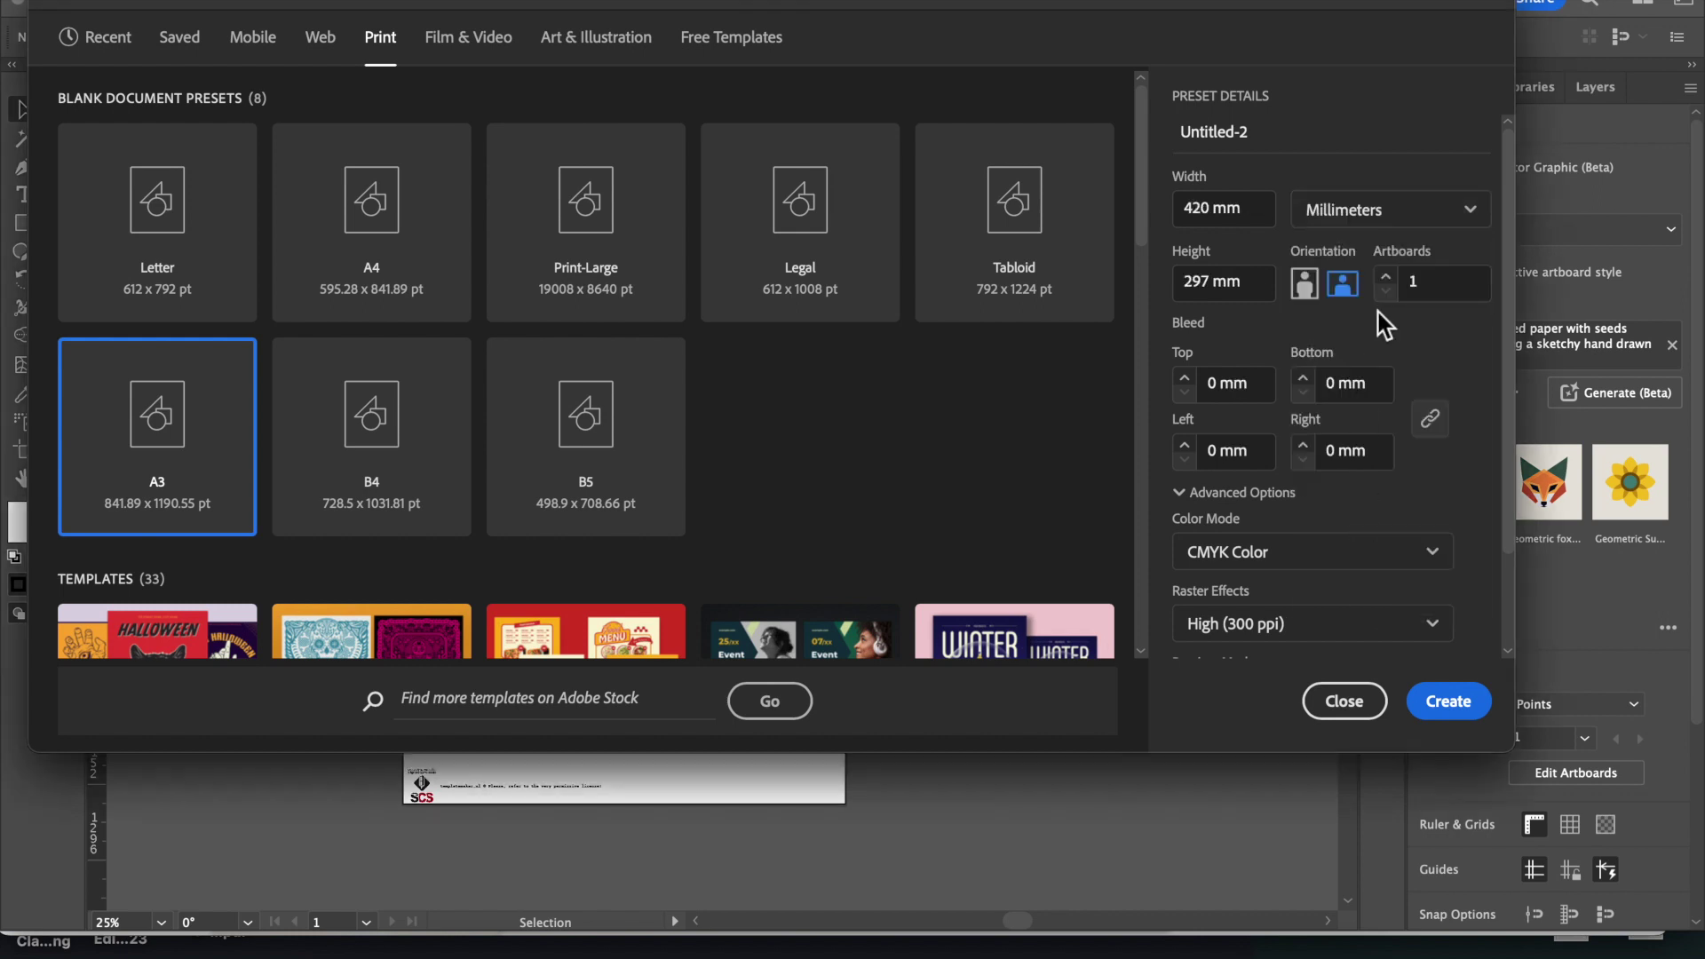
click(1449, 701)
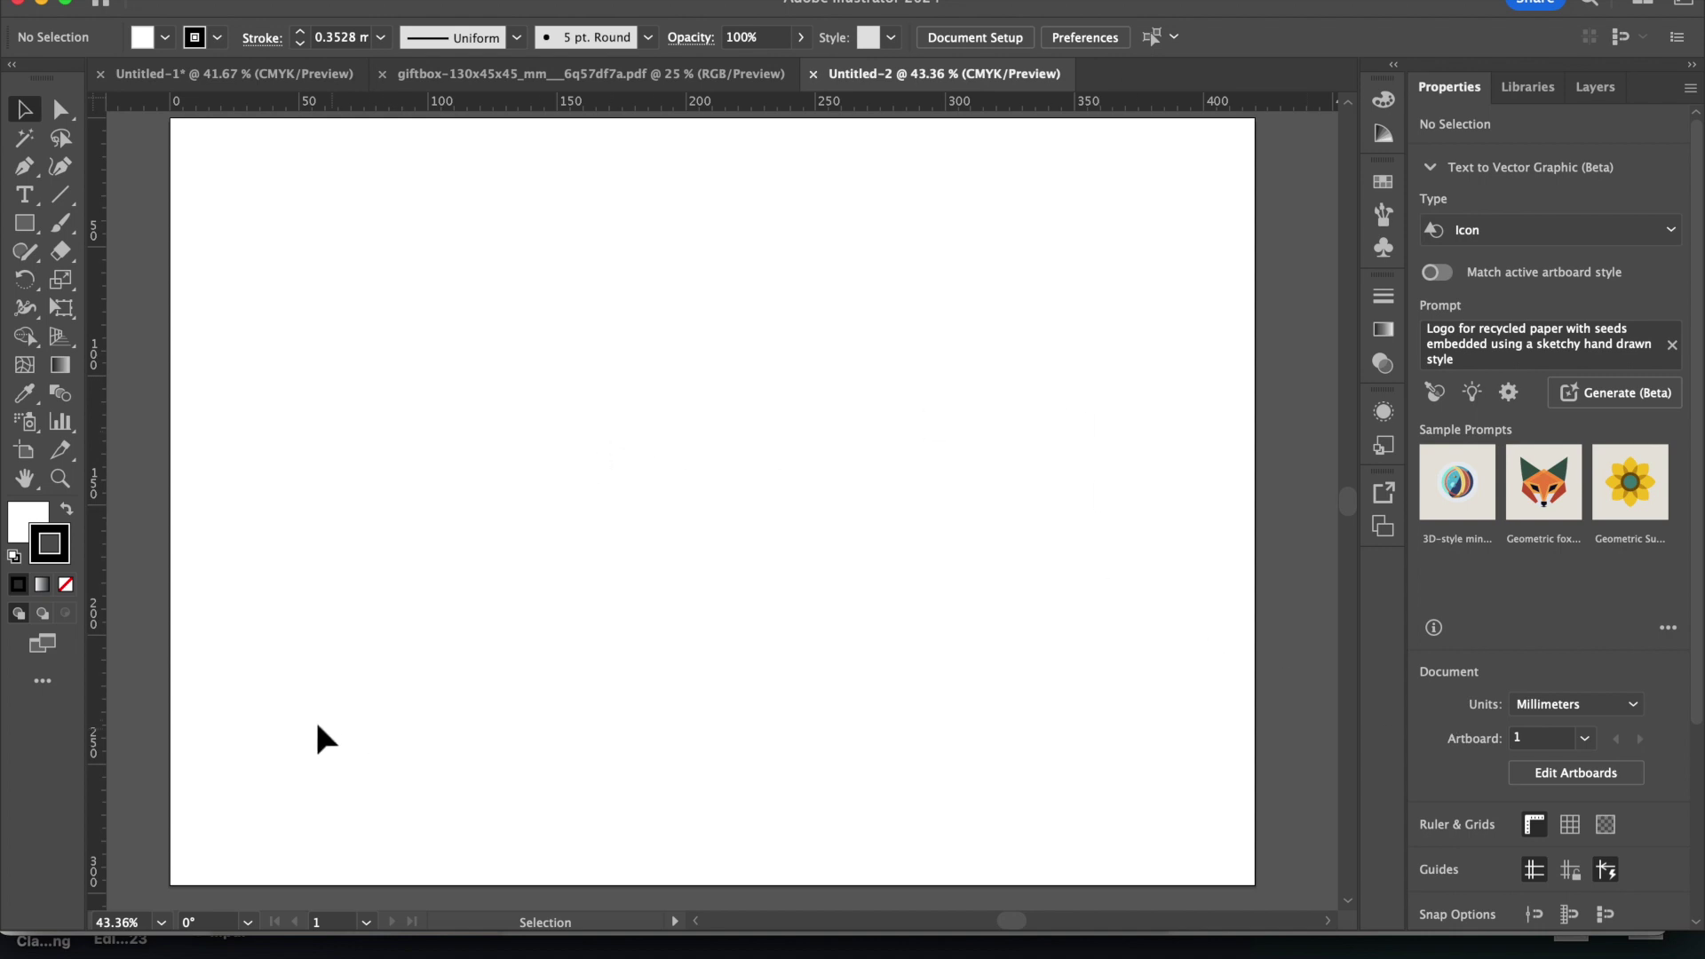
Step: Drag a guide from the top ruler, undo the misplaced one, and place a new guide near the page bottom
drag(407, 105, 417, 749)
drag(425, 677, 563, 829)
scroll(559, 835, down, 5)
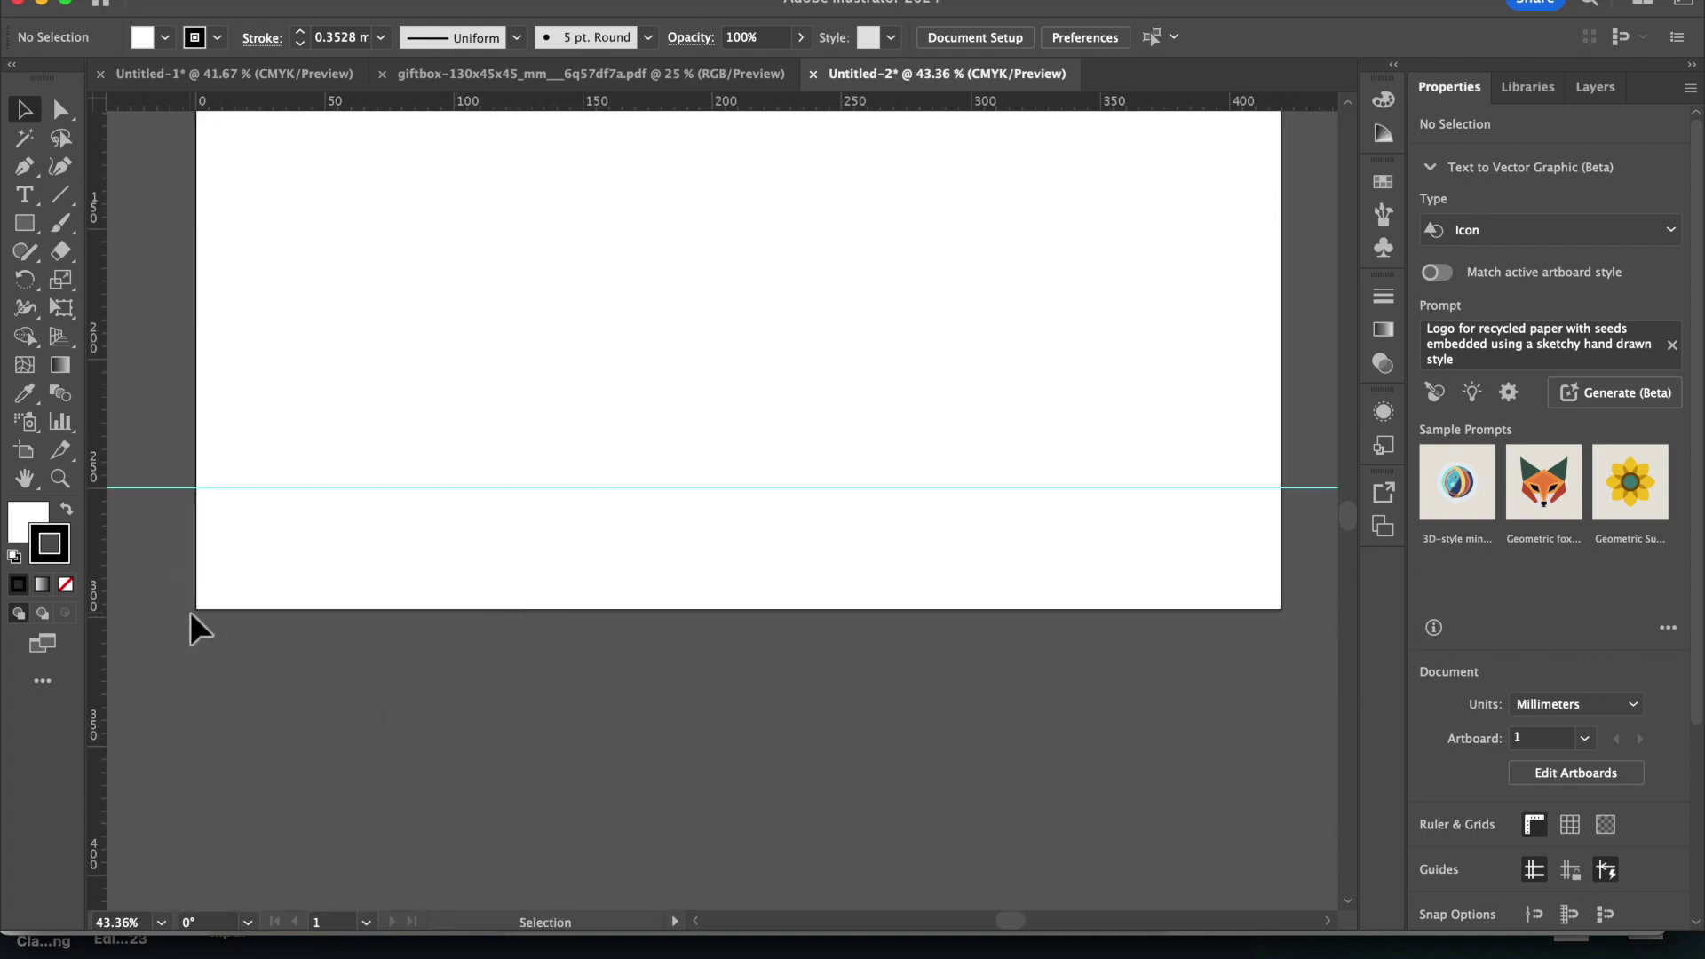
click(291, 488)
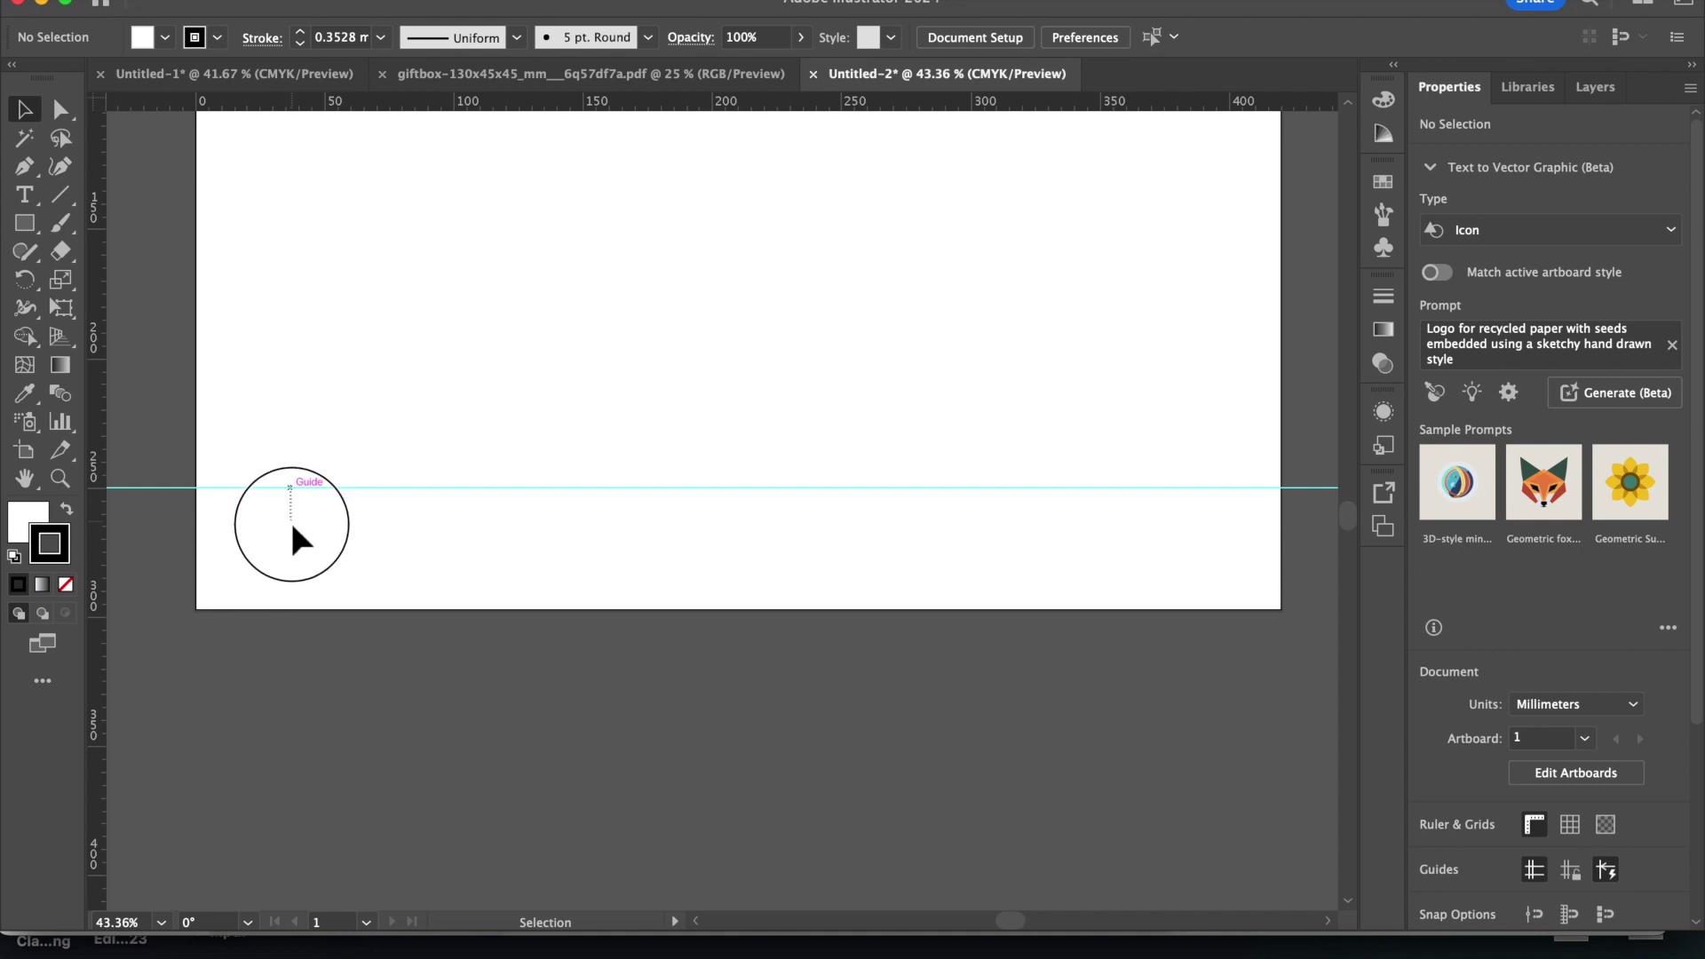
click(267, 489)
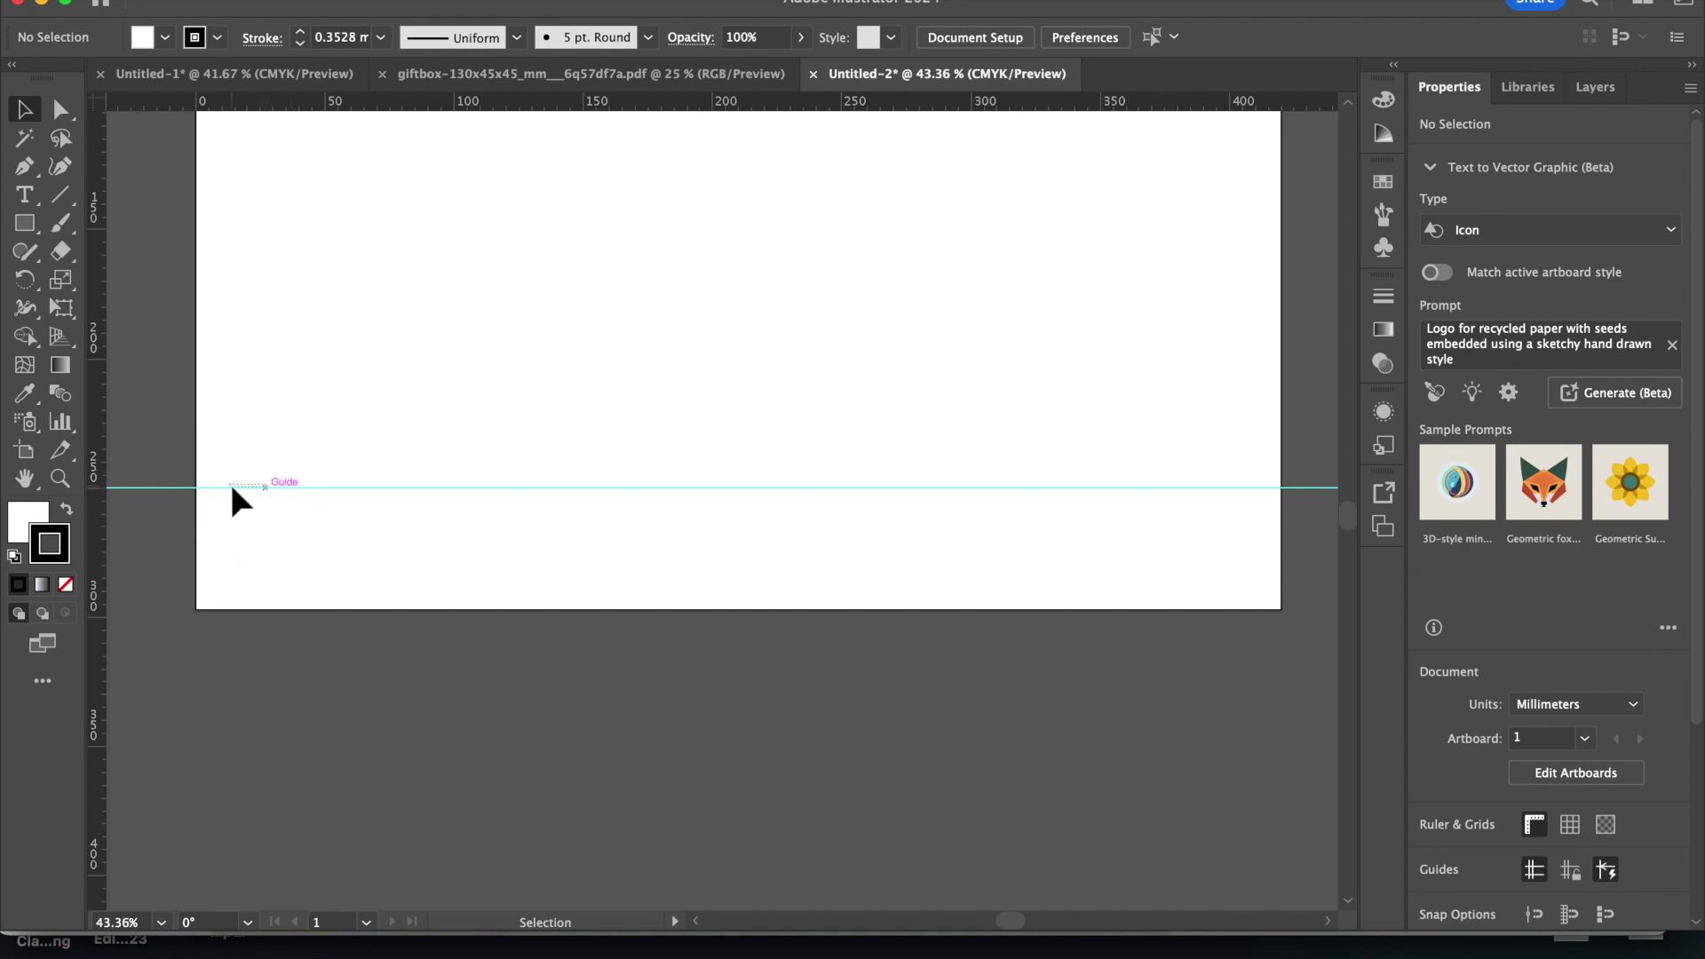
click(162, 488)
key(ctrl+z)
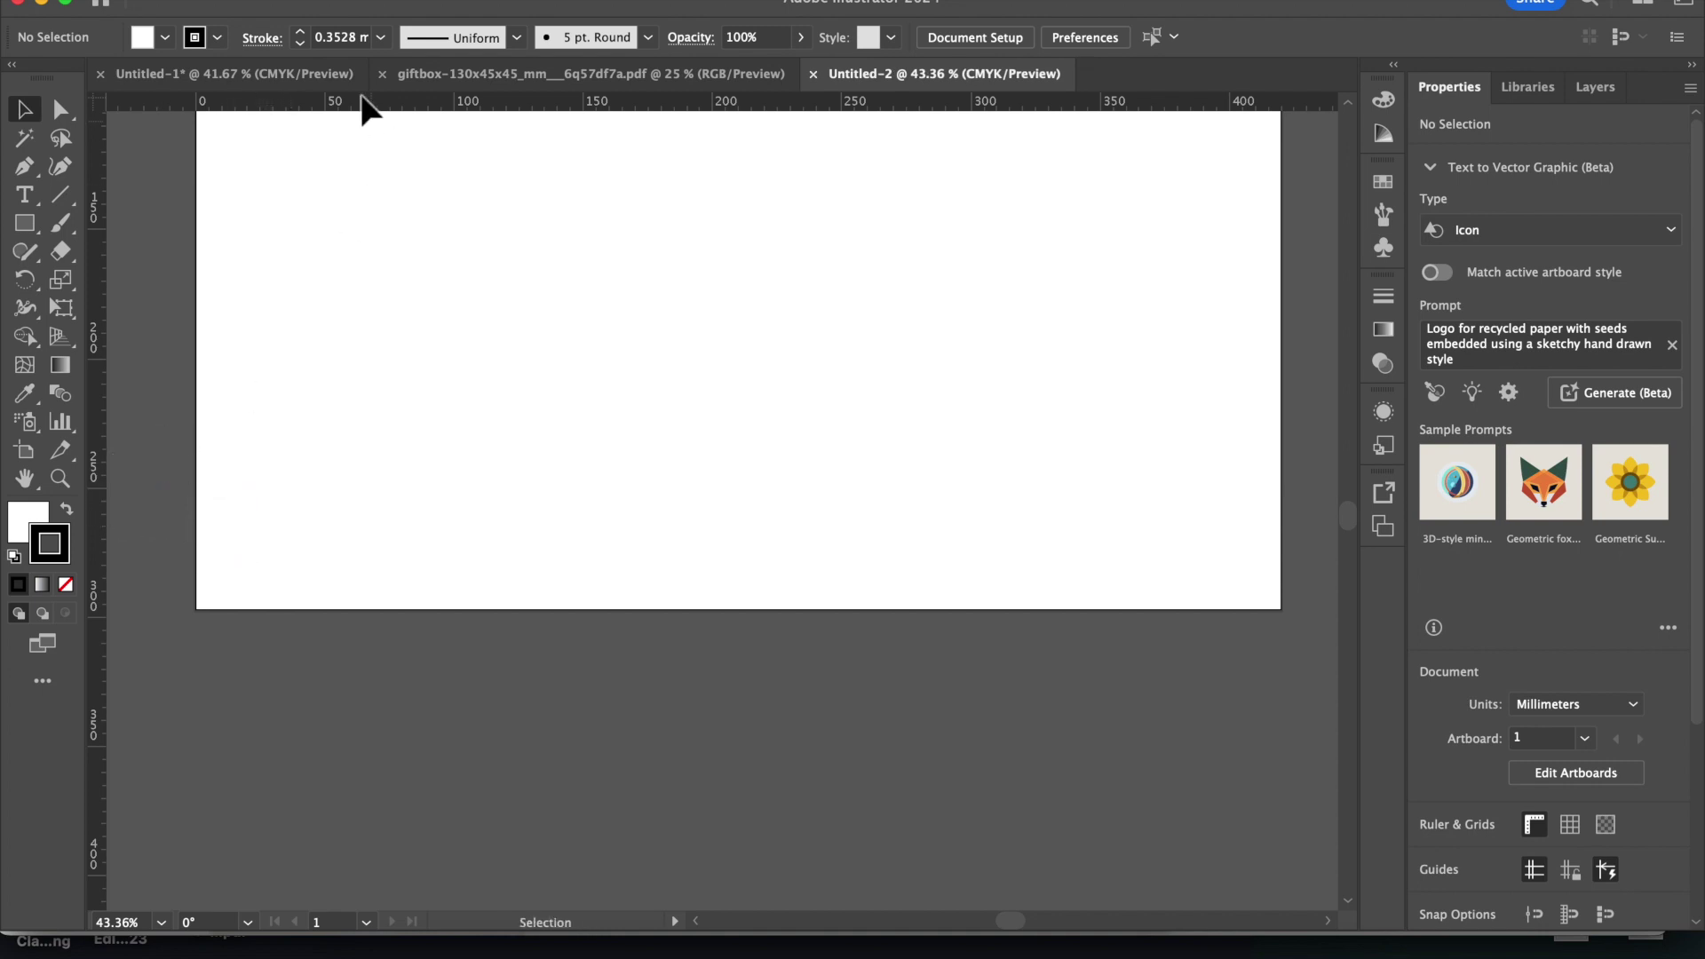
drag(367, 113, 400, 522)
scroll(400, 524, down, 3)
scroll(399, 524, up, 5)
scroll(399, 524, left, 1)
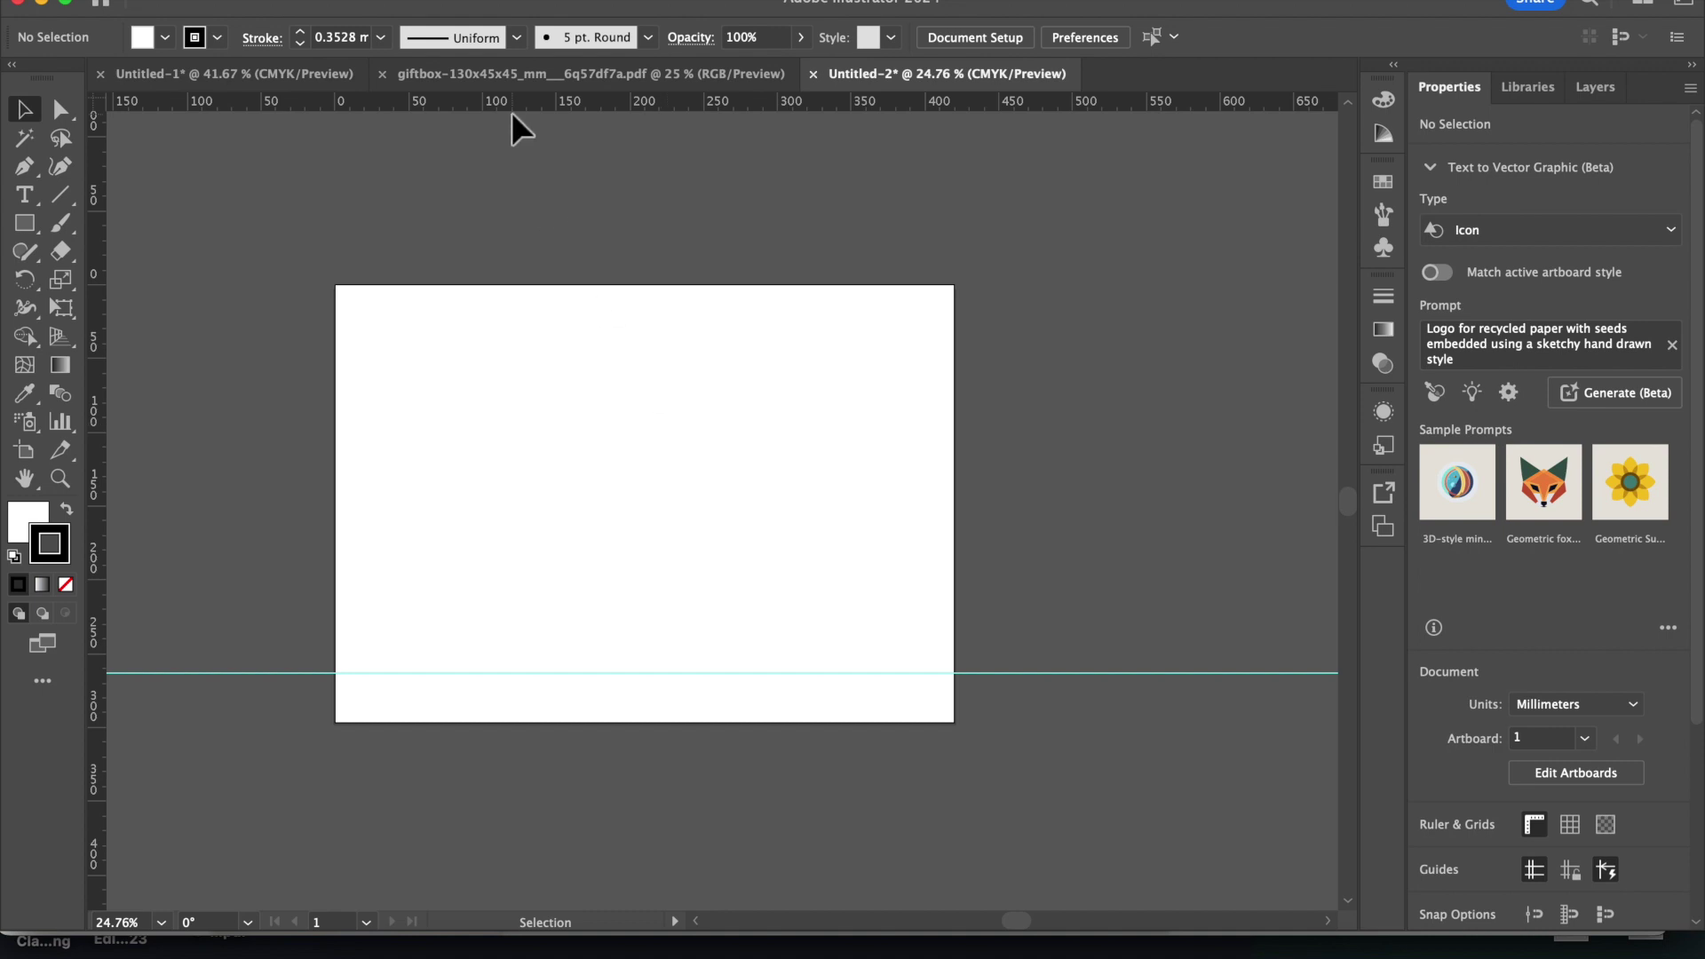
Step: Select the whole gift-box dieline in the giftbox PDF and copy it
click(620, 78)
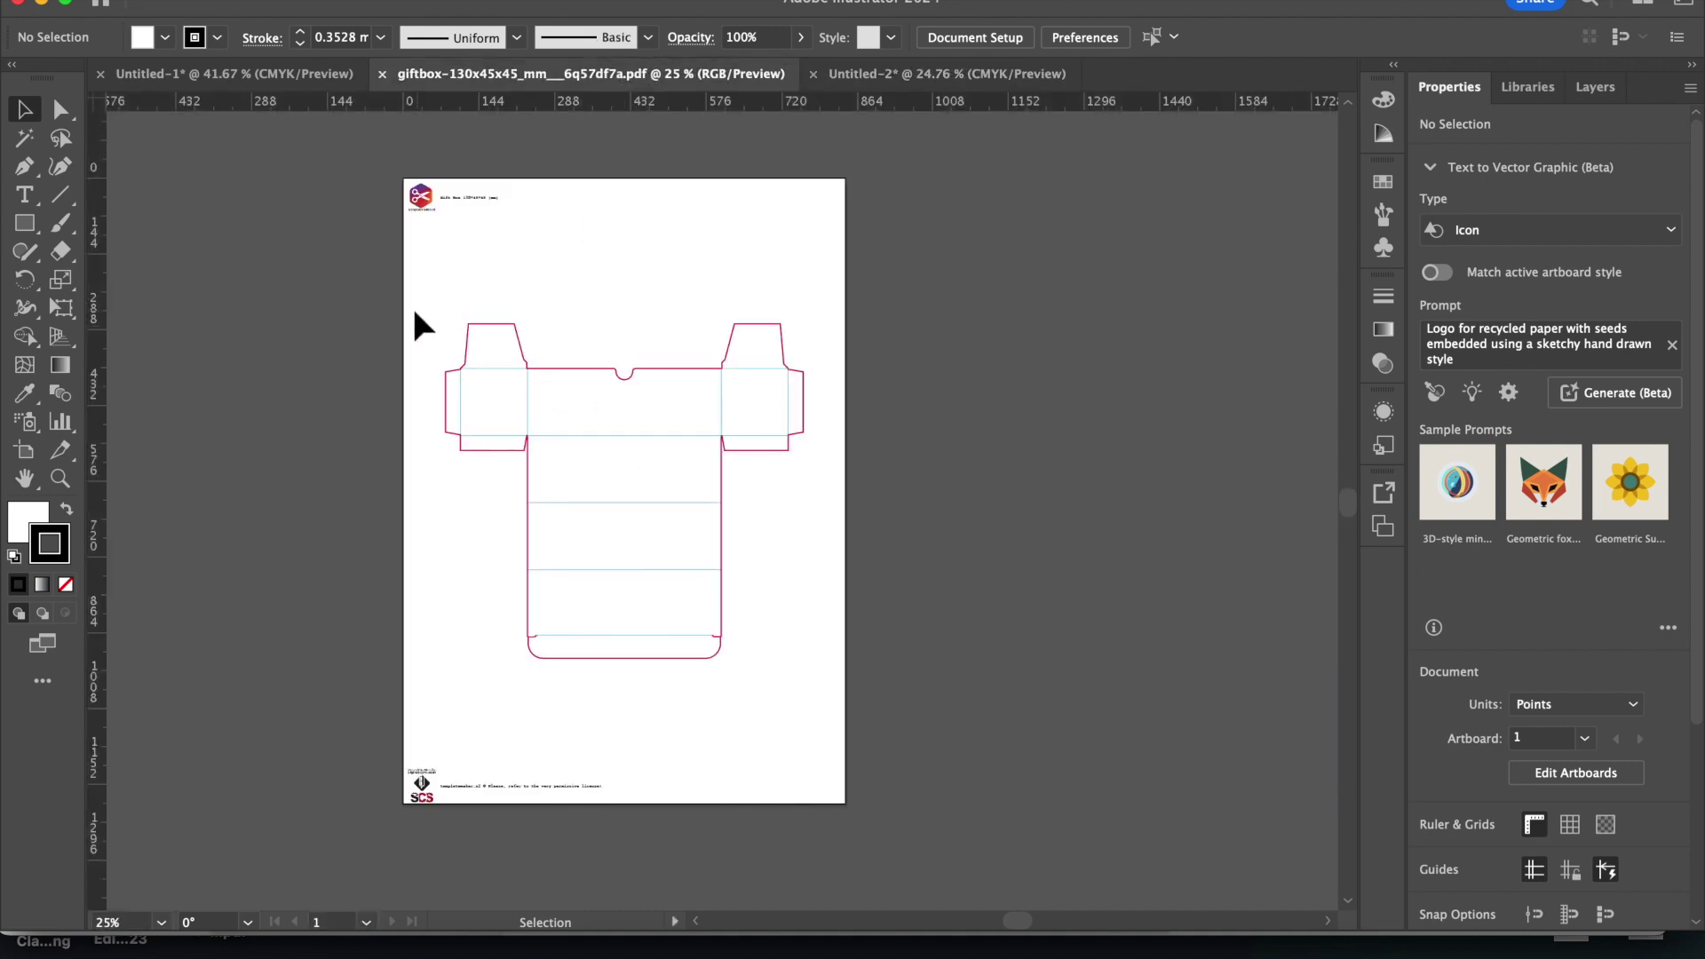
drag(435, 312, 831, 705)
key(a)
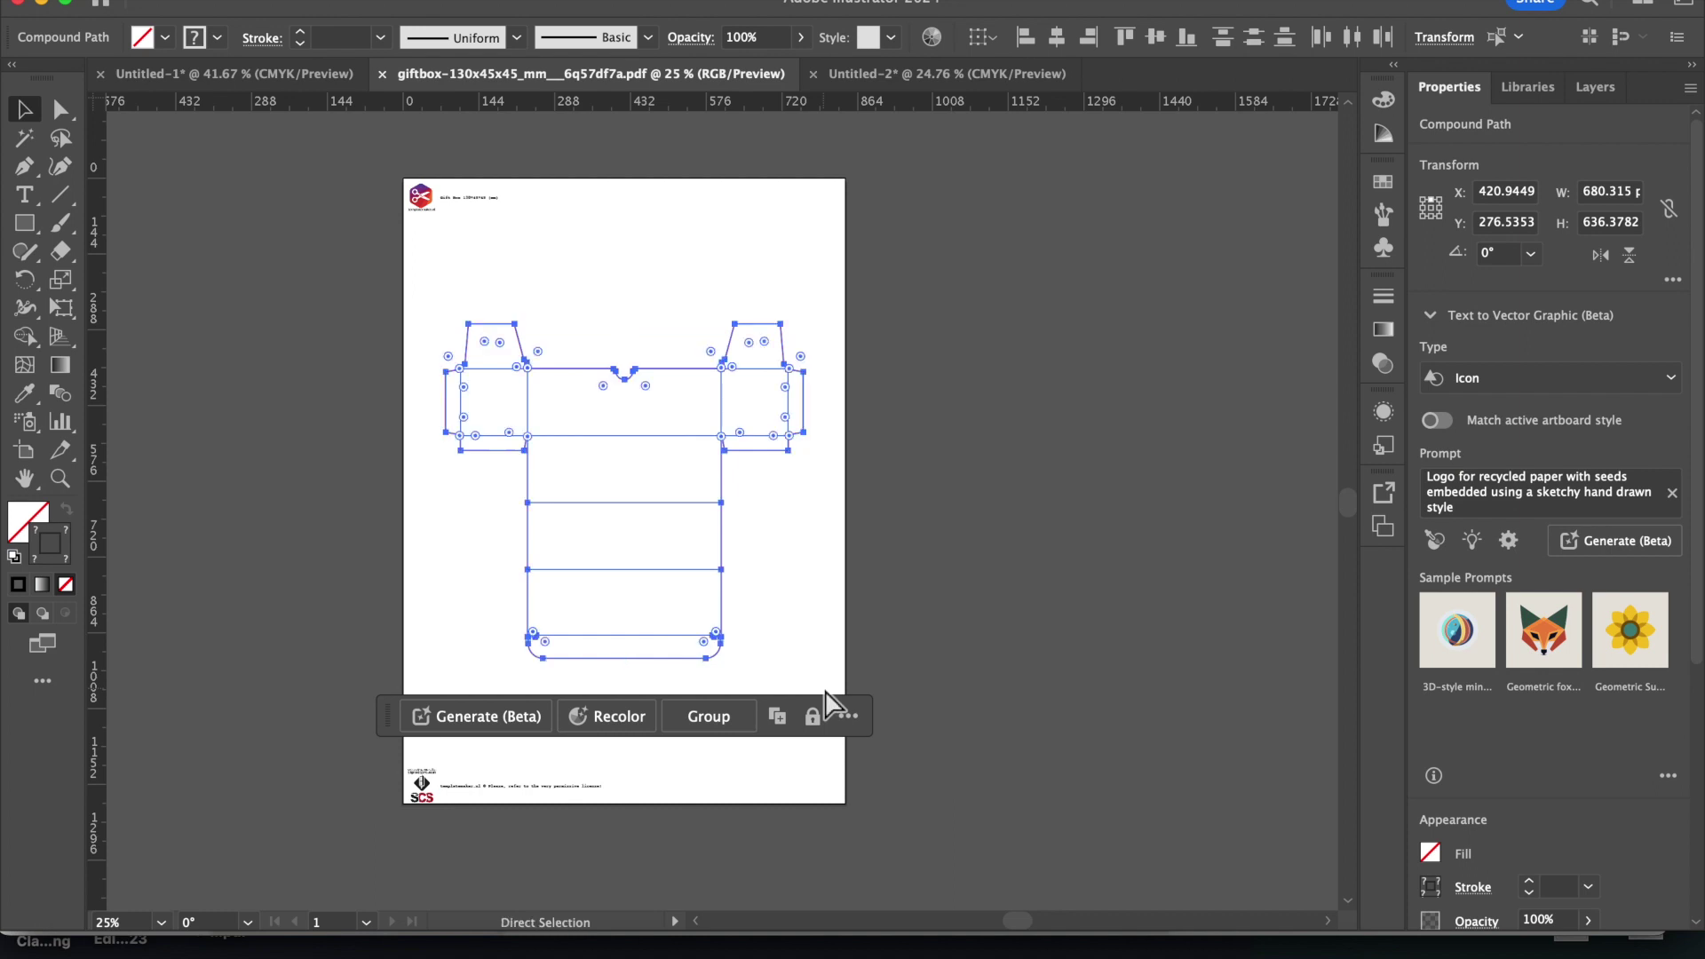
Step: Paste the dieline into Untitled-2, move it to the top-left, and paste a second copy
click(943, 76)
key(ctrl+v)
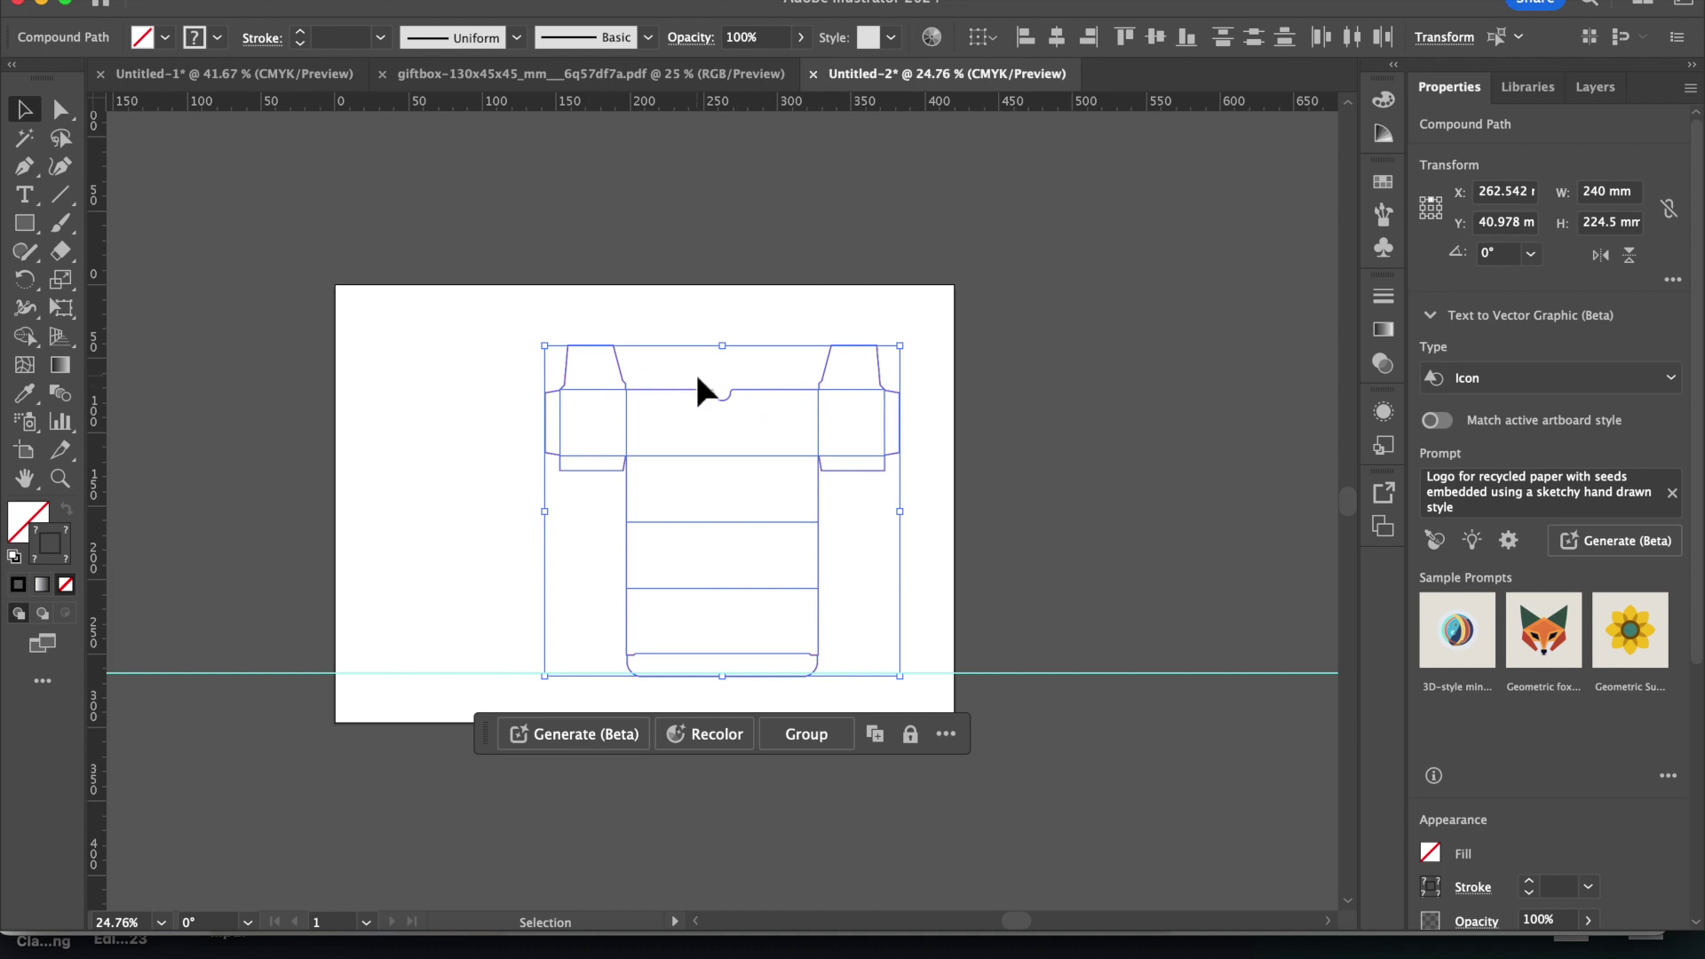
drag(699, 380, 495, 356)
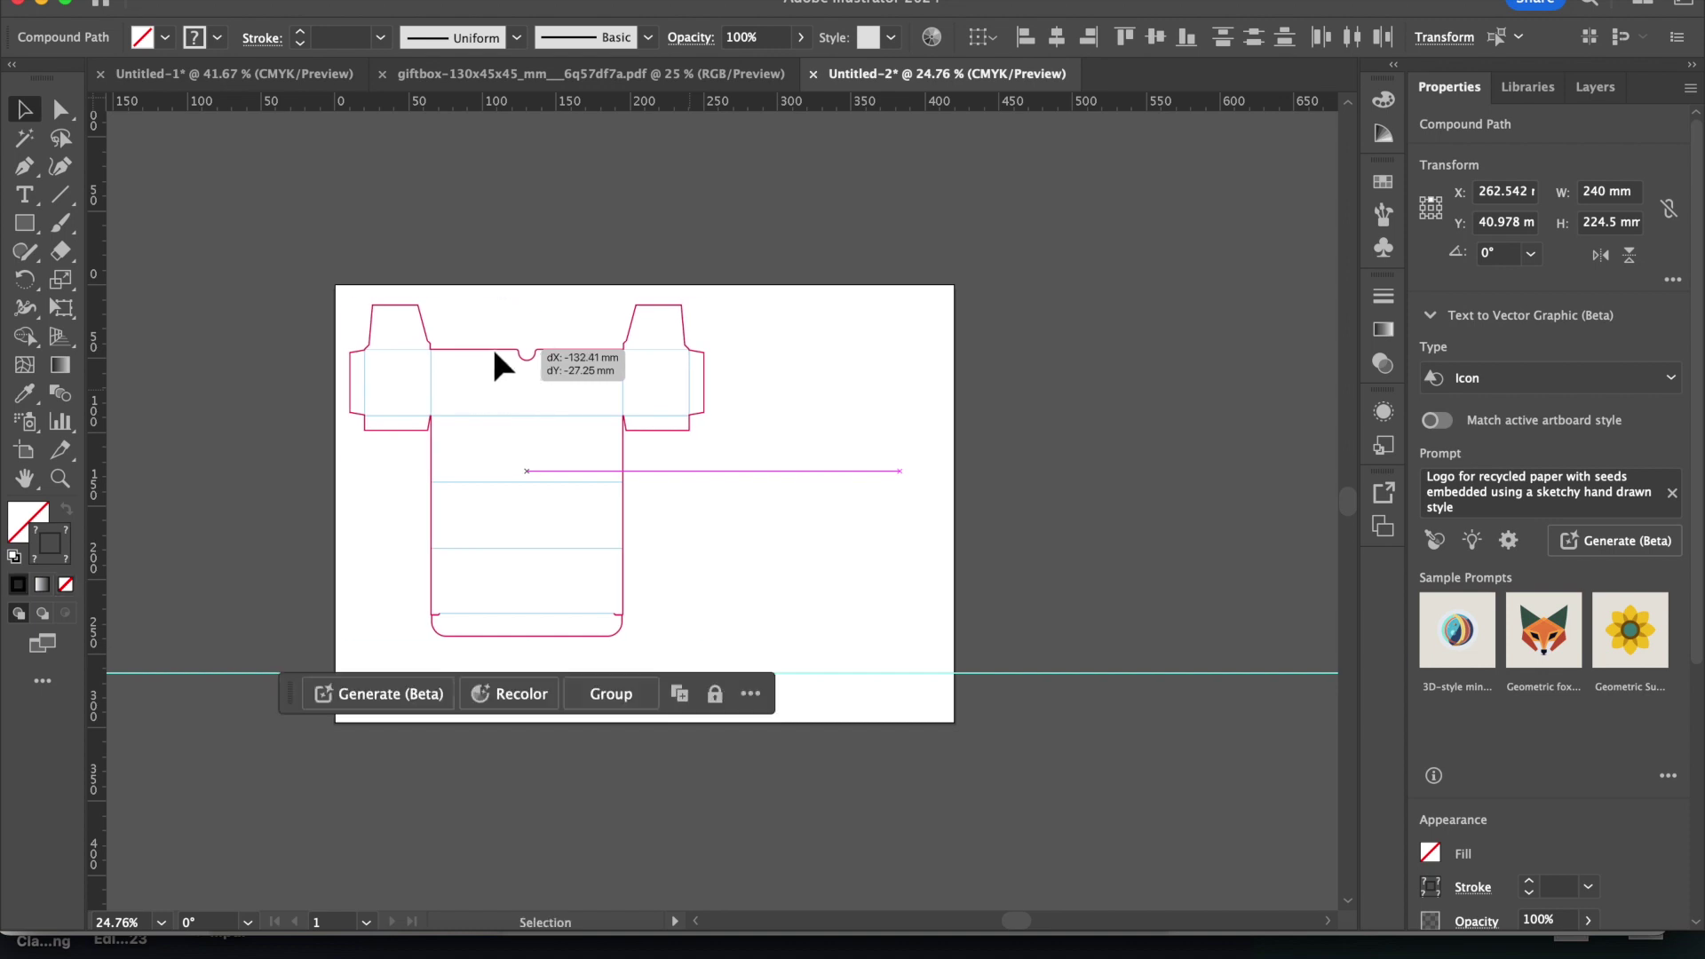
click(763, 499)
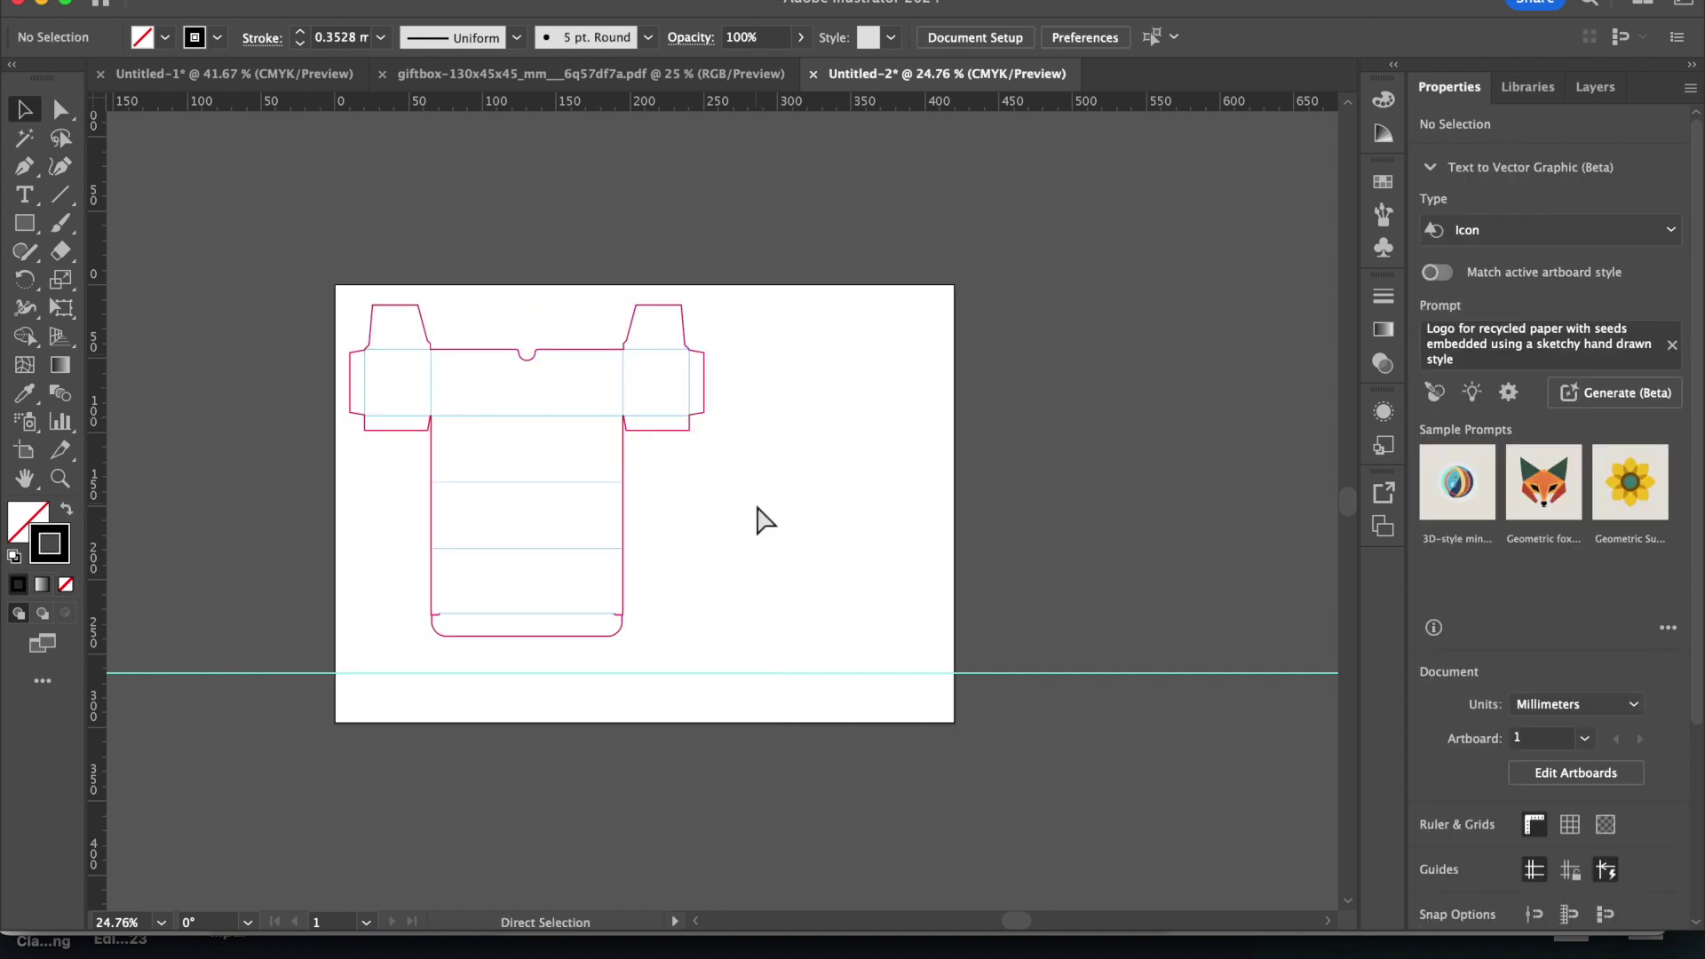
key(ctrl+v)
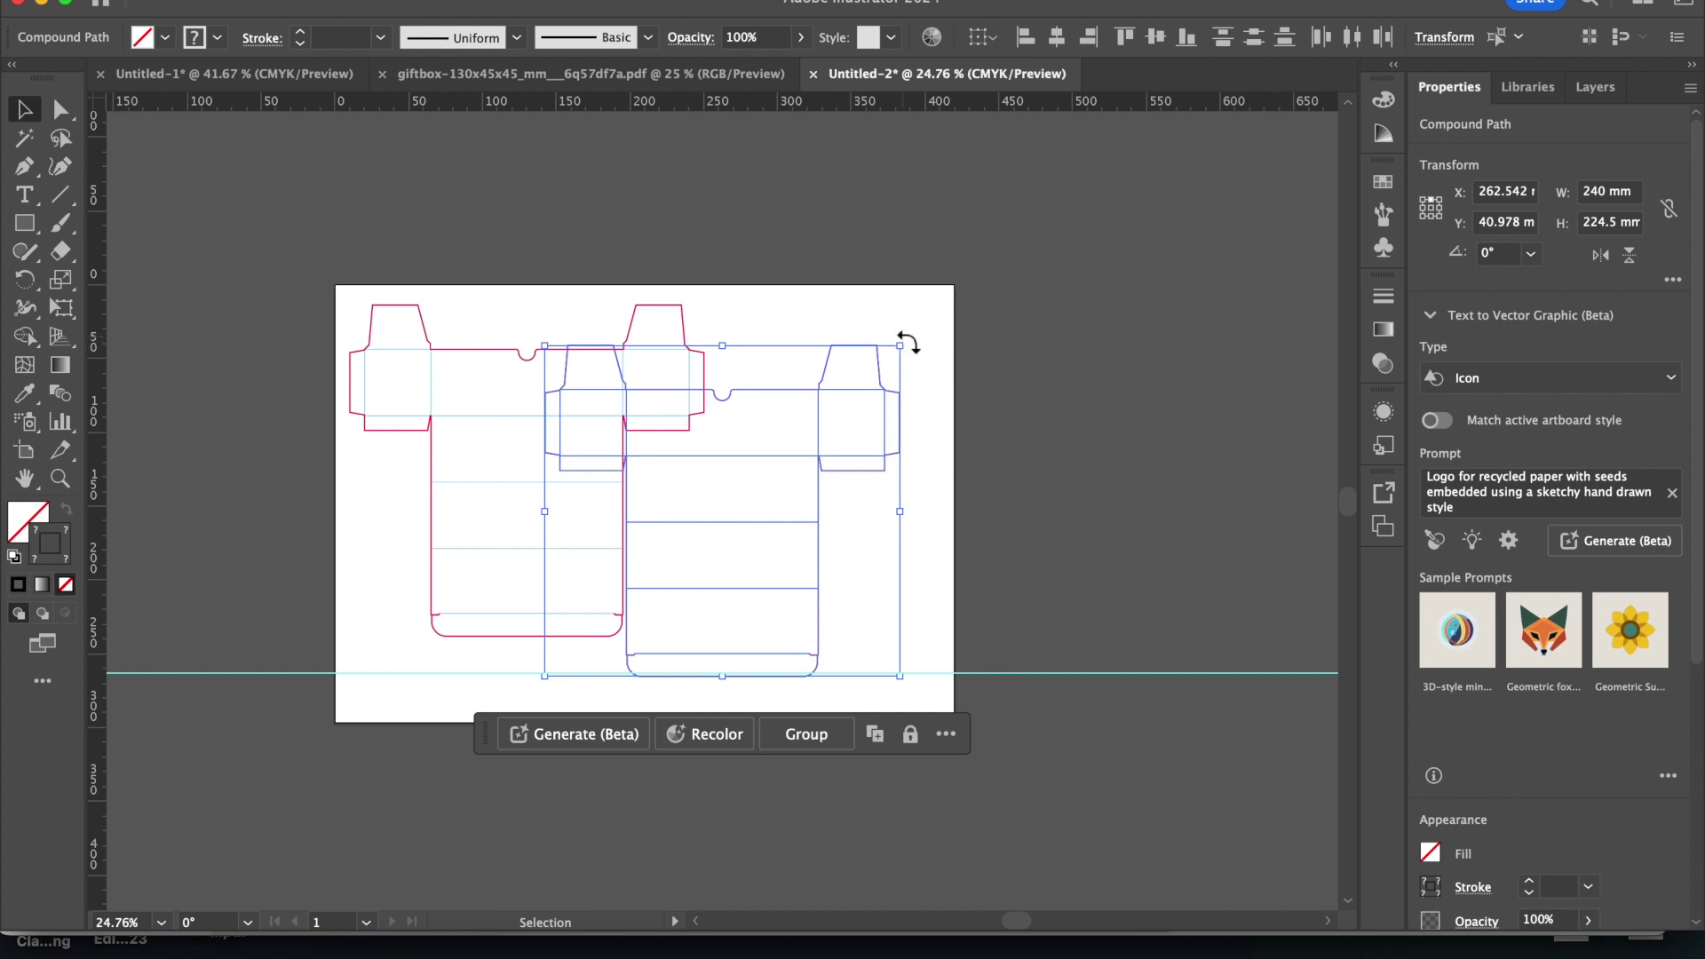
Step: Rotate the second dieline 180°, shift it right to nest with the first, then deselect
drag(907, 342, 657, 652)
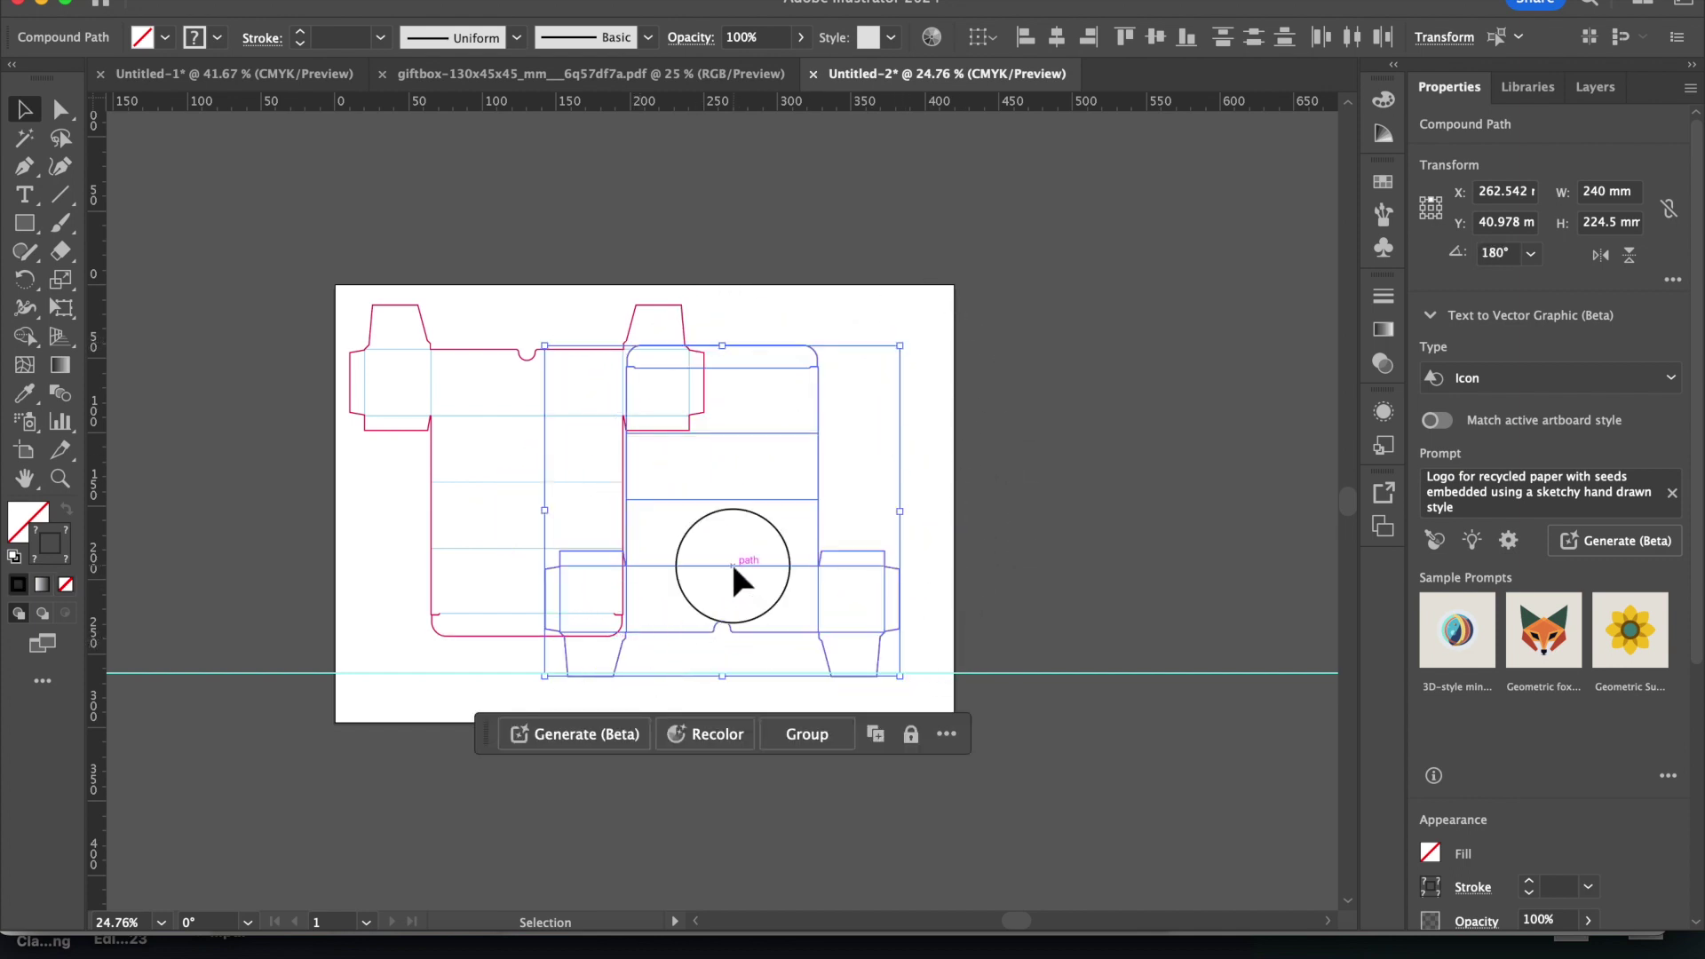
drag(734, 570, 783, 569)
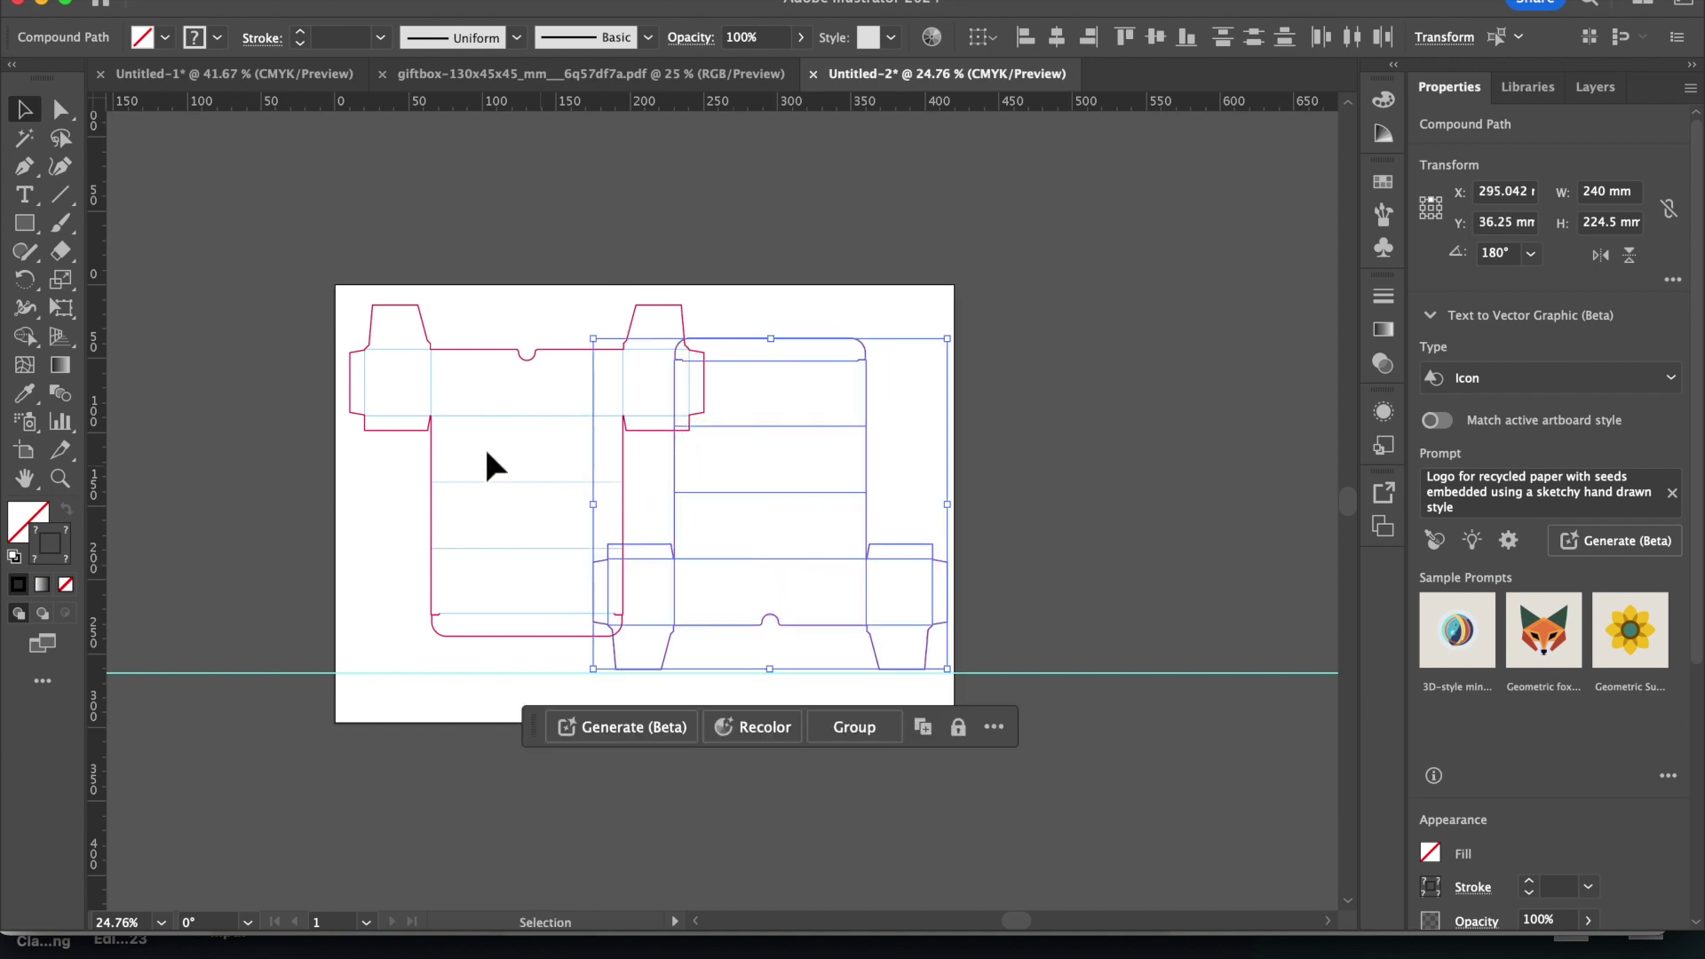
click(413, 441)
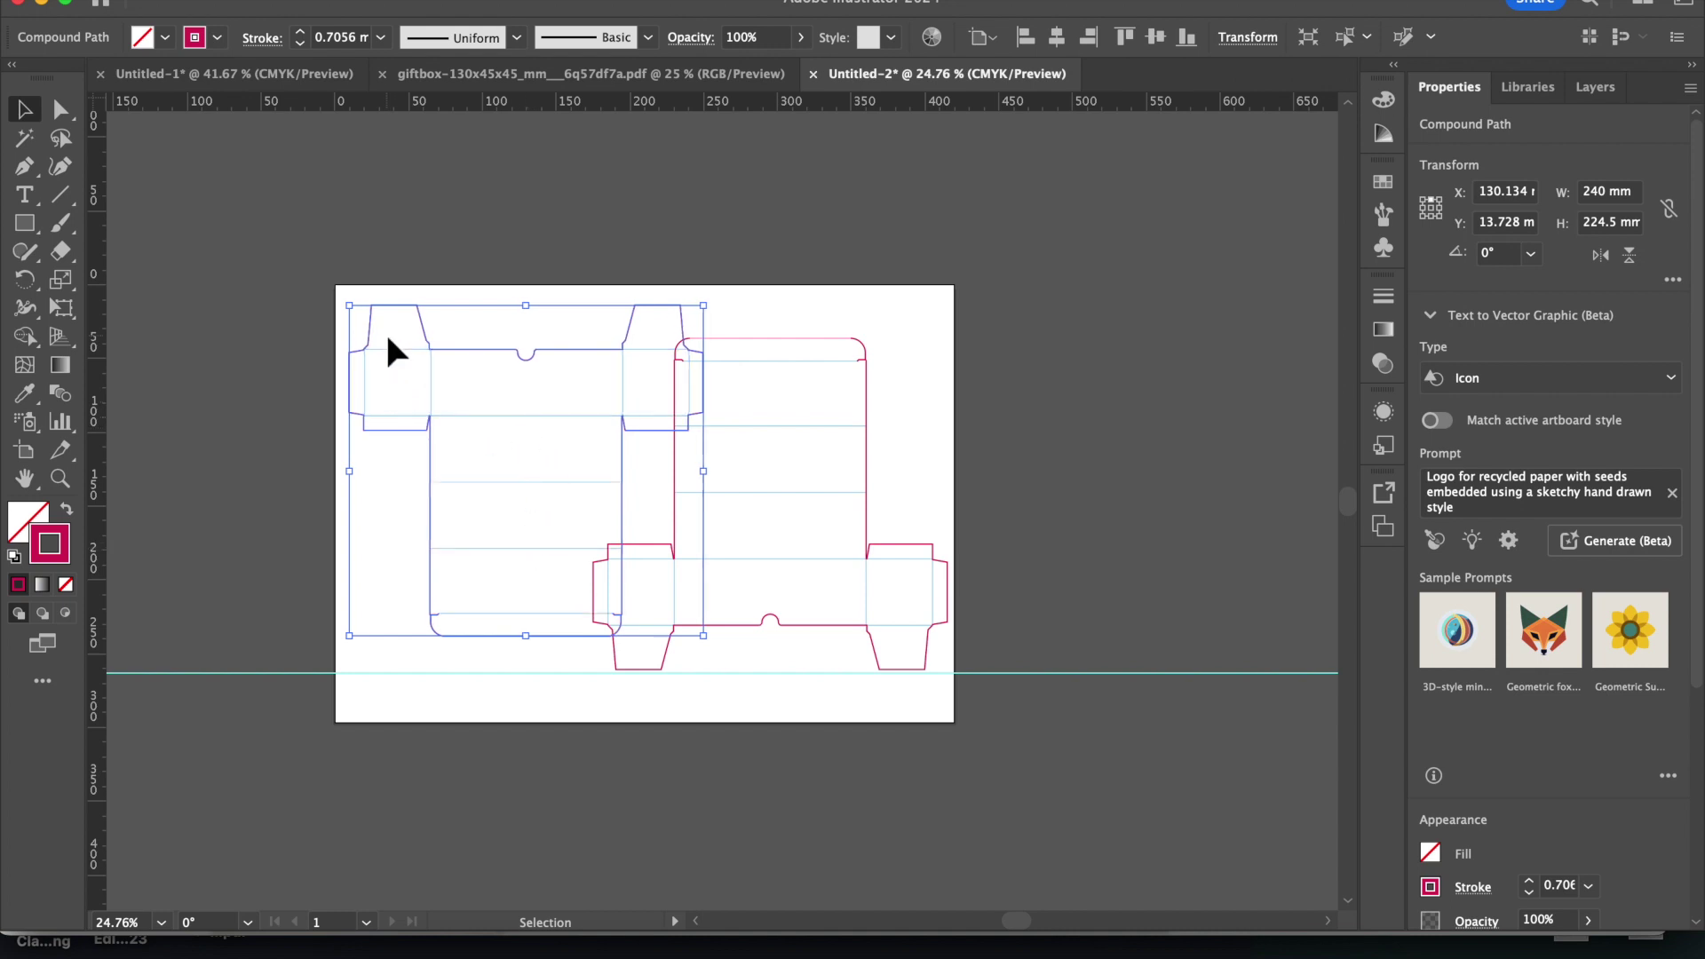
click(957, 358)
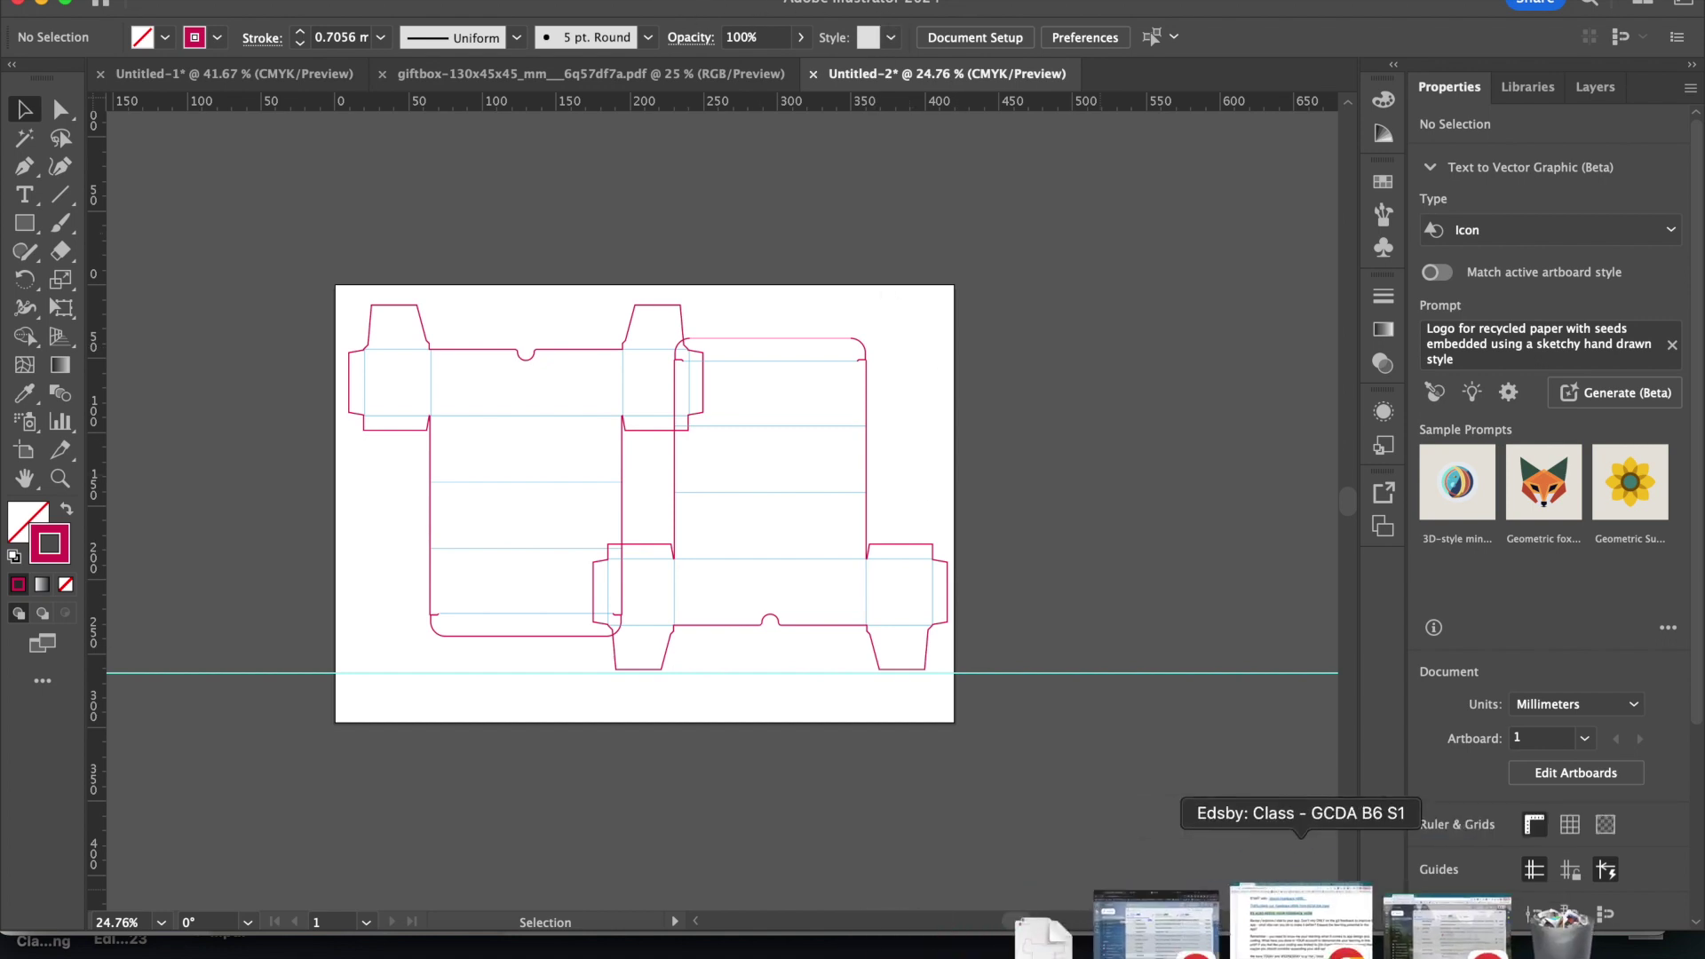
Step: Bring the Templatemaker browser forward, close the download-started notice, and return to the Length field
drag(1230, 15, 1237, 137)
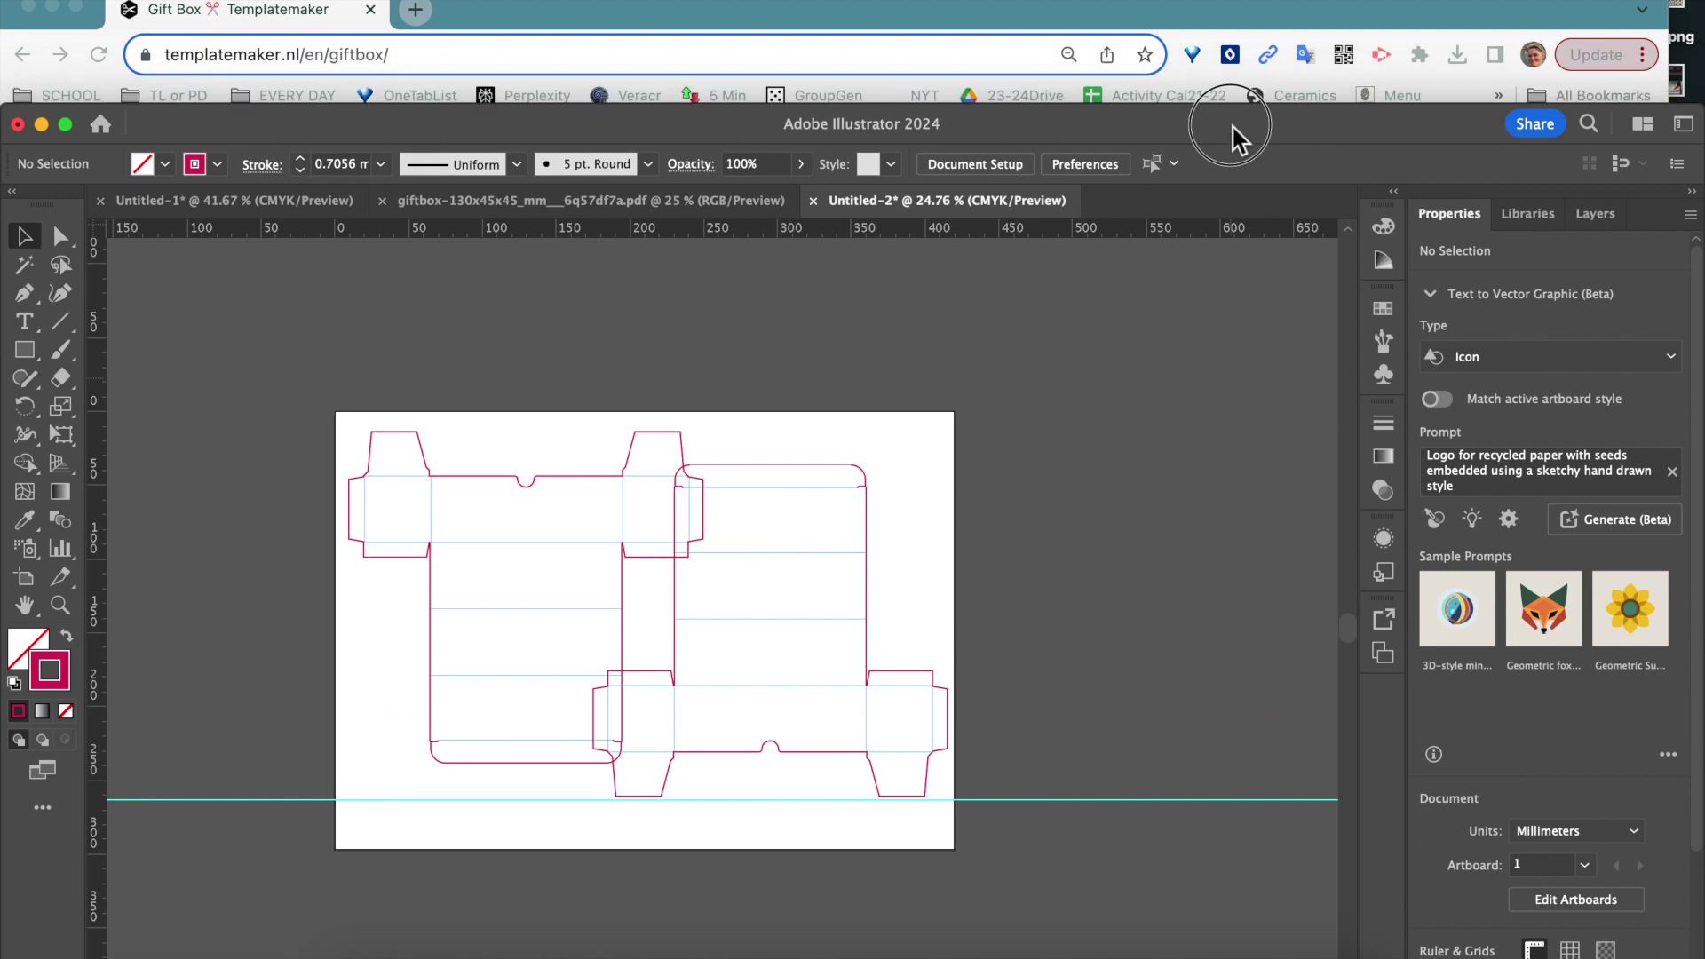
click(1174, 15)
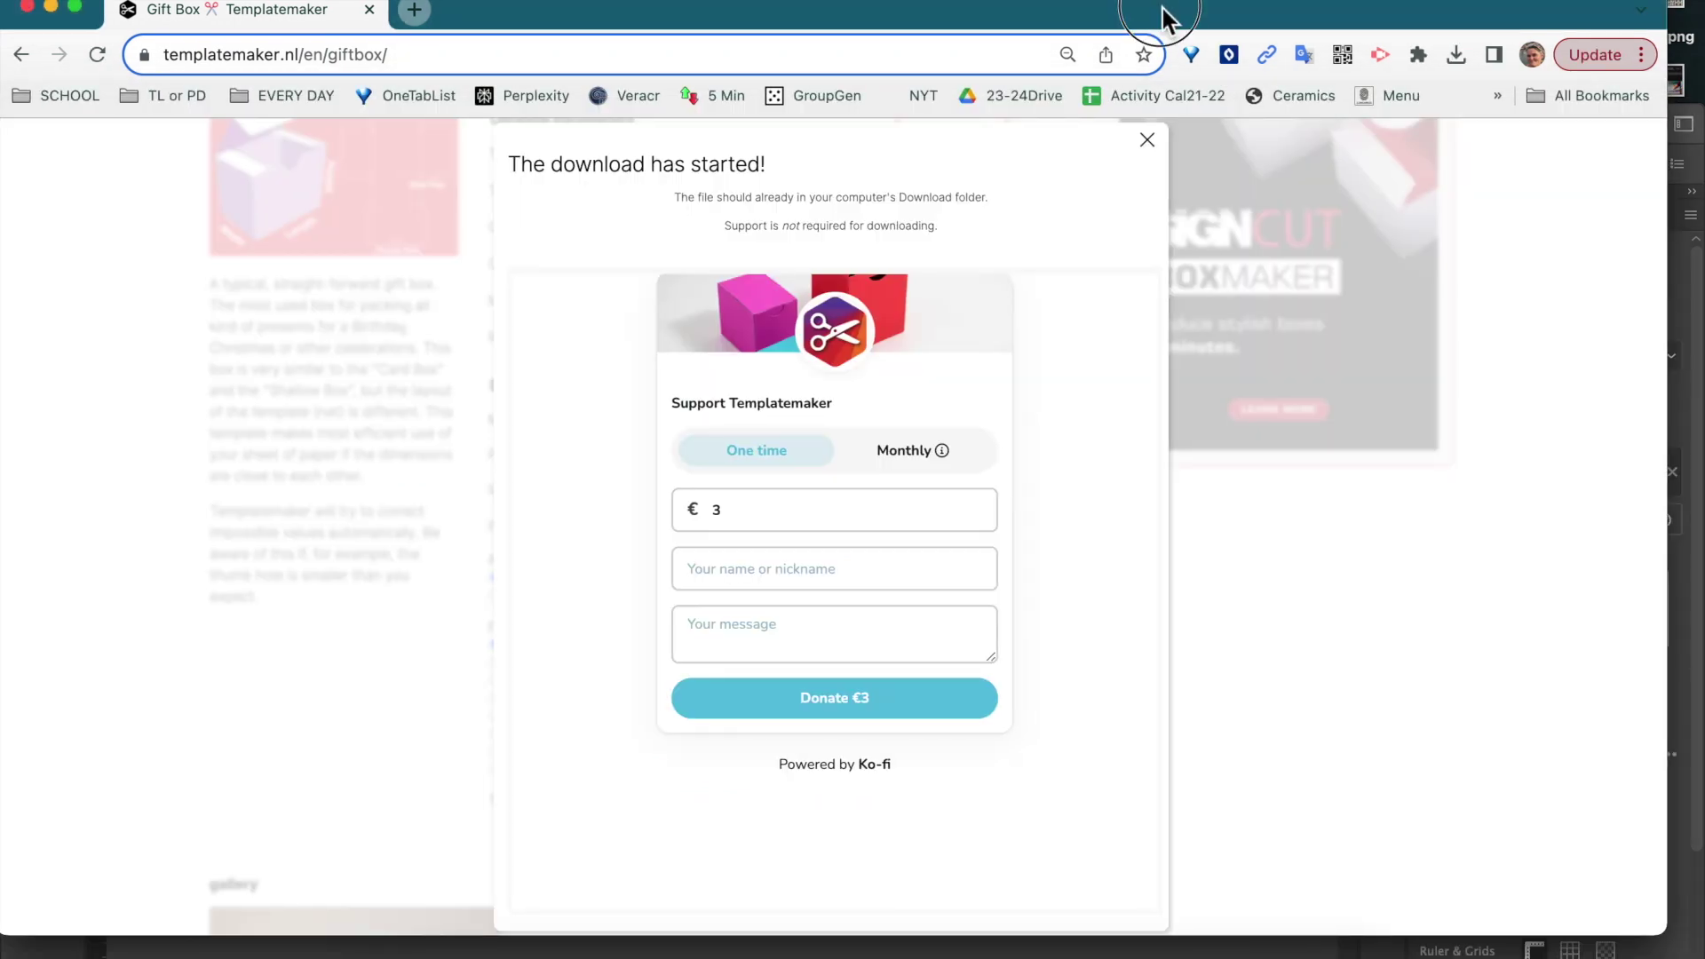
click(1146, 142)
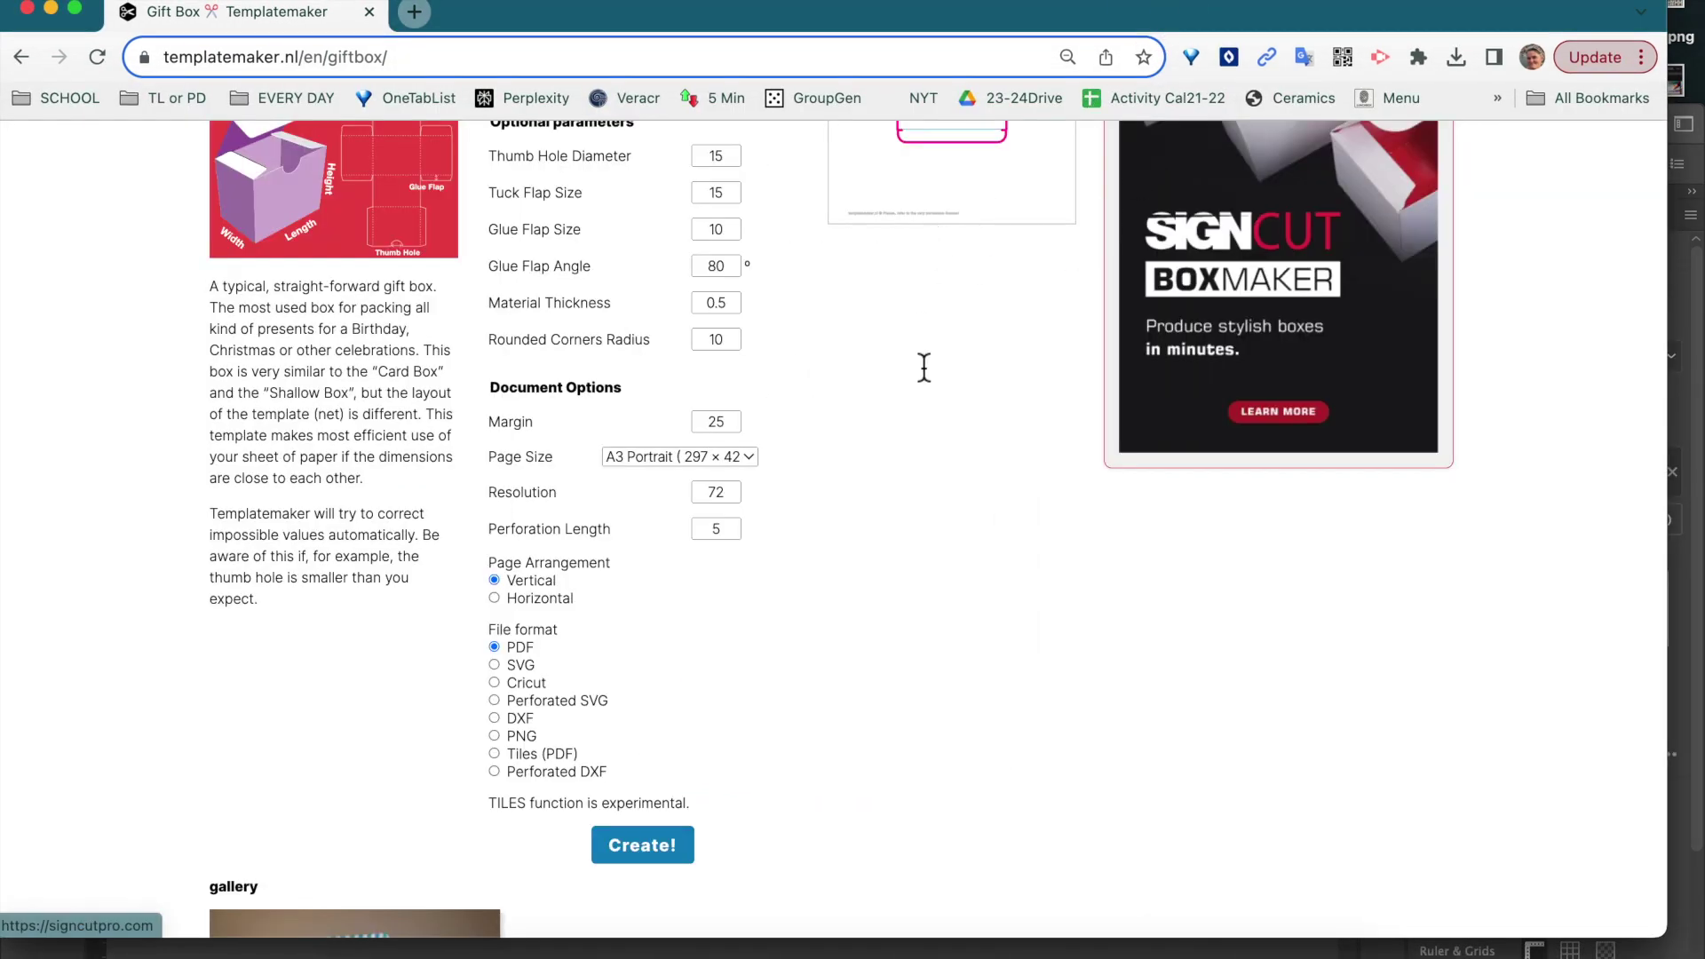
scroll(923, 367, up, 3)
drag(919, 18, 936, 654)
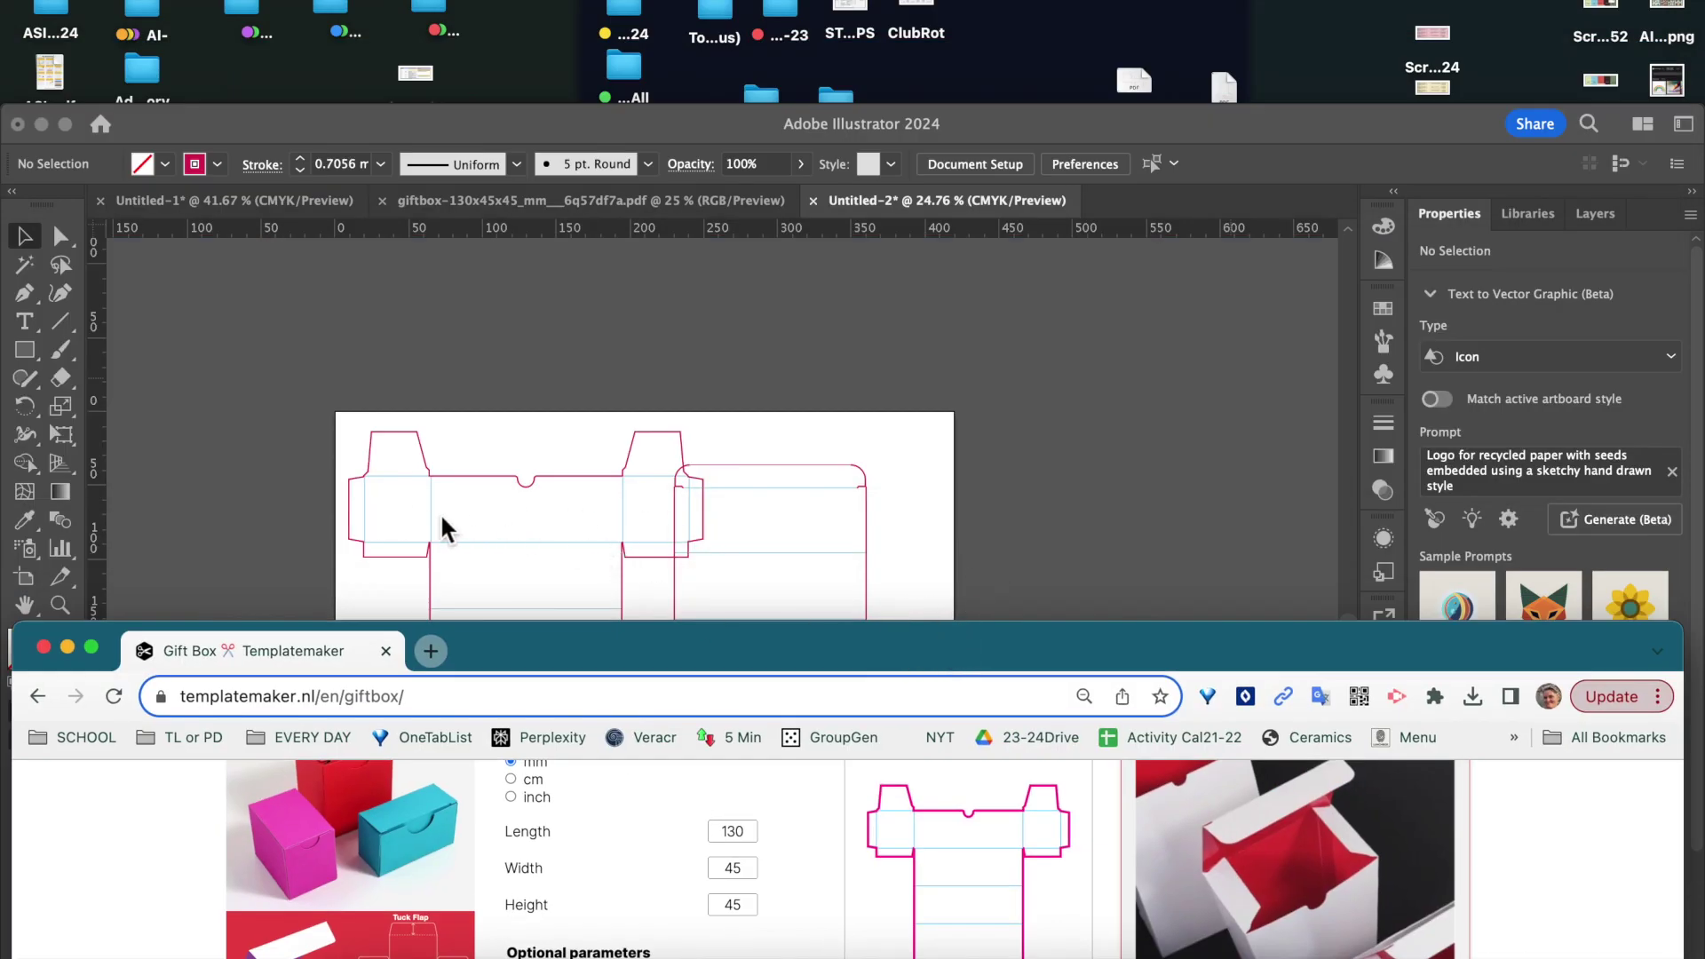
click(998, 655)
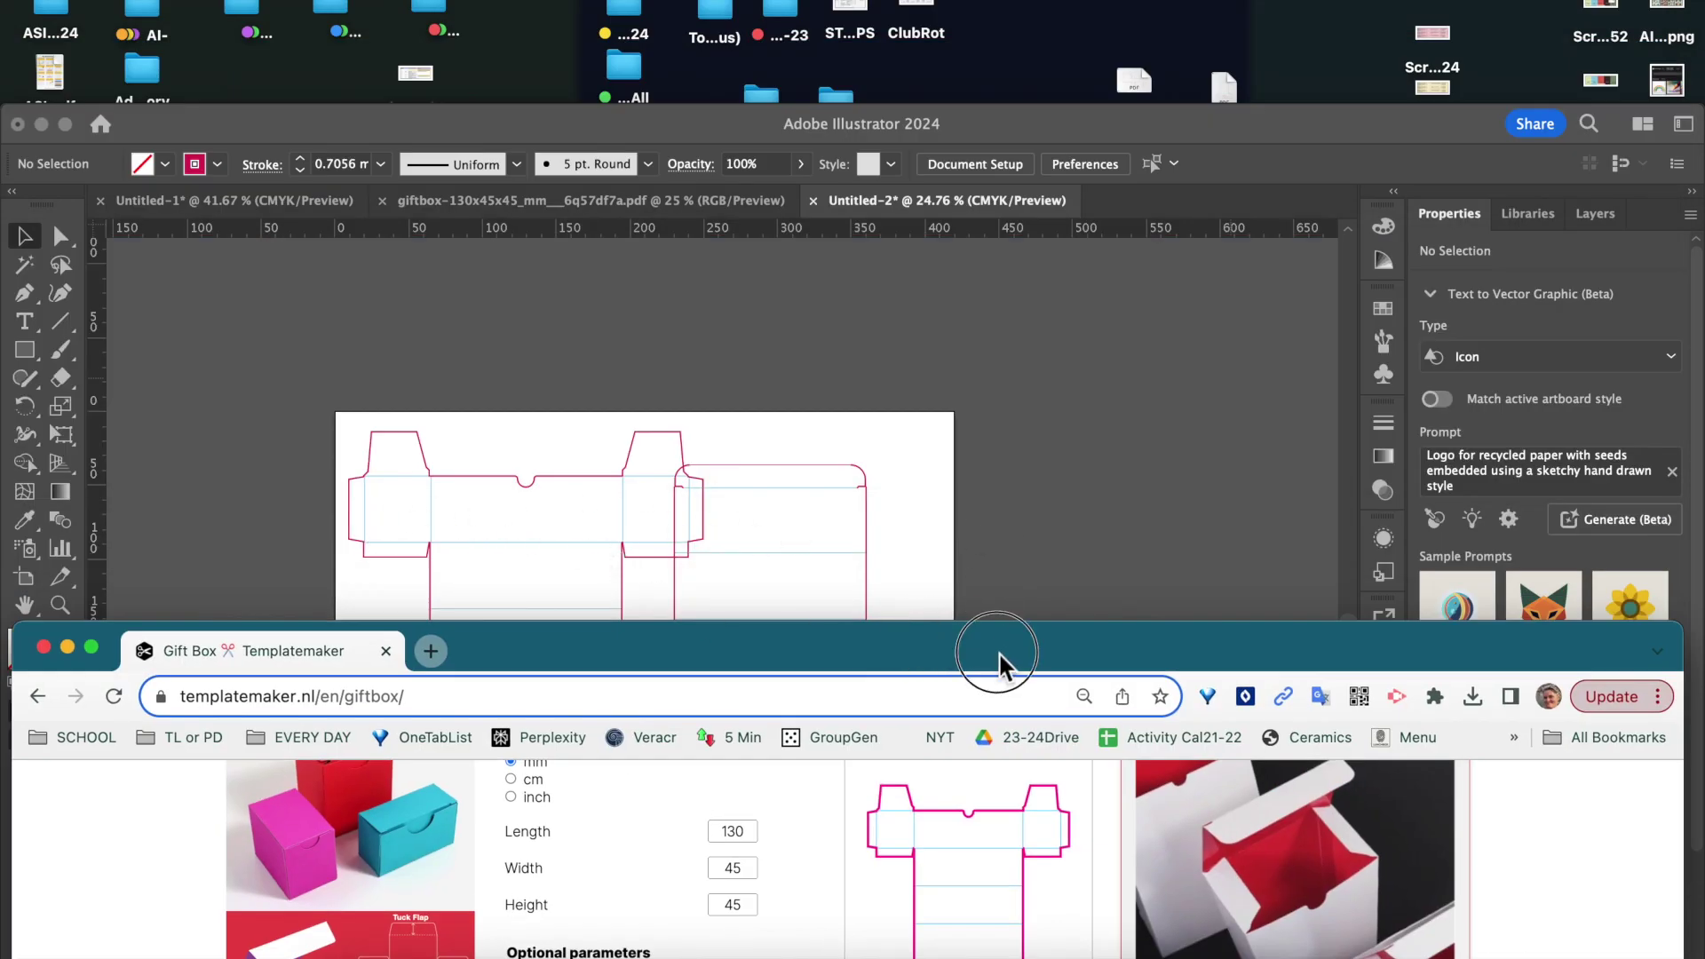
drag(997, 655, 956, 41)
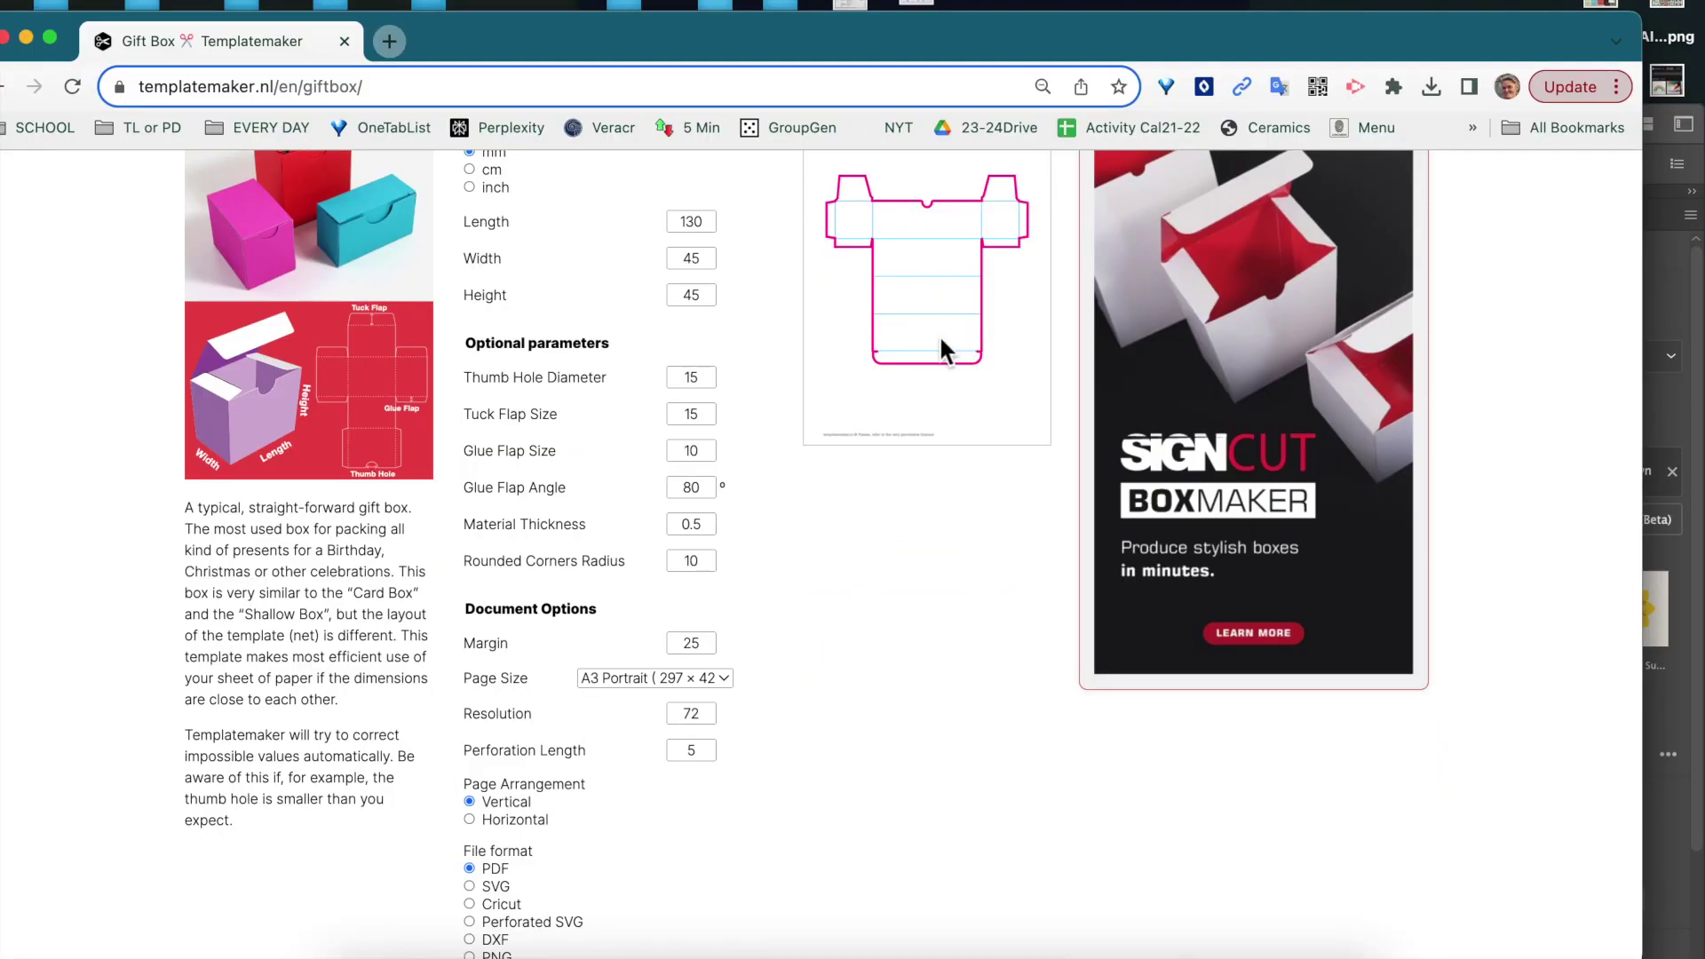
click(695, 228)
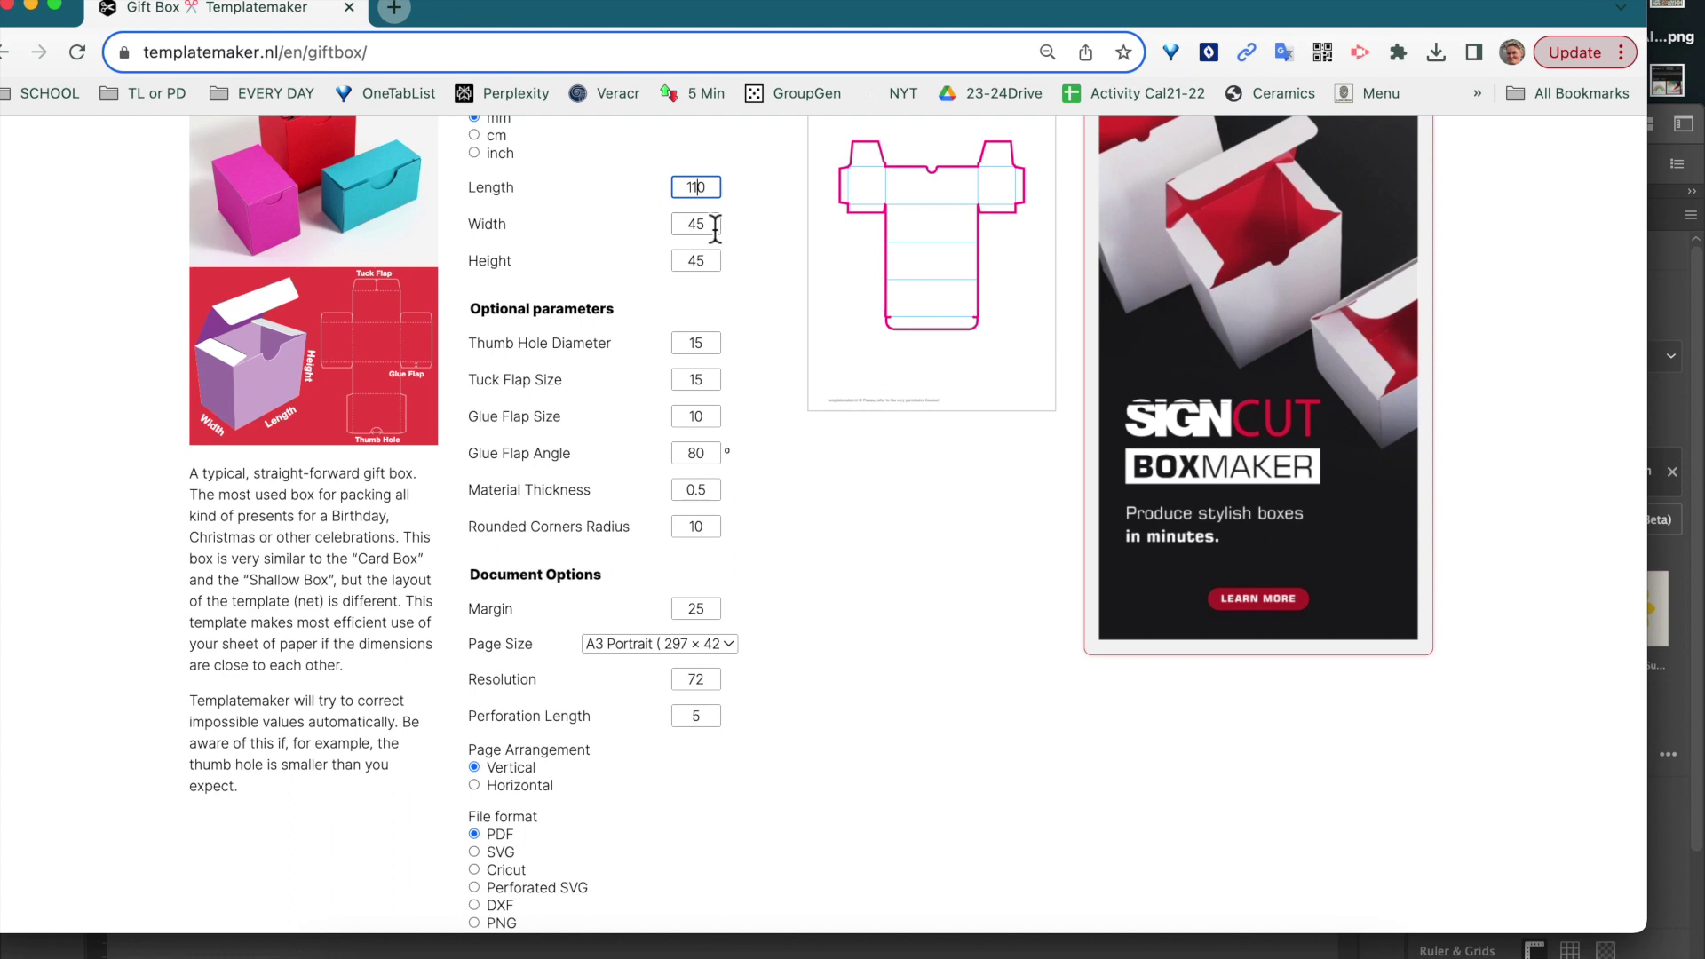
Step: Set the box width and height to 40 mm alongside the 110 mm length
double_click(683, 263)
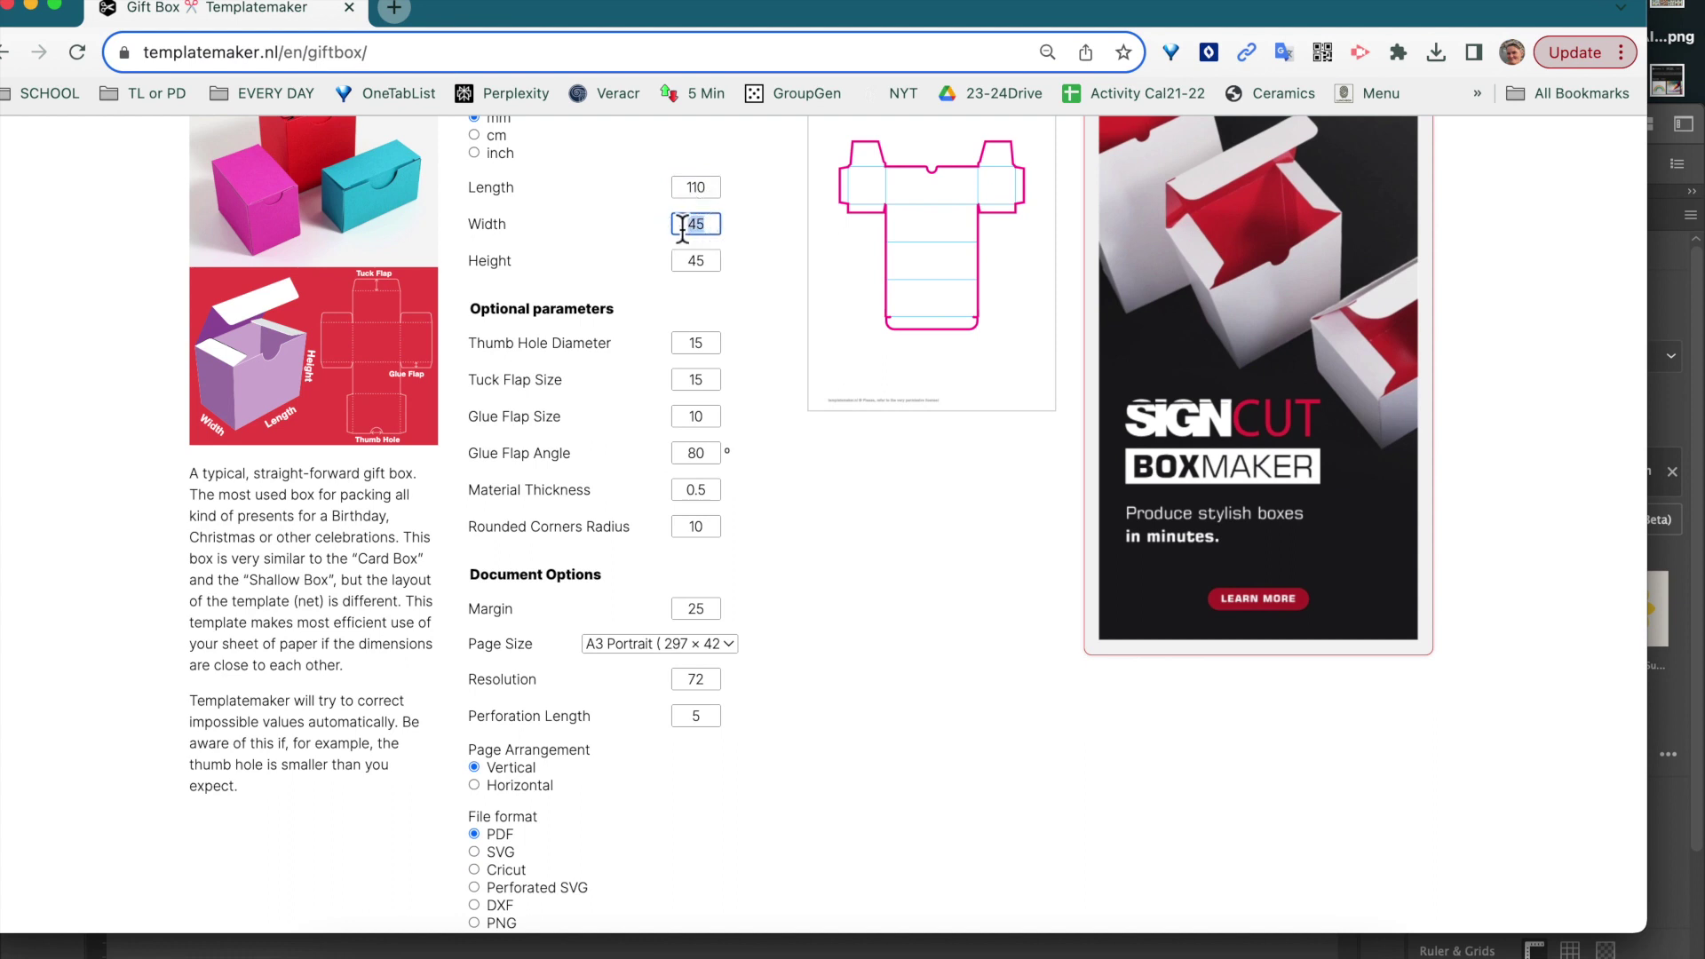
key(Tab)
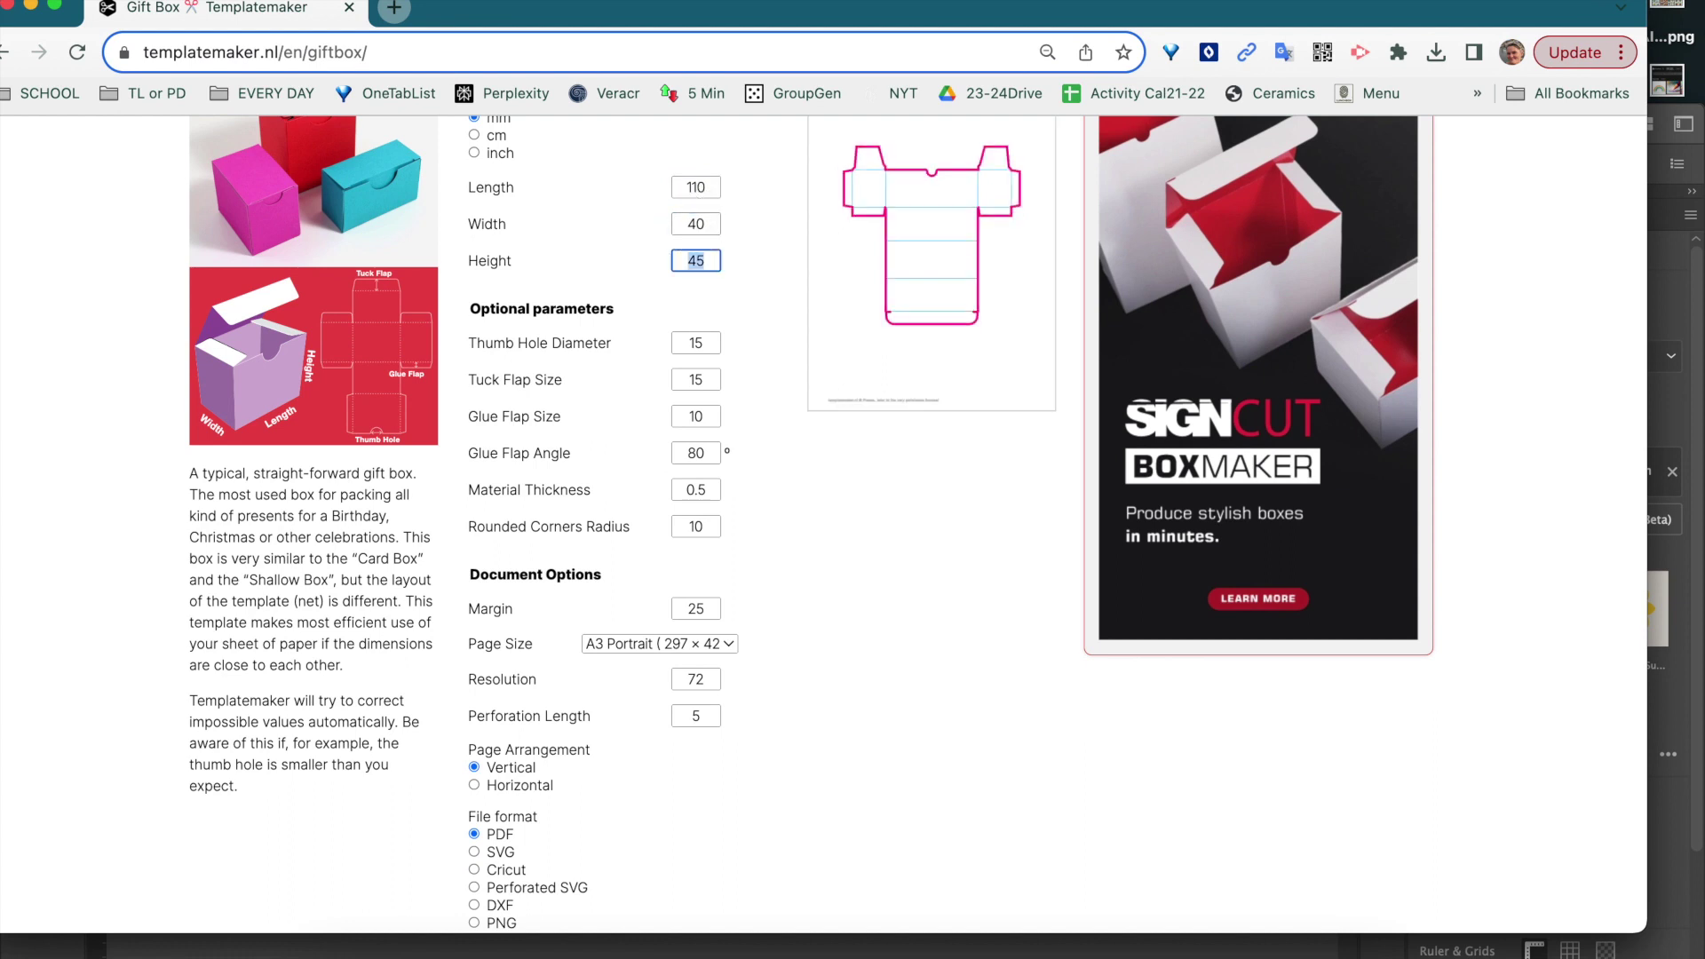
click(916, 543)
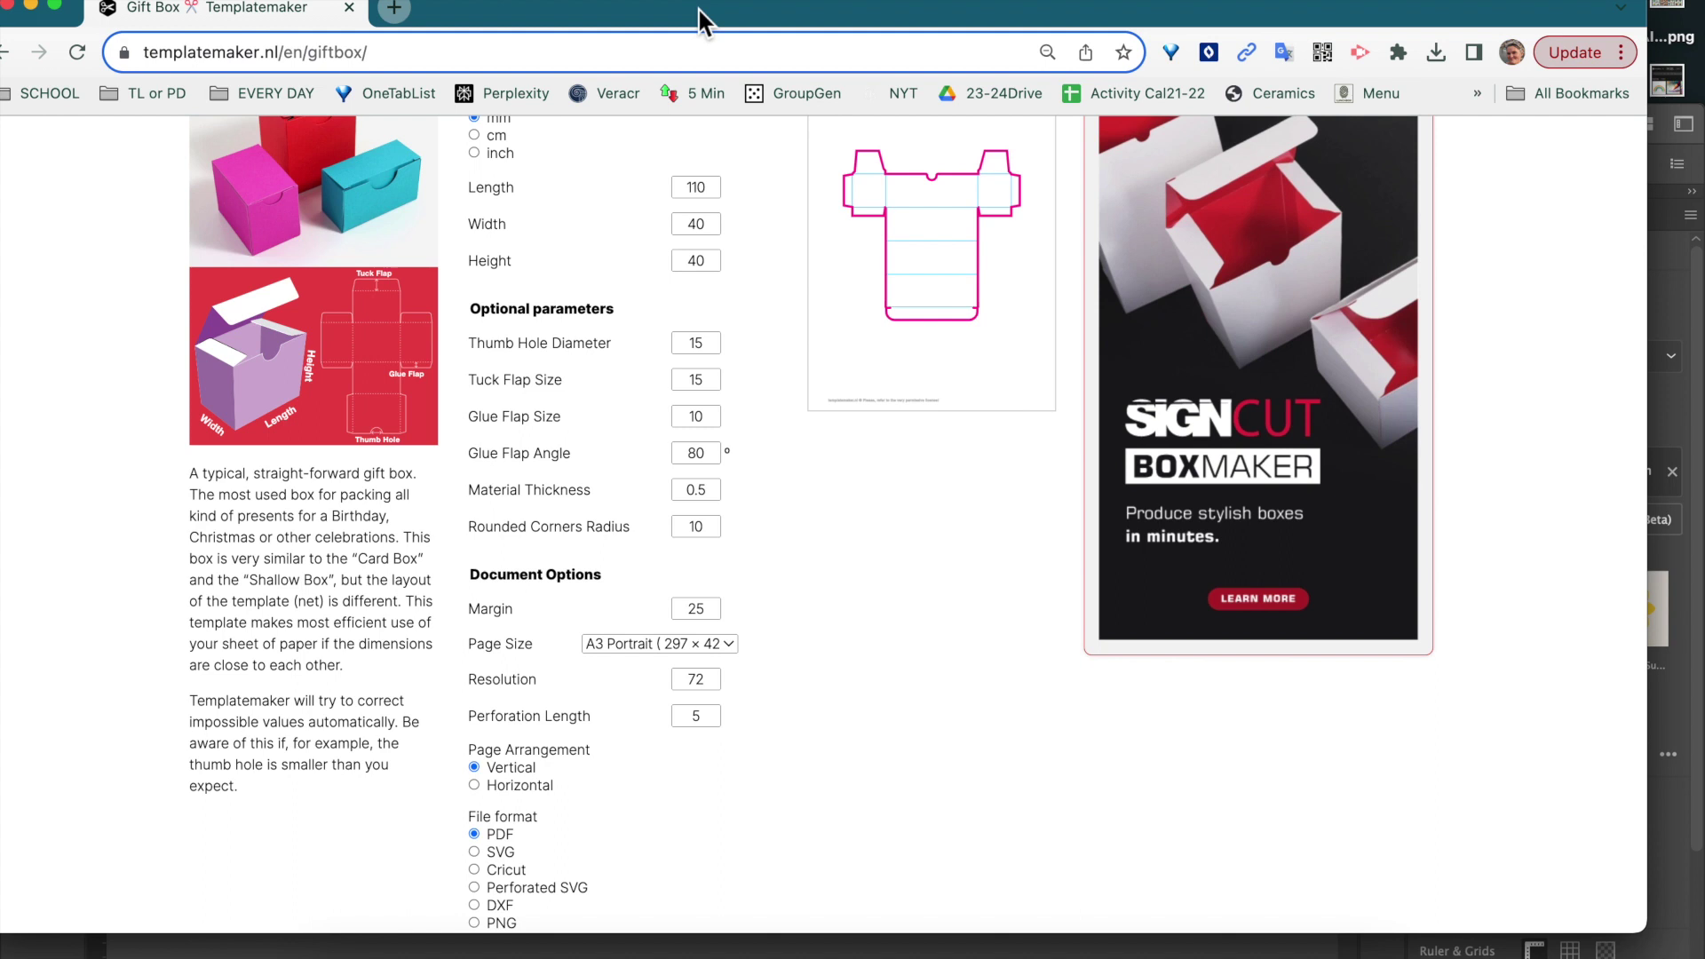
scroll(684, 419, up, 2)
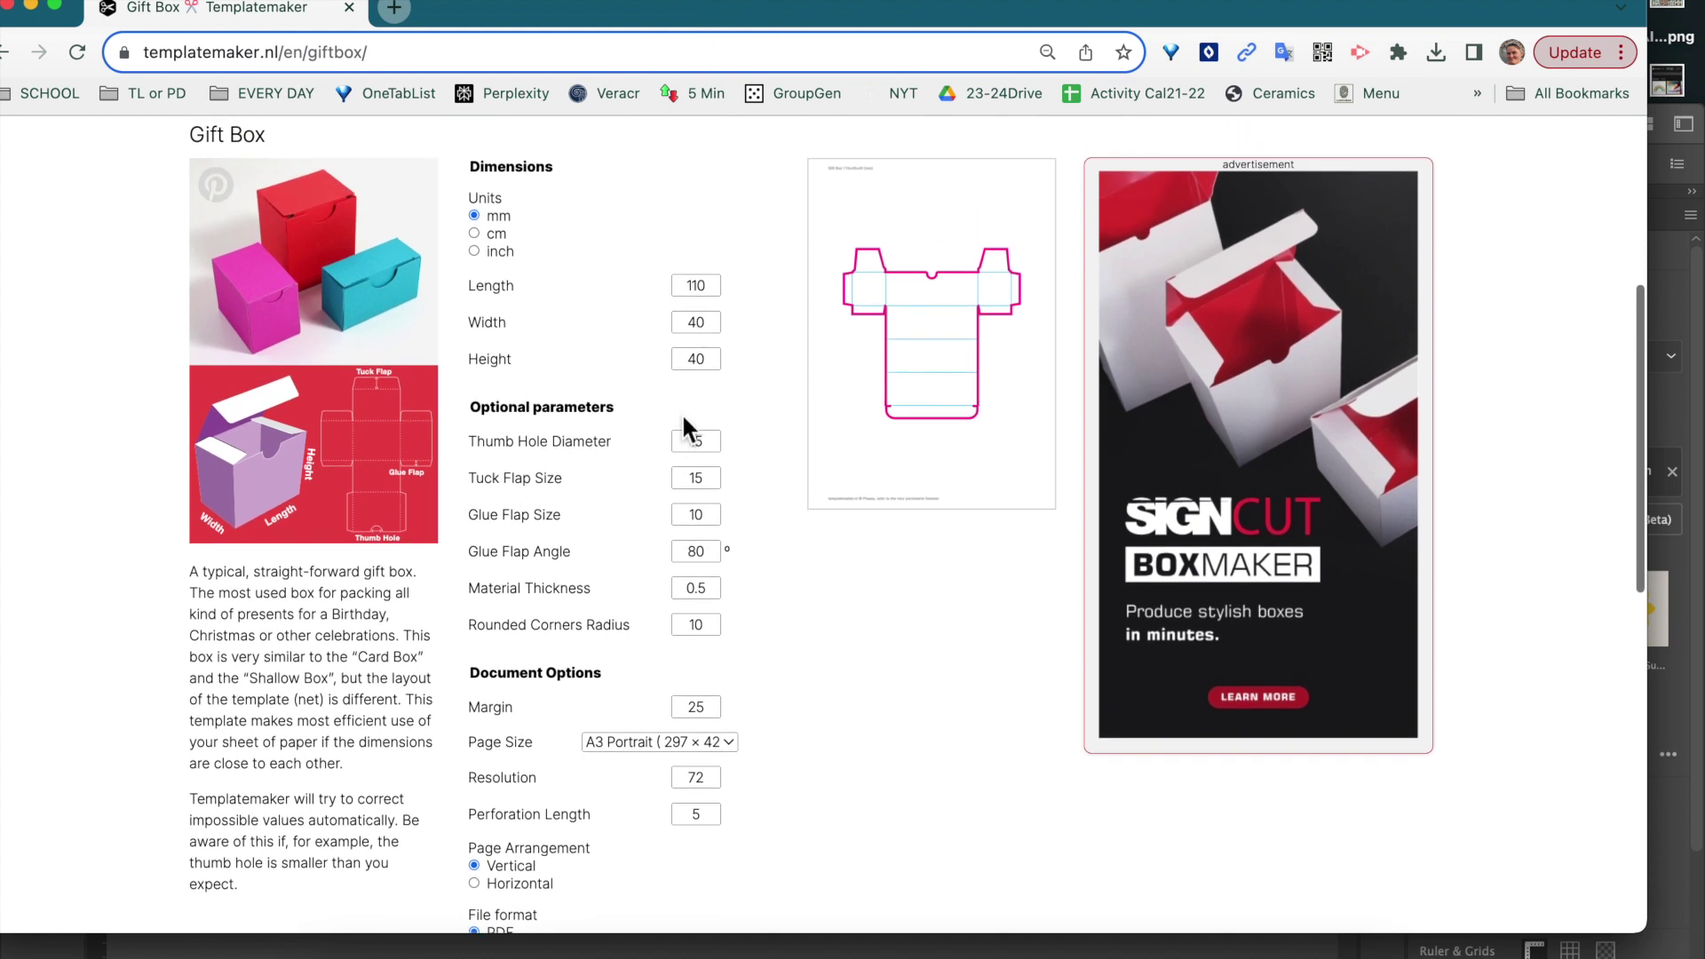
Step: Take a region screenshot of the 110 × 40 × 40 mm settings and return to Illustrator
key(super+shift+4)
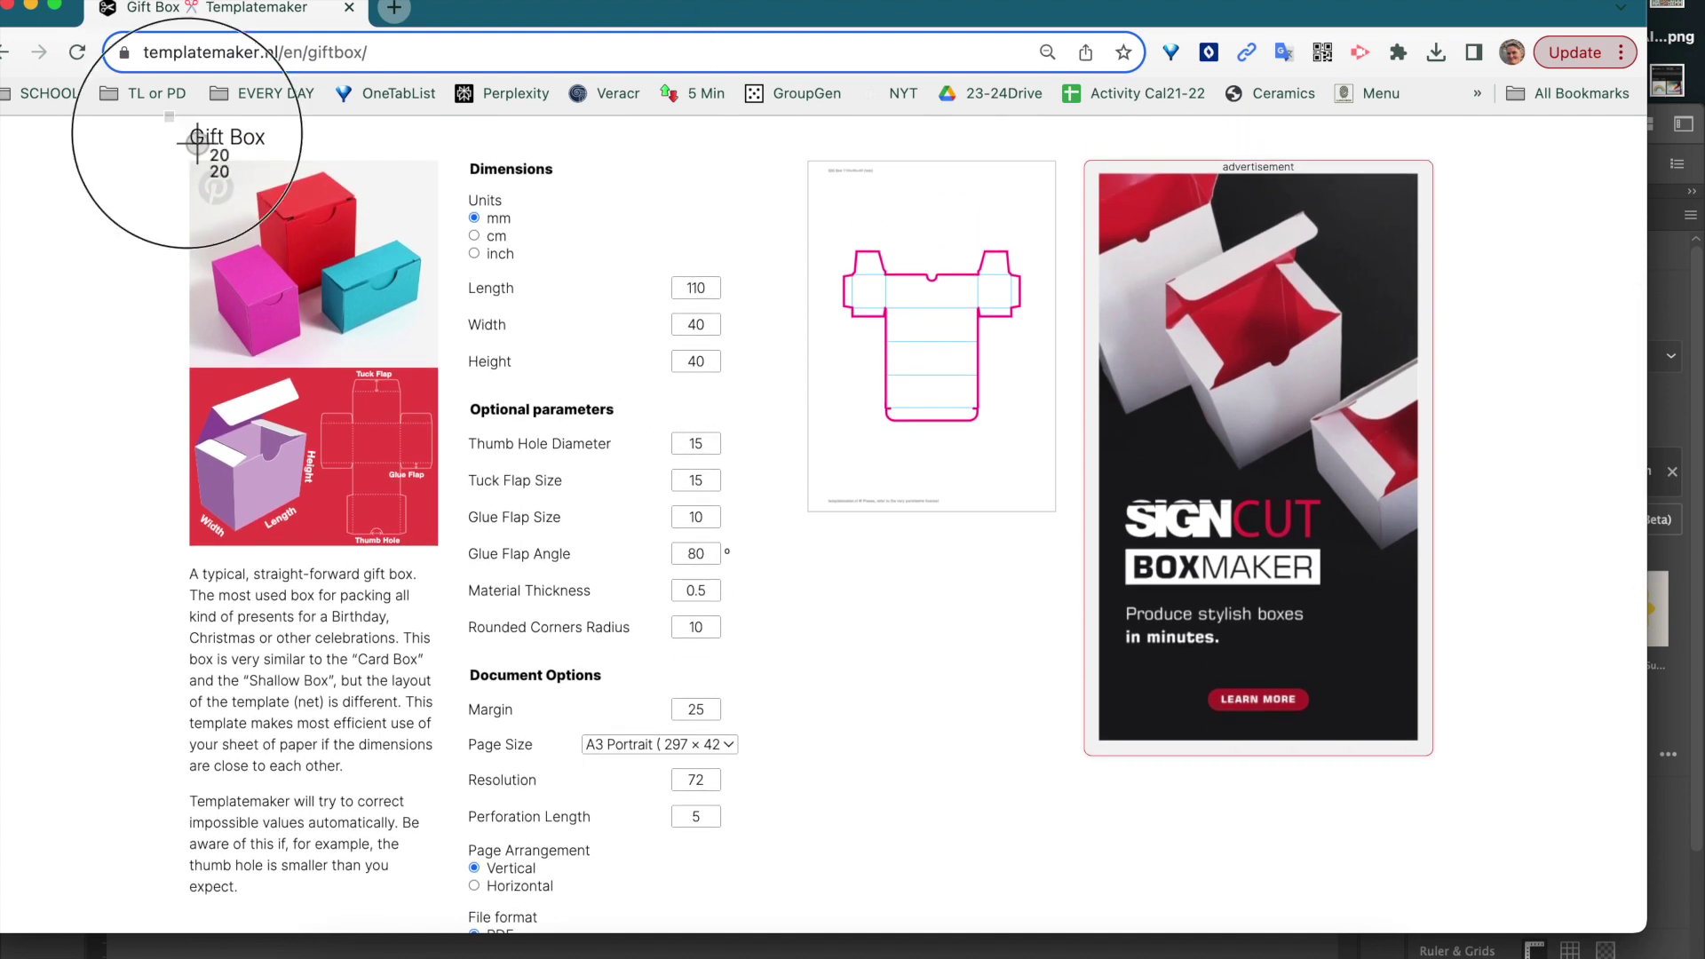
drag(165, 116, 1074, 915)
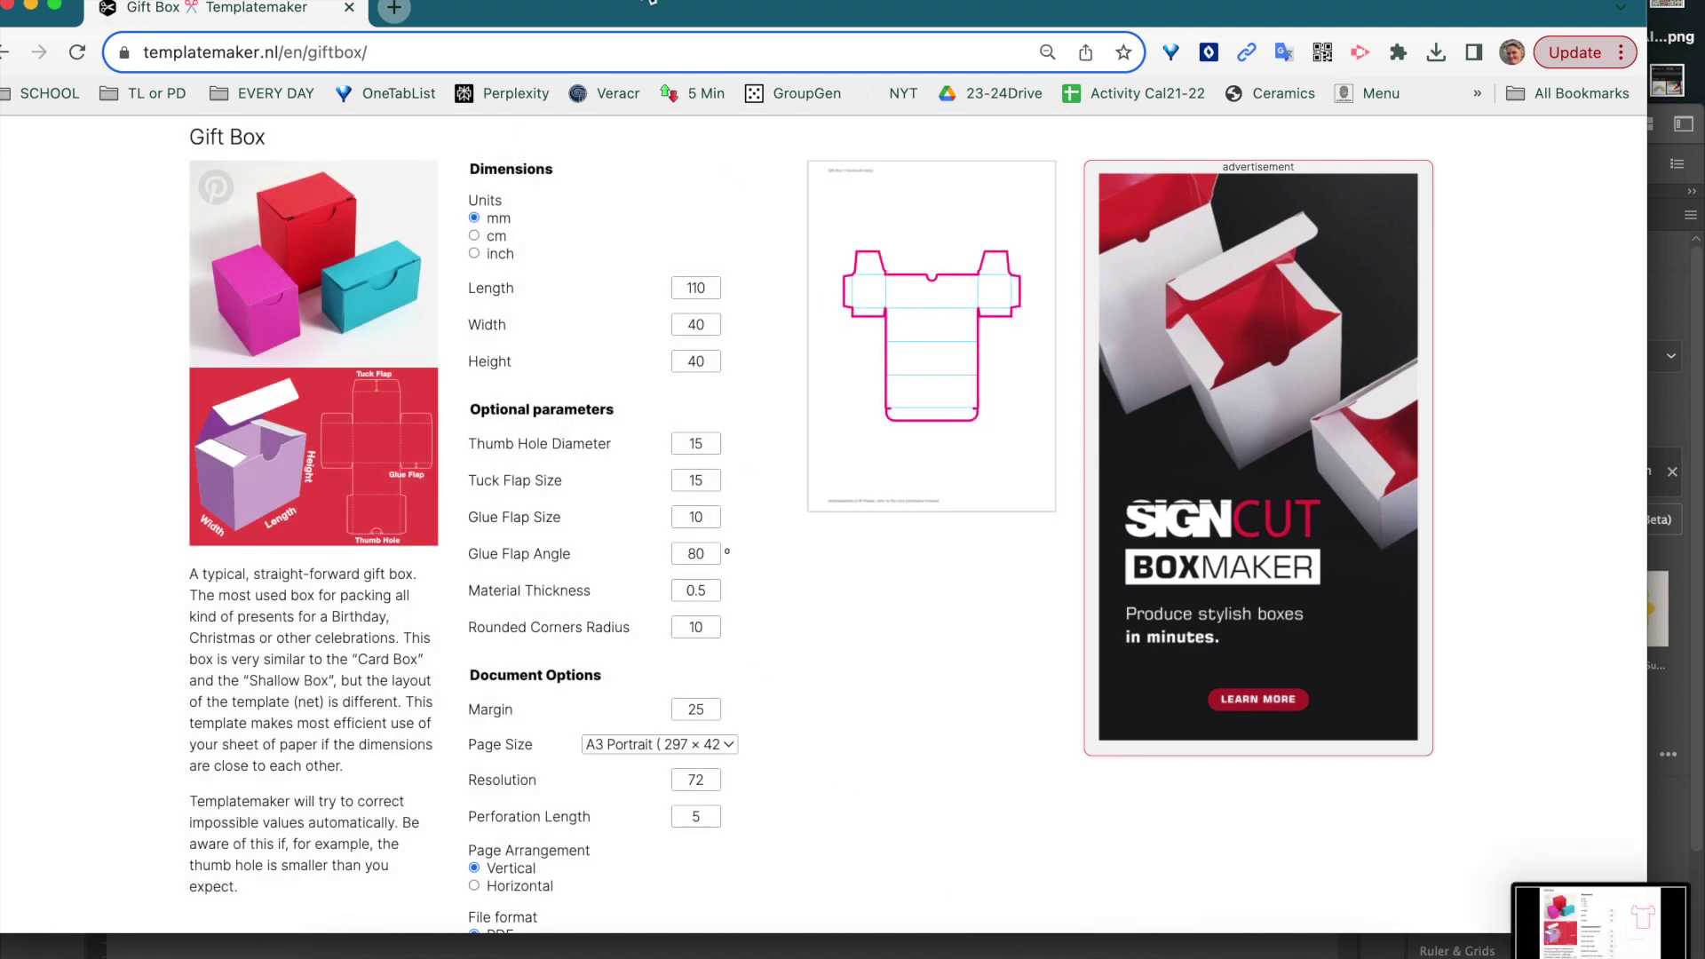
mouse_move(647, 15)
mouse_down()
mouse_move(589, 152)
mouse_move(648, 4)
mouse_up()
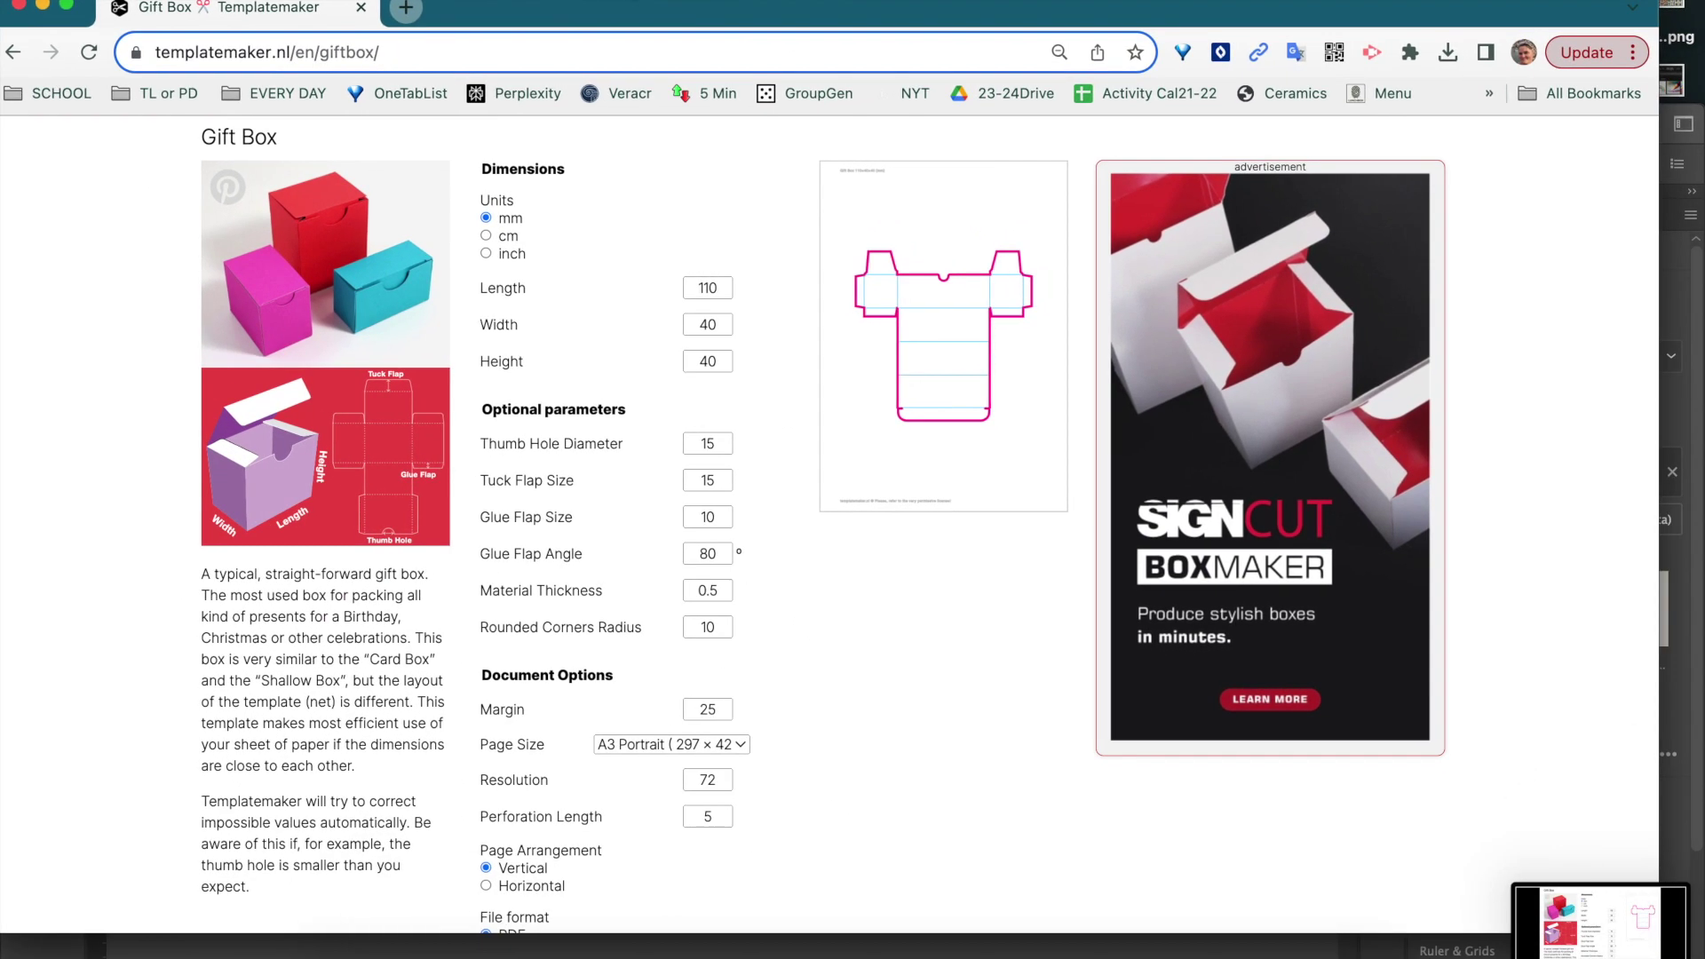
click(1678, 266)
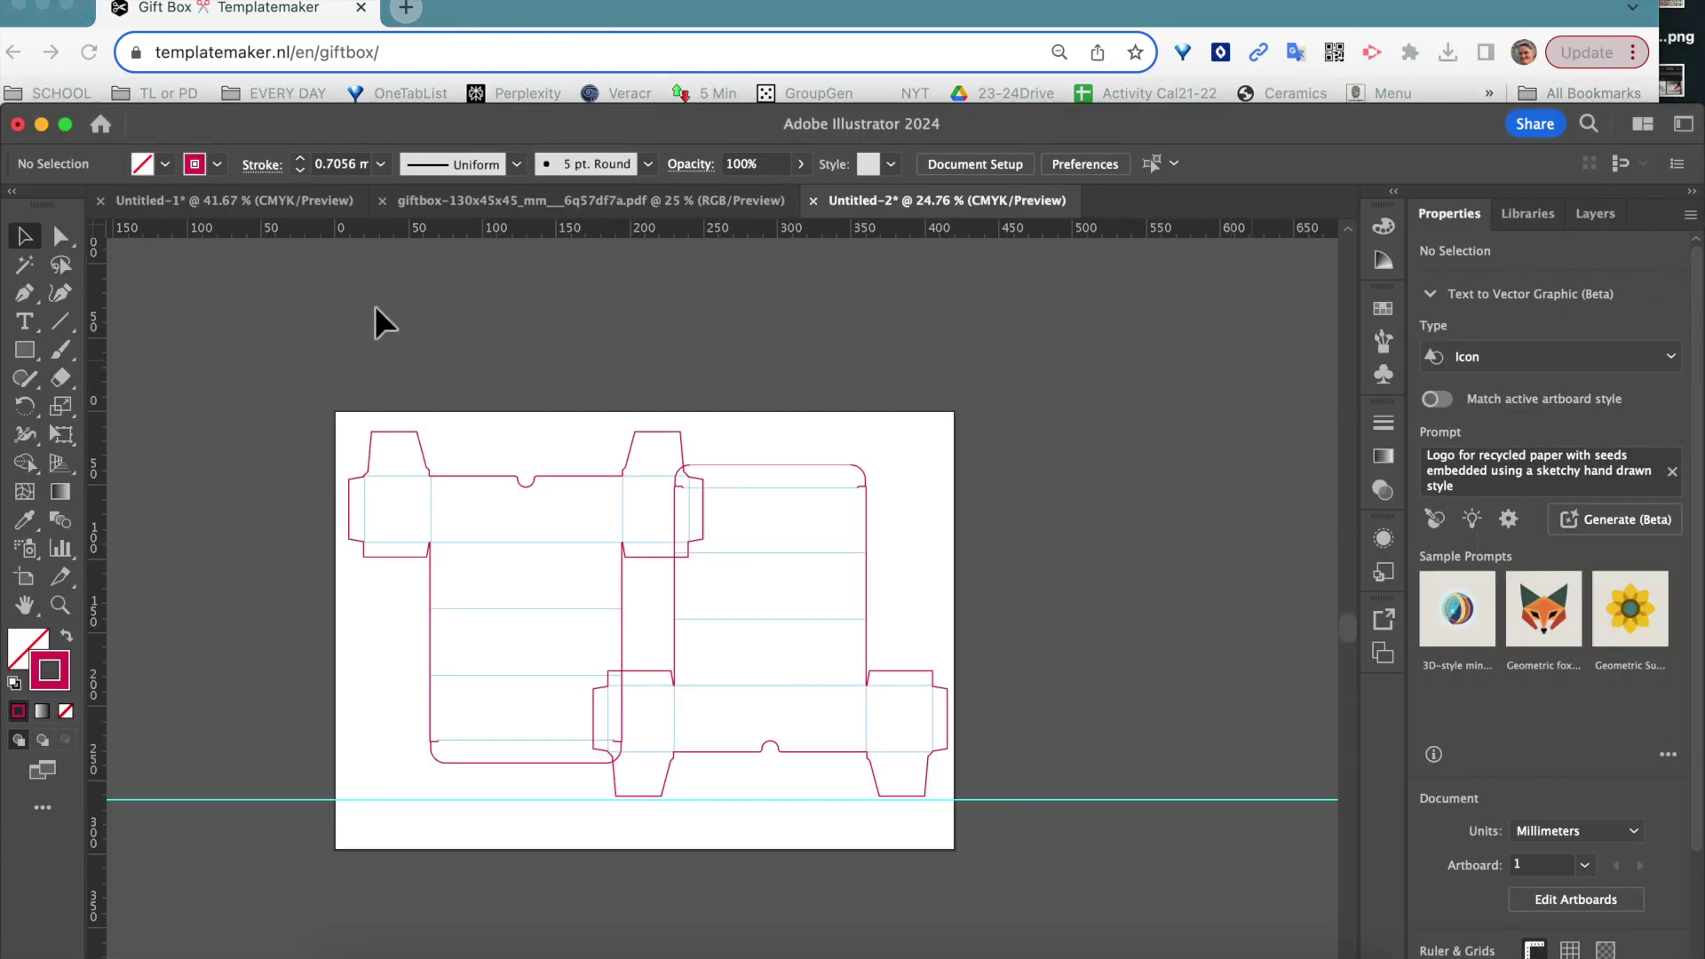
Step: Delete the right and left gift-box dielines, then the leftover blue fold lines
click(677, 664)
key(Delete)
click(624, 670)
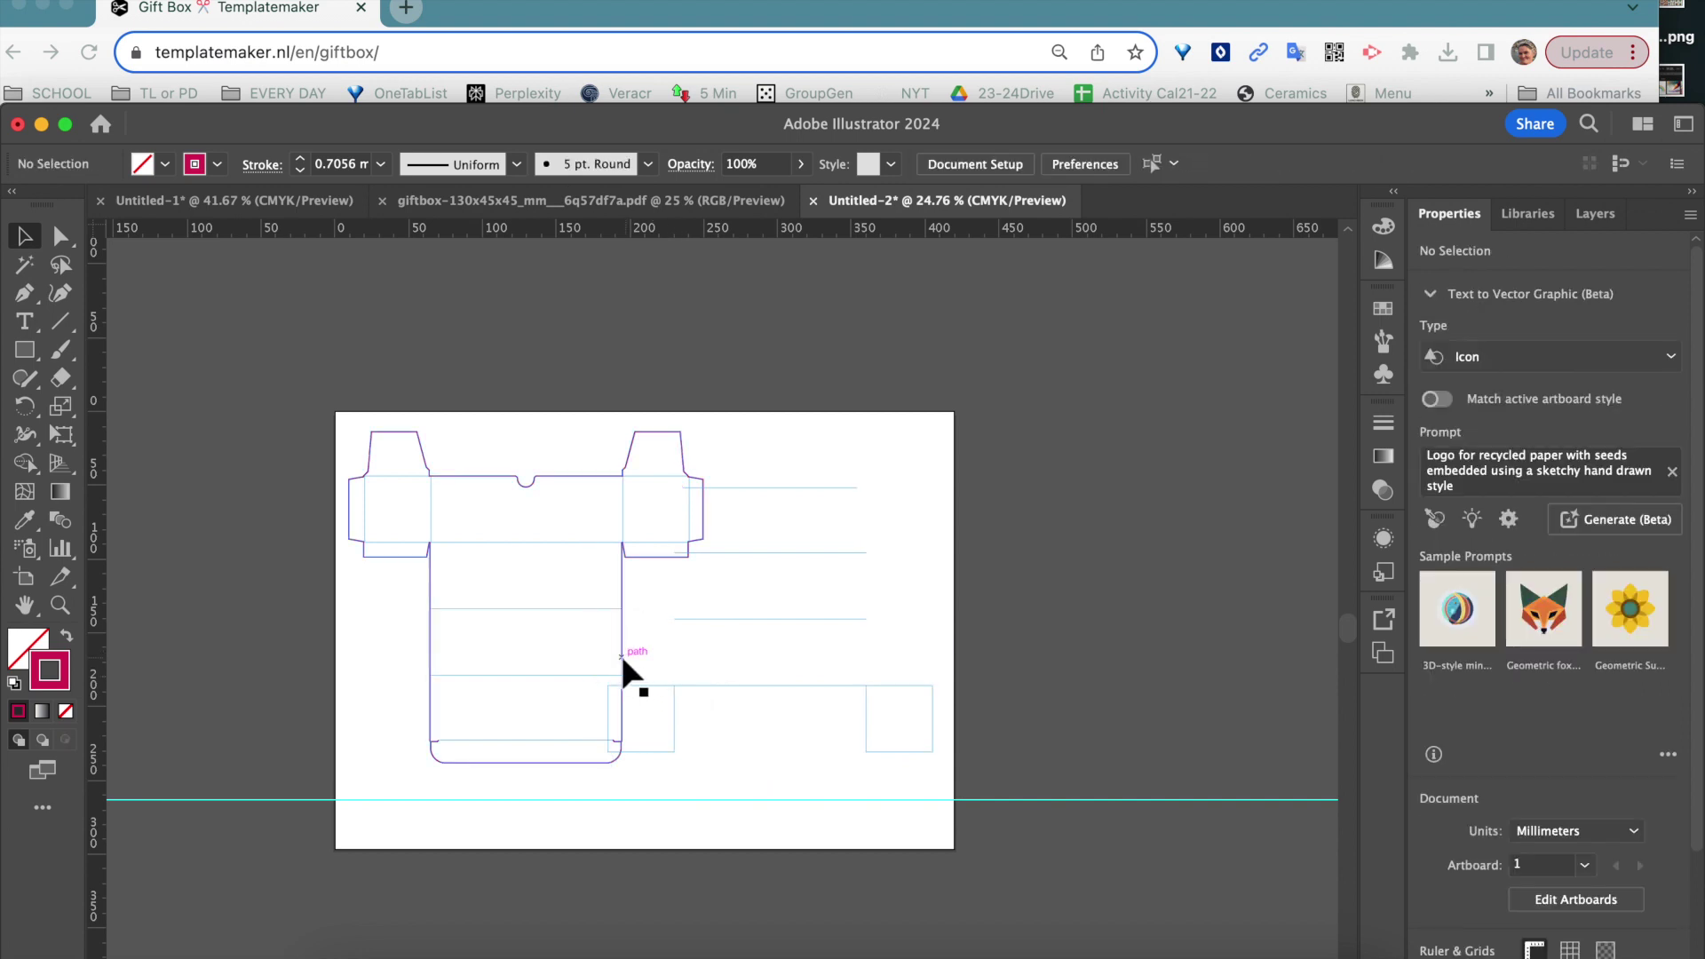
key(Delete)
click(622, 672)
key(Delete)
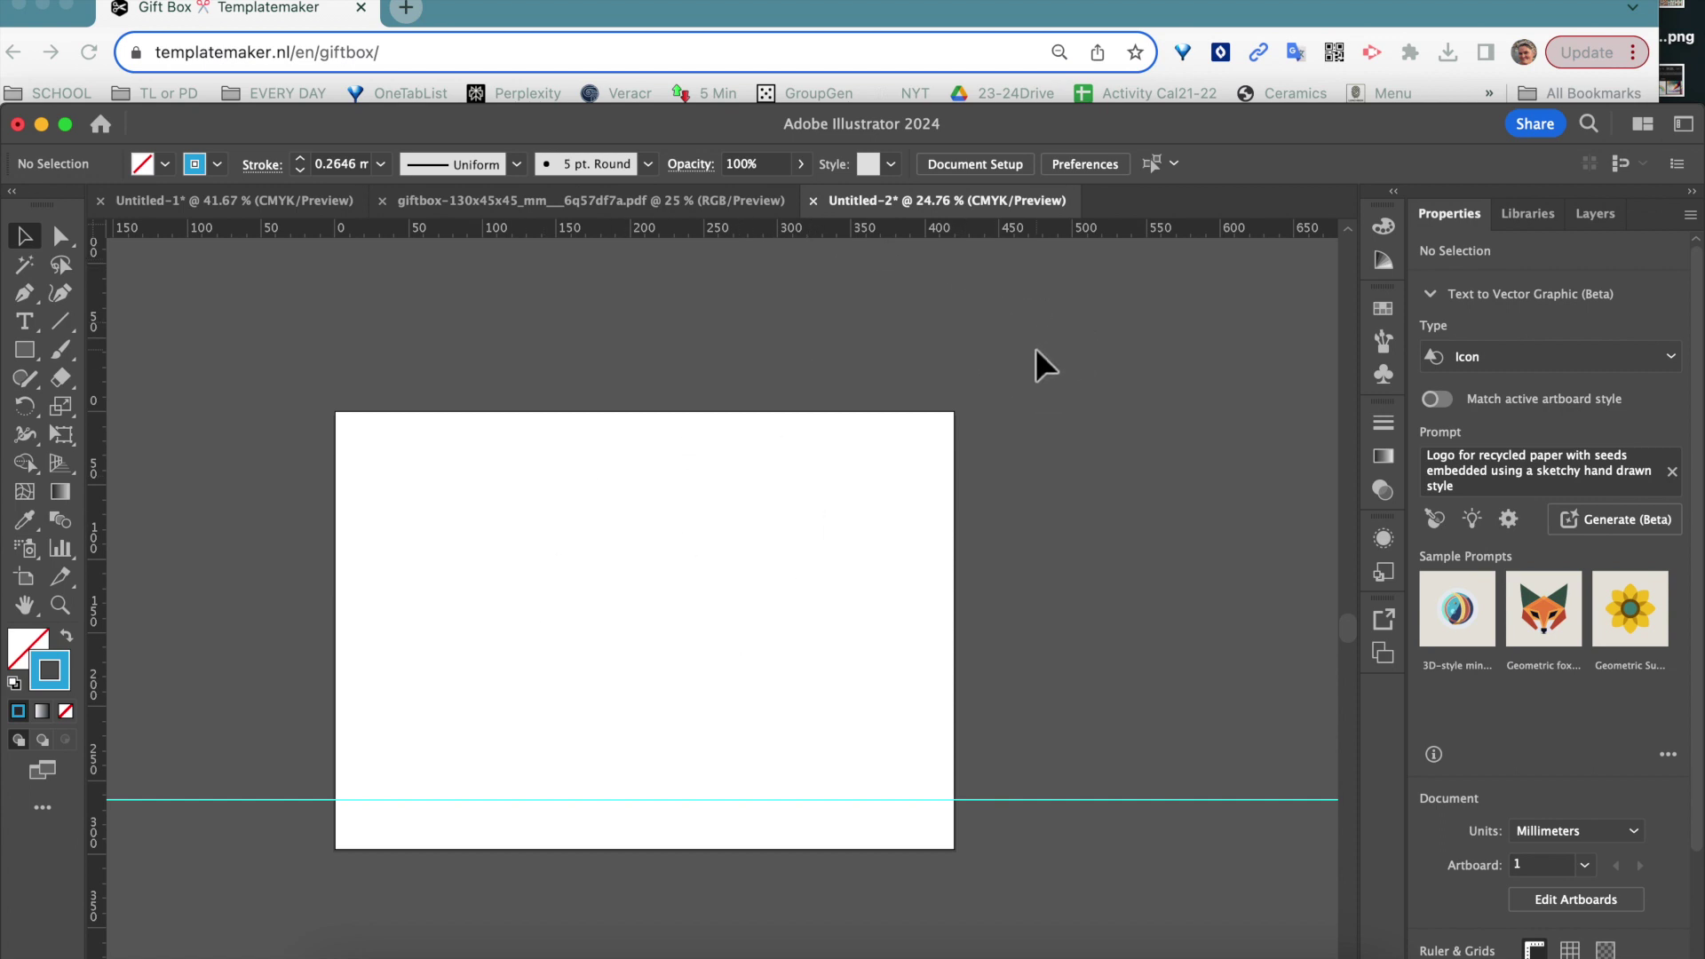
Step: Generate the 110×40×40 gift box template on the Templatemaker page
key(super+o)
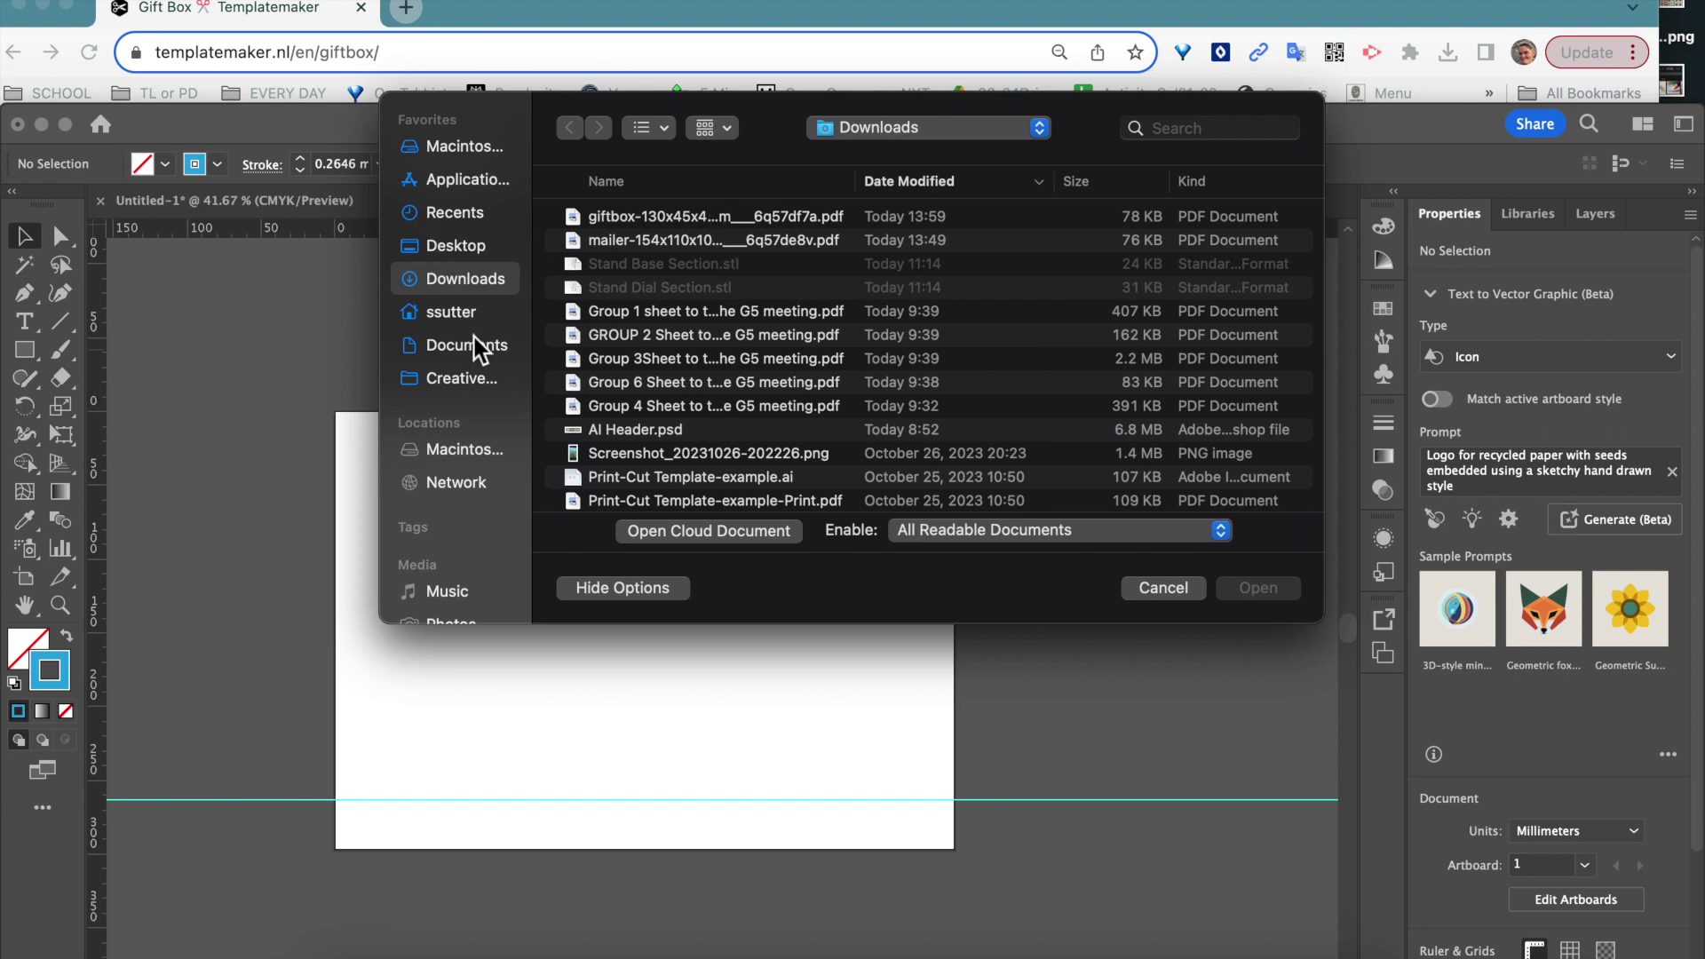
click(892, 89)
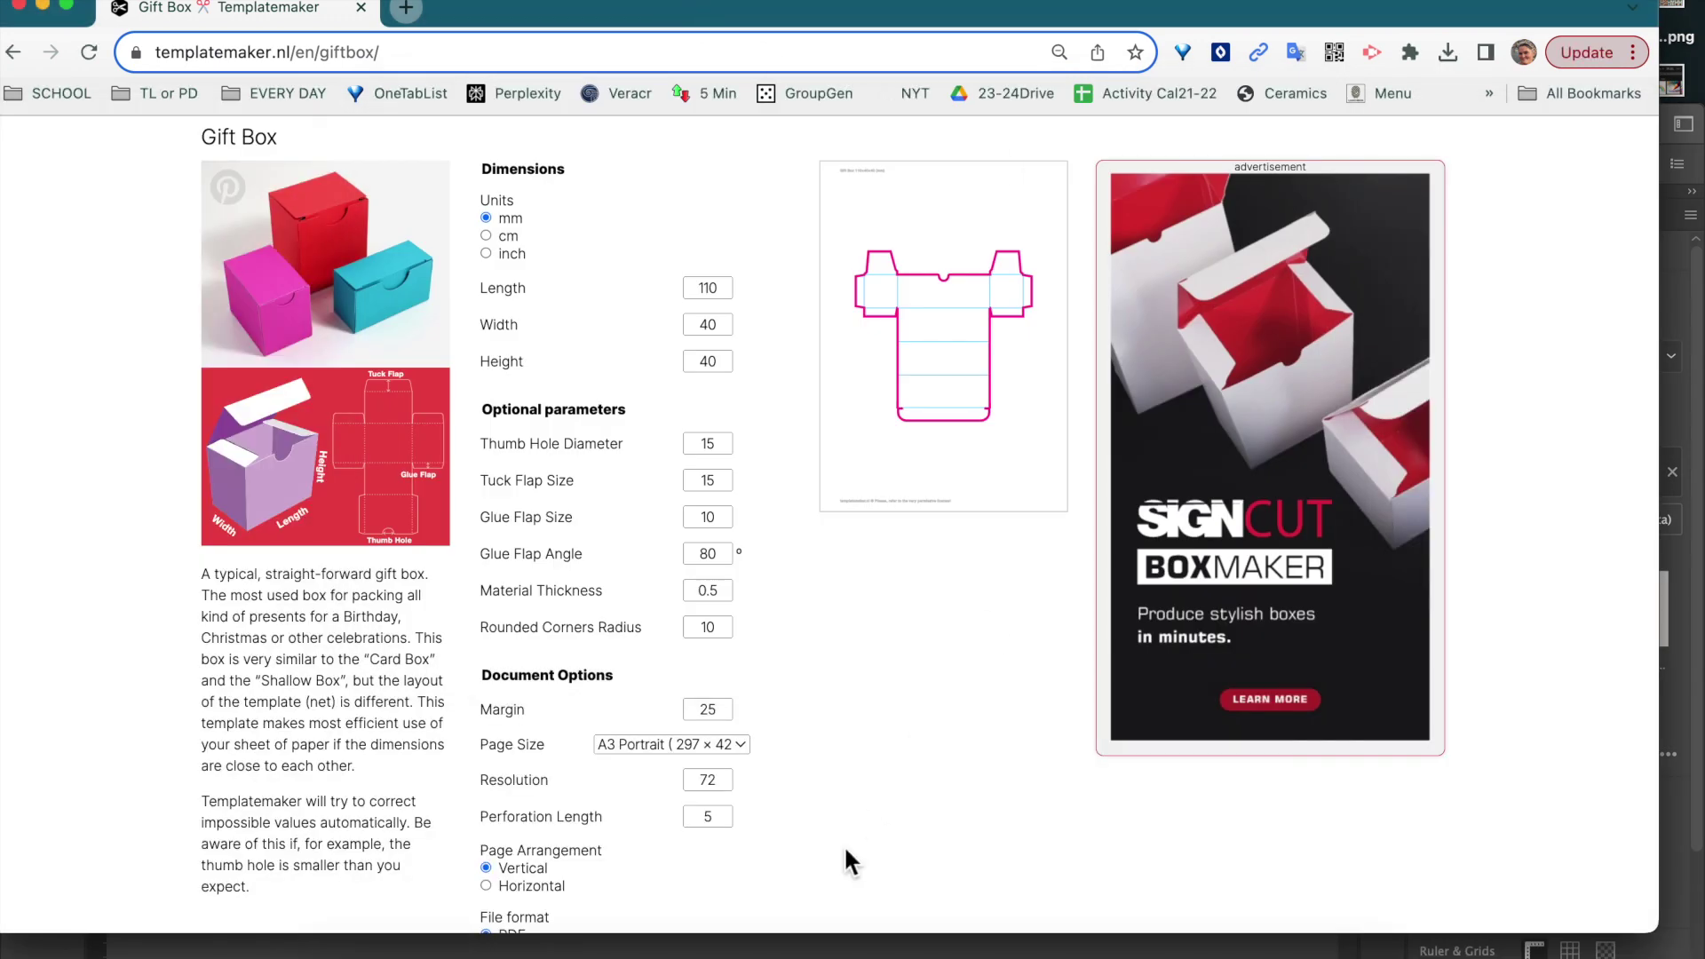
scroll(845, 852, down, 5)
click(632, 771)
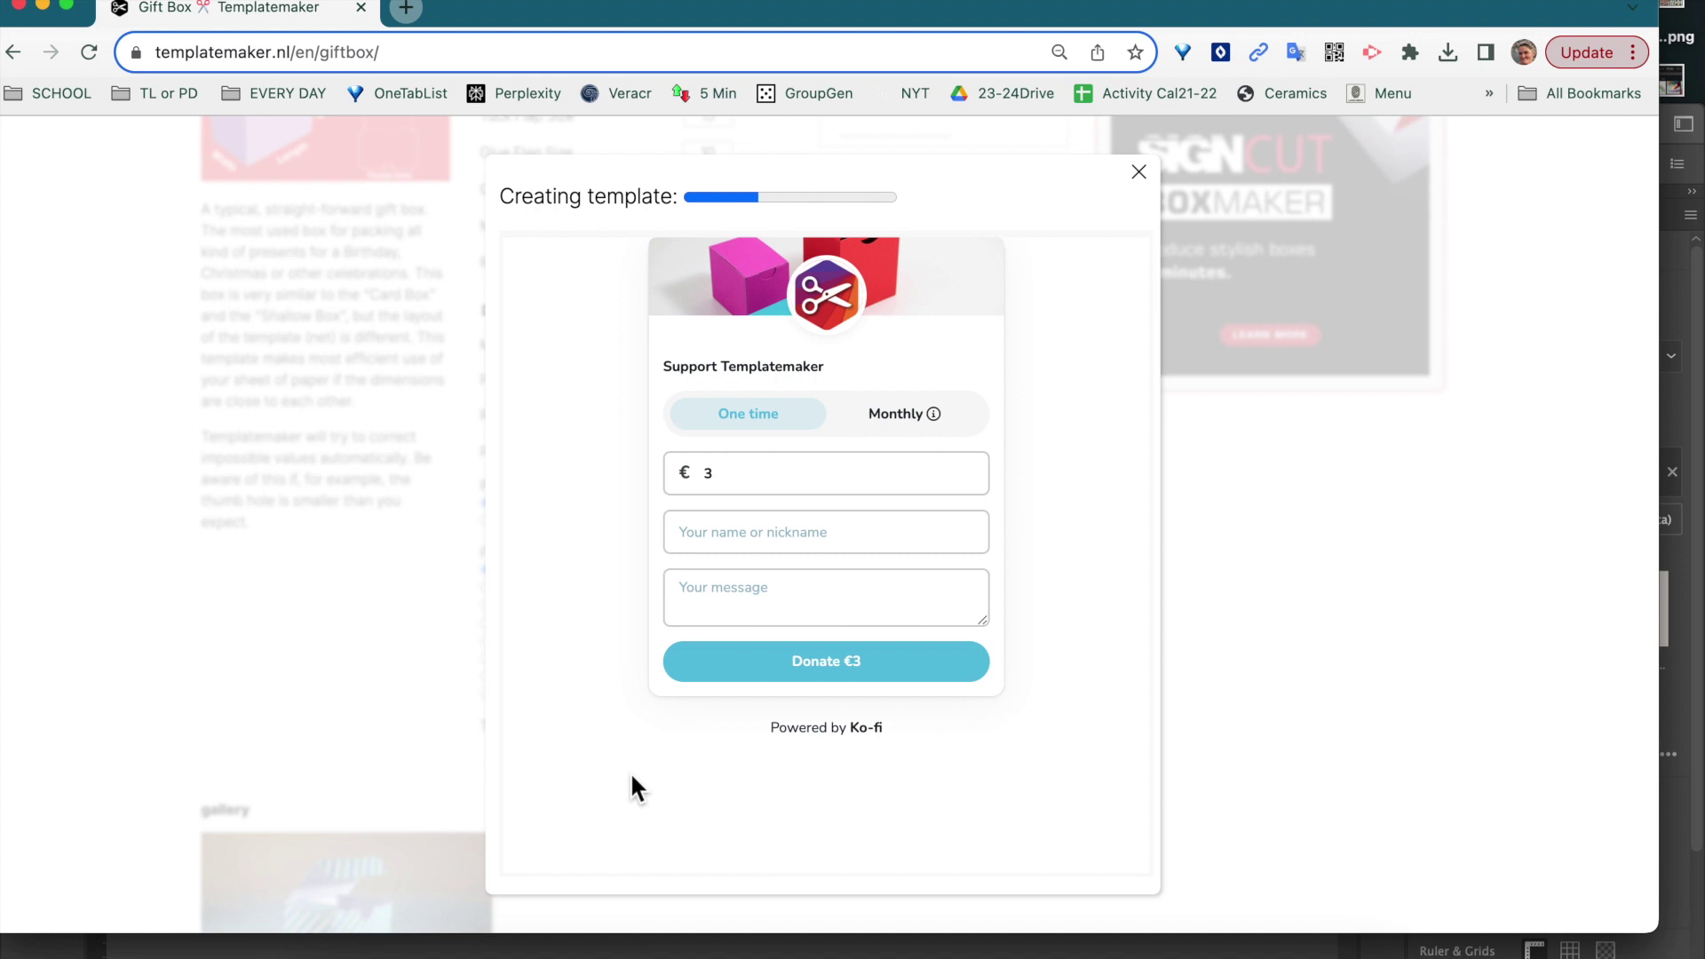
Step: Open the giftbox-110x40x40 PDF from the Downloads folder in Illustrator
click(1687, 910)
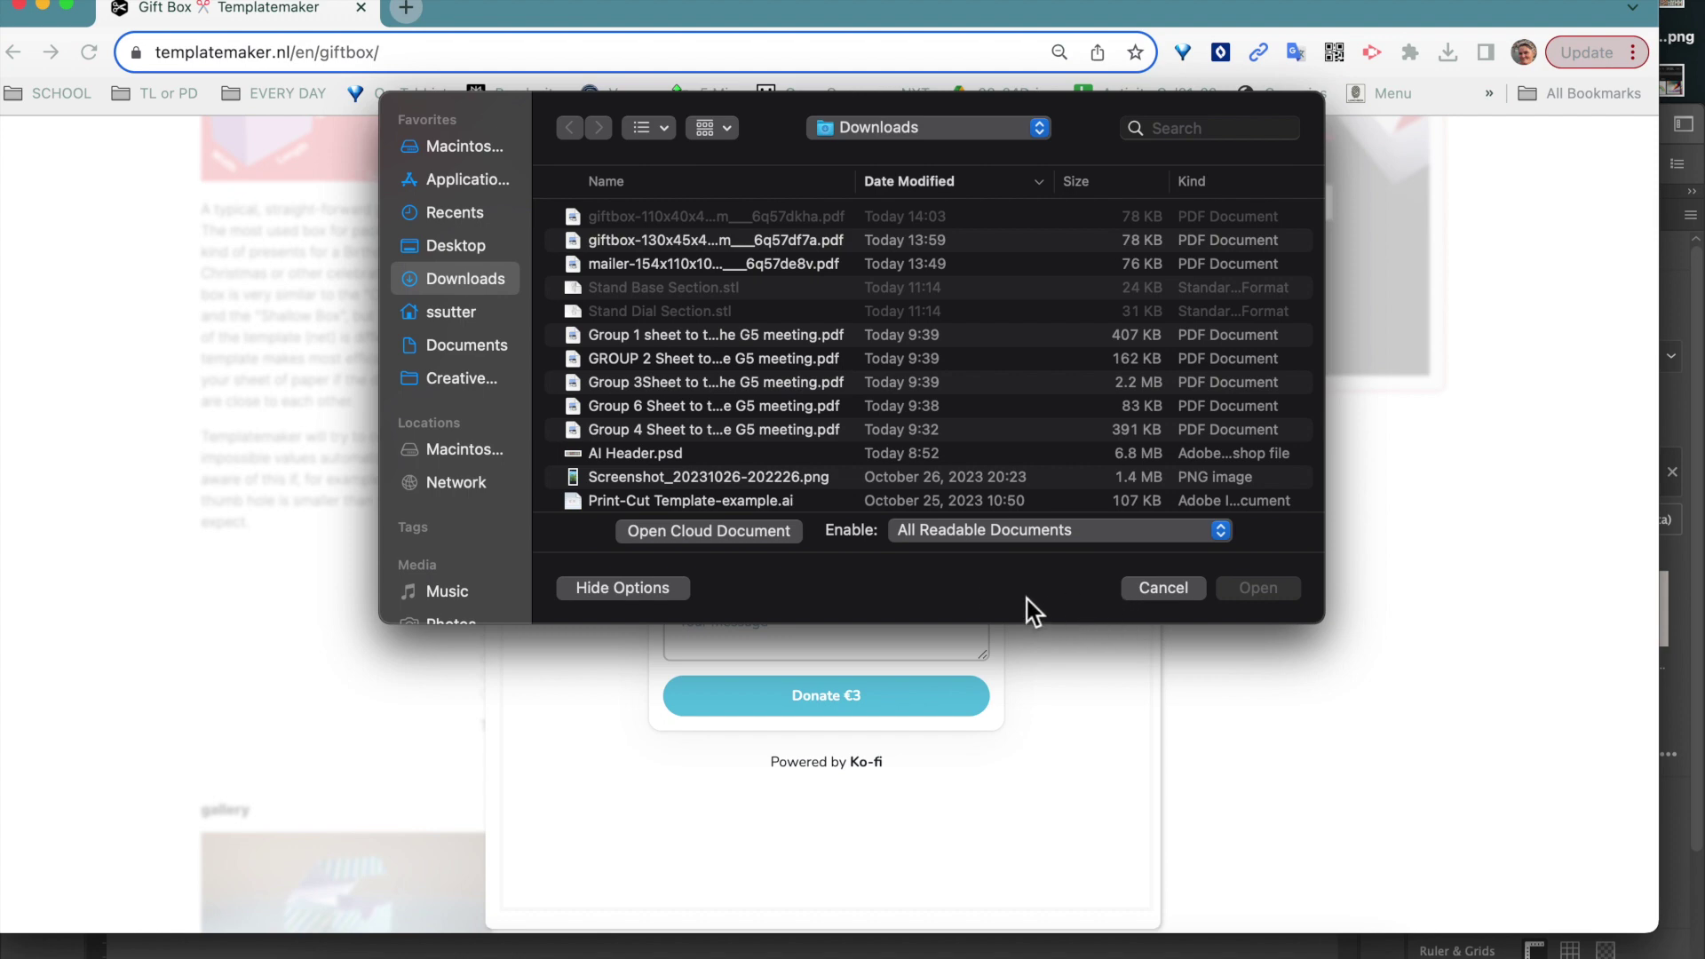
click(463, 247)
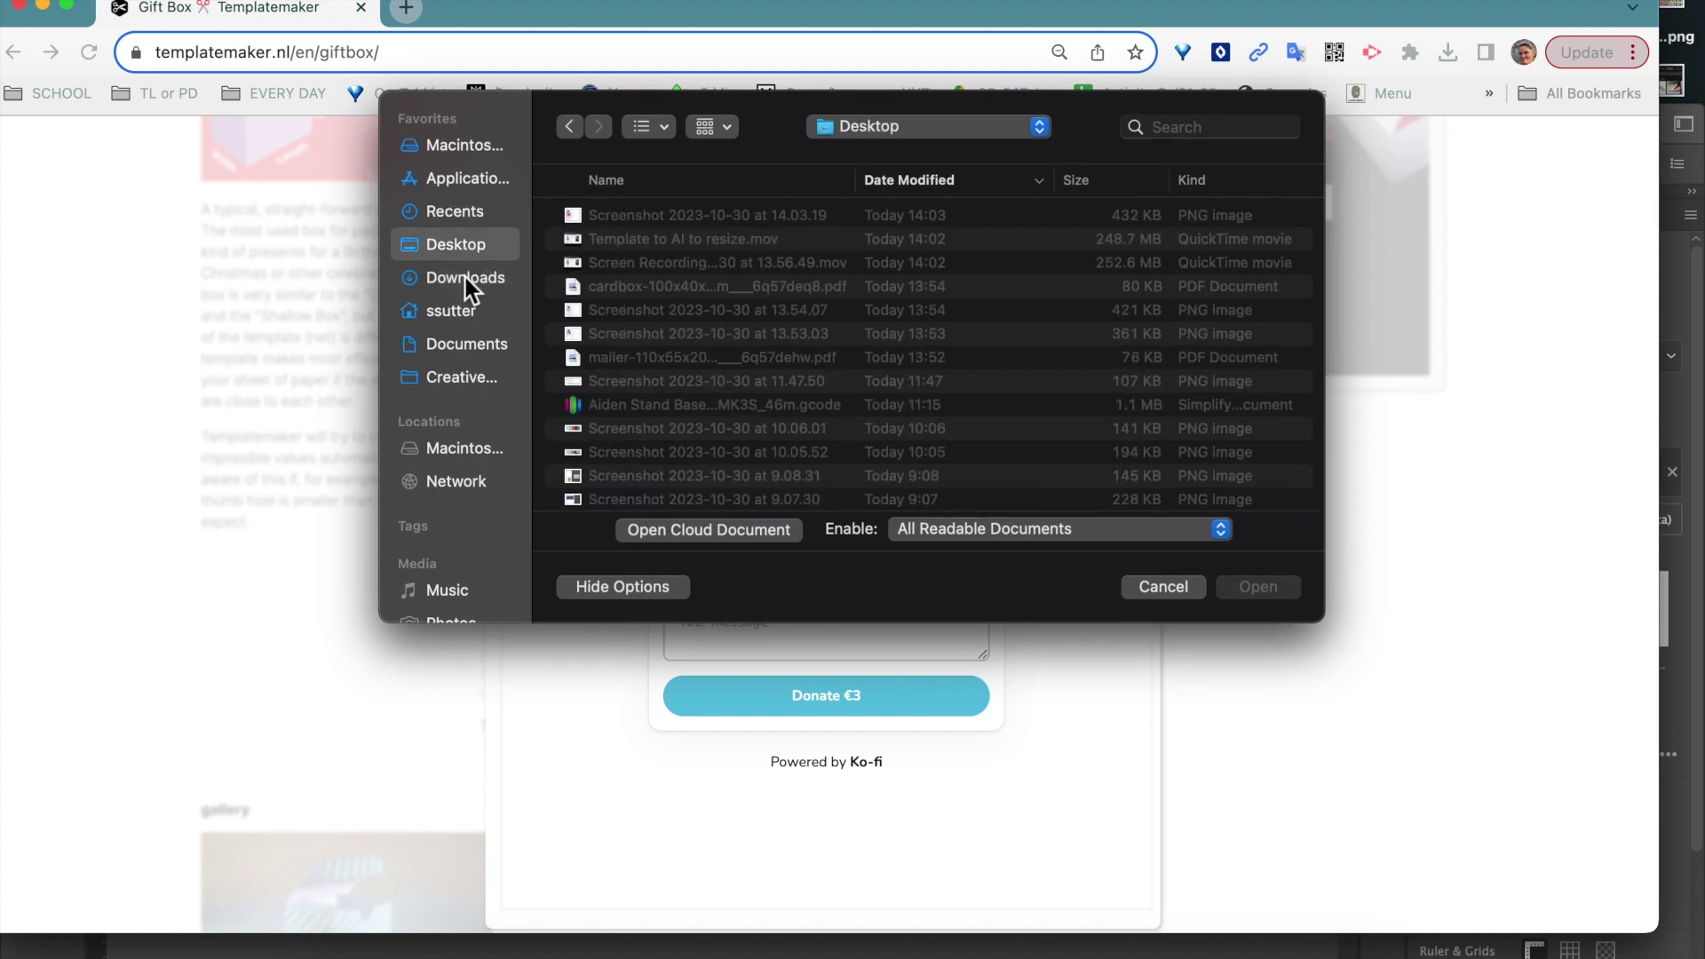
click(466, 278)
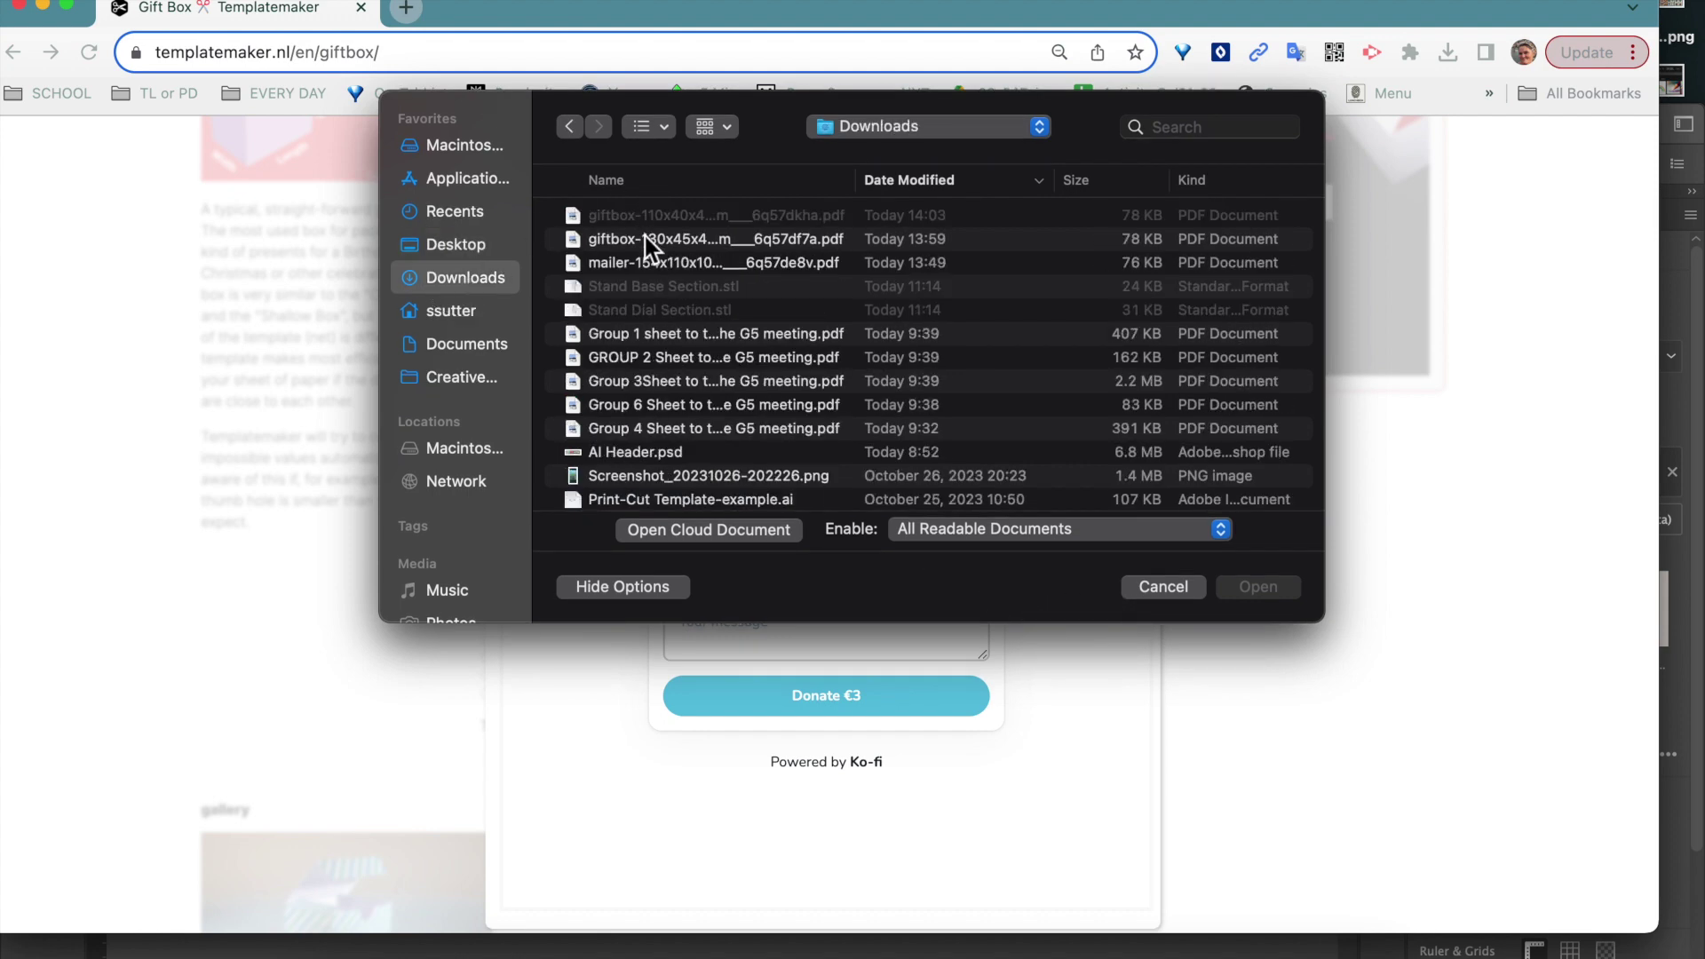
click(1163, 587)
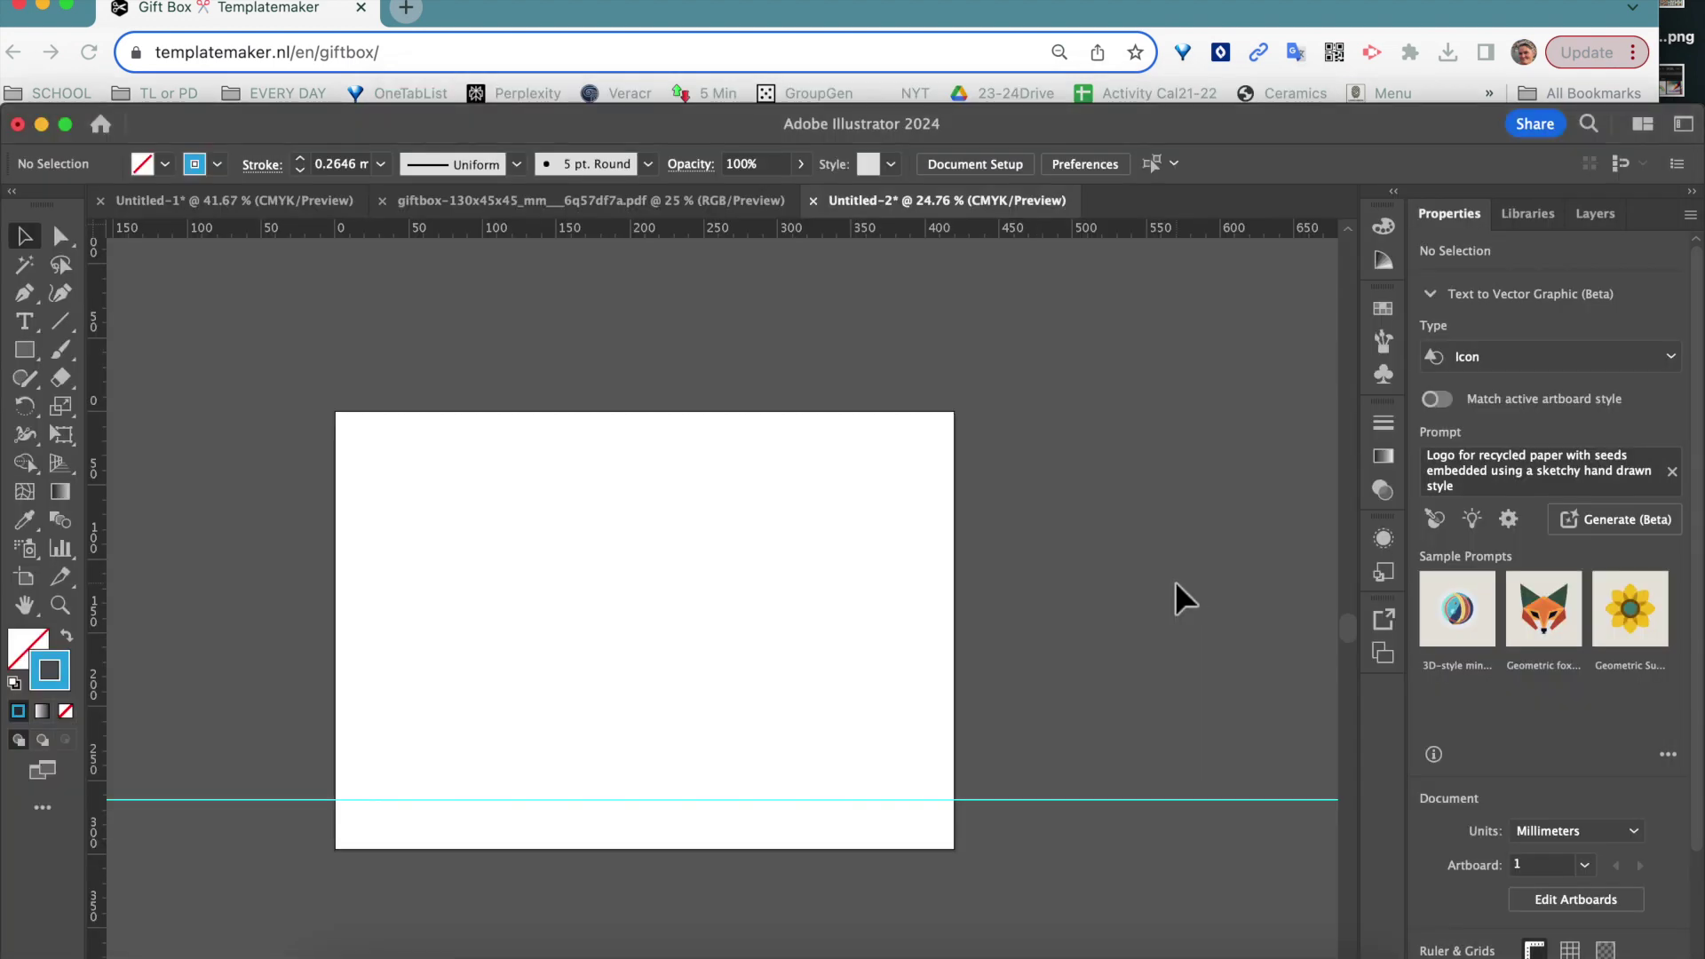
key(super+o)
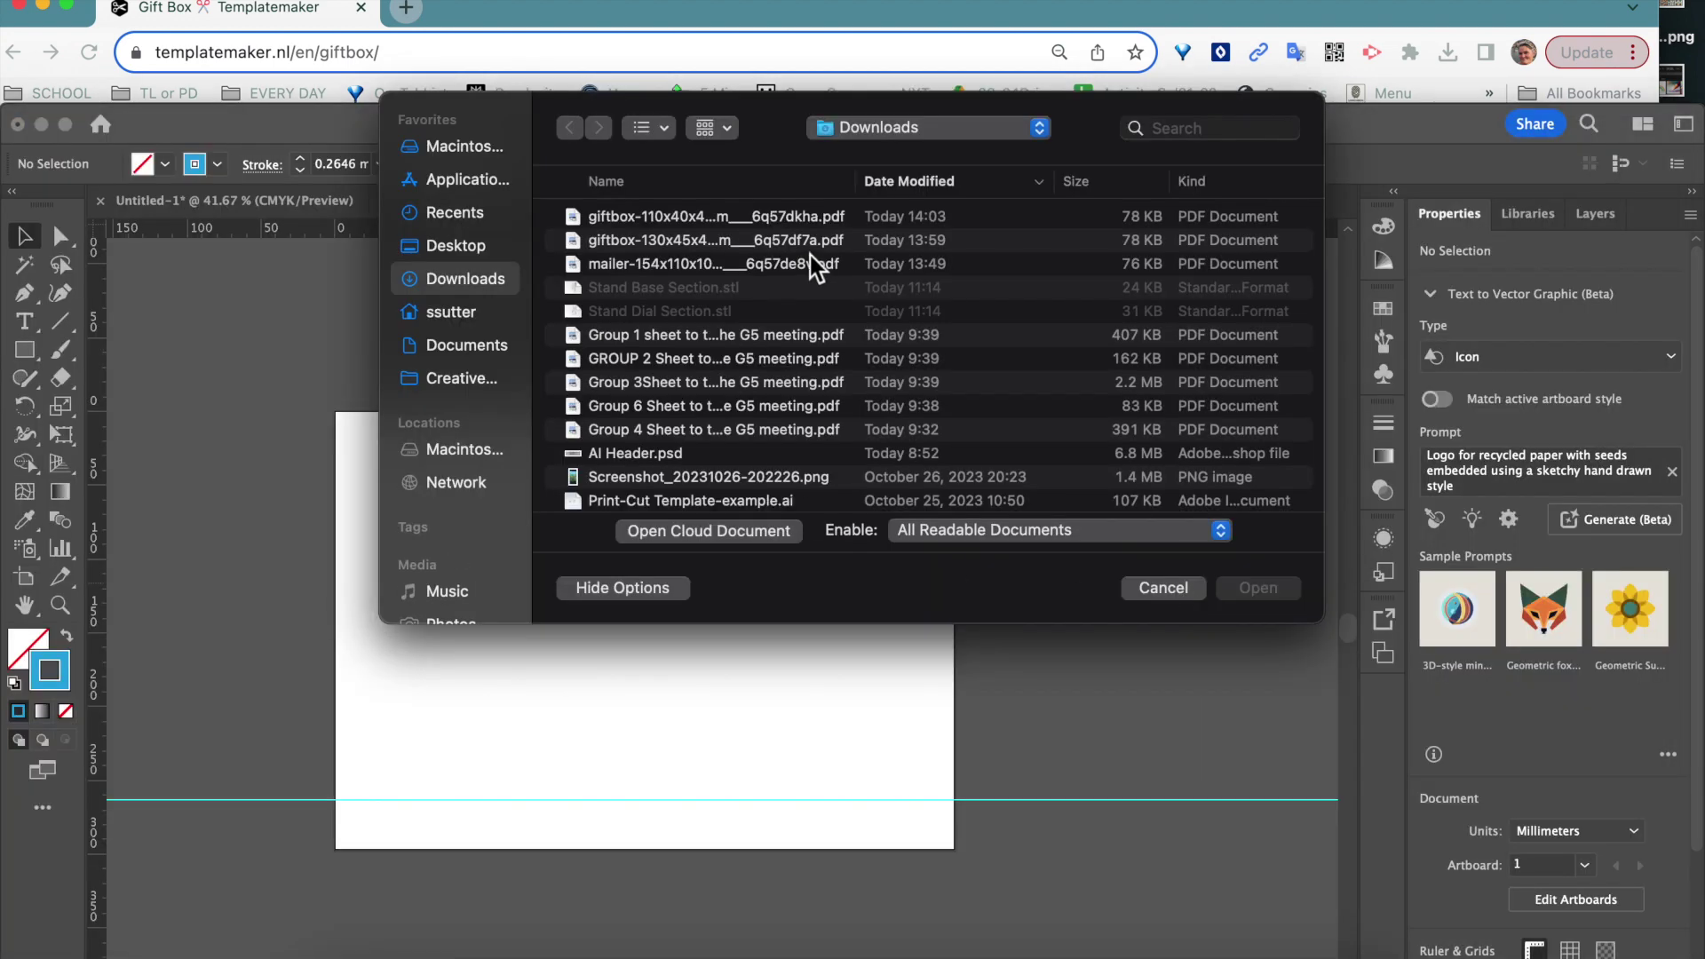
click(781, 216)
click(1258, 587)
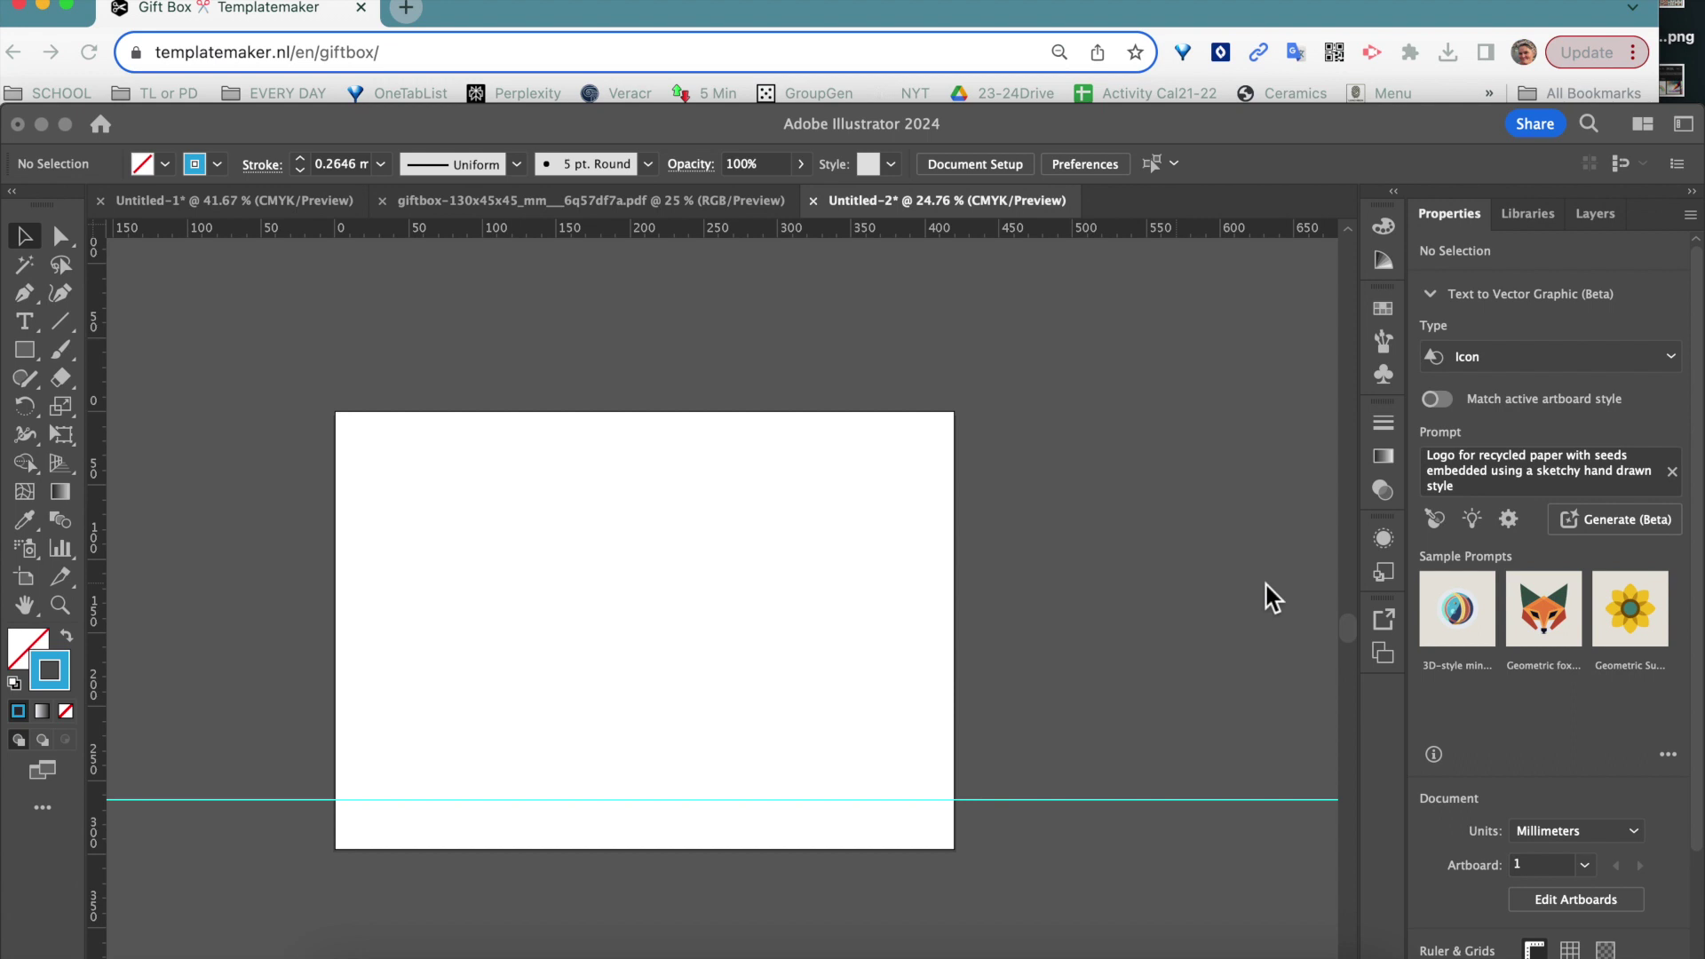
Step: Copy the 110×40×40 dieline into Untitled-2 and place it at the upper left
scroll(1203, 612, down, 4)
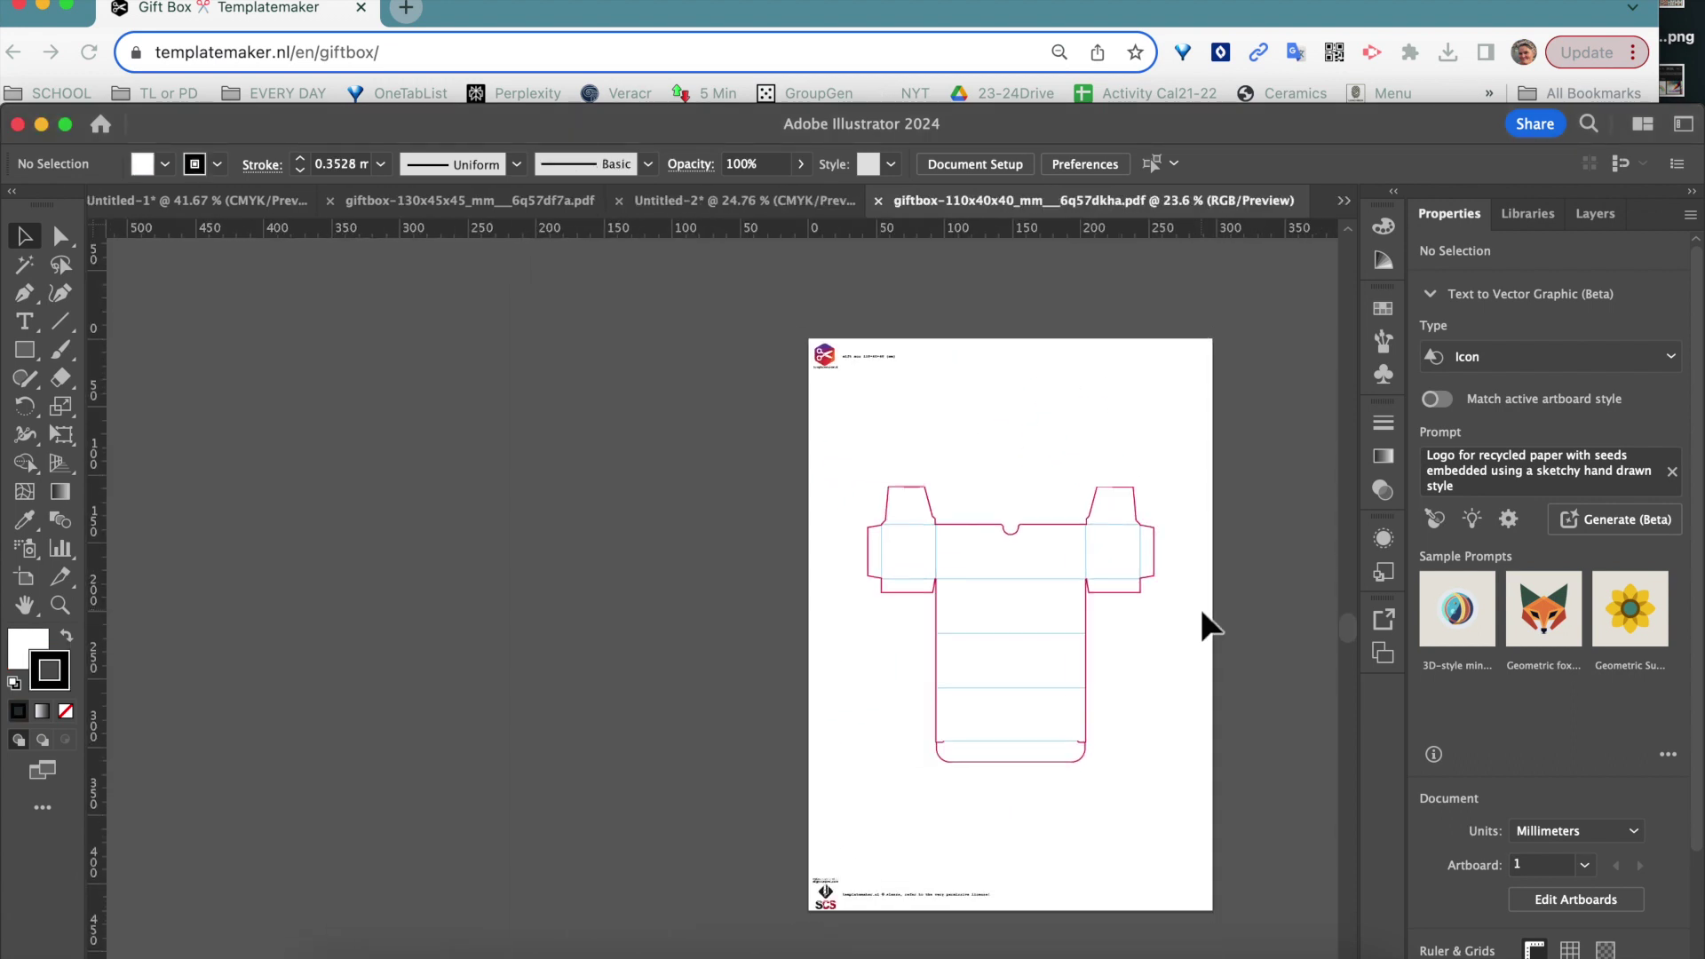
drag(843, 482, 1180, 799)
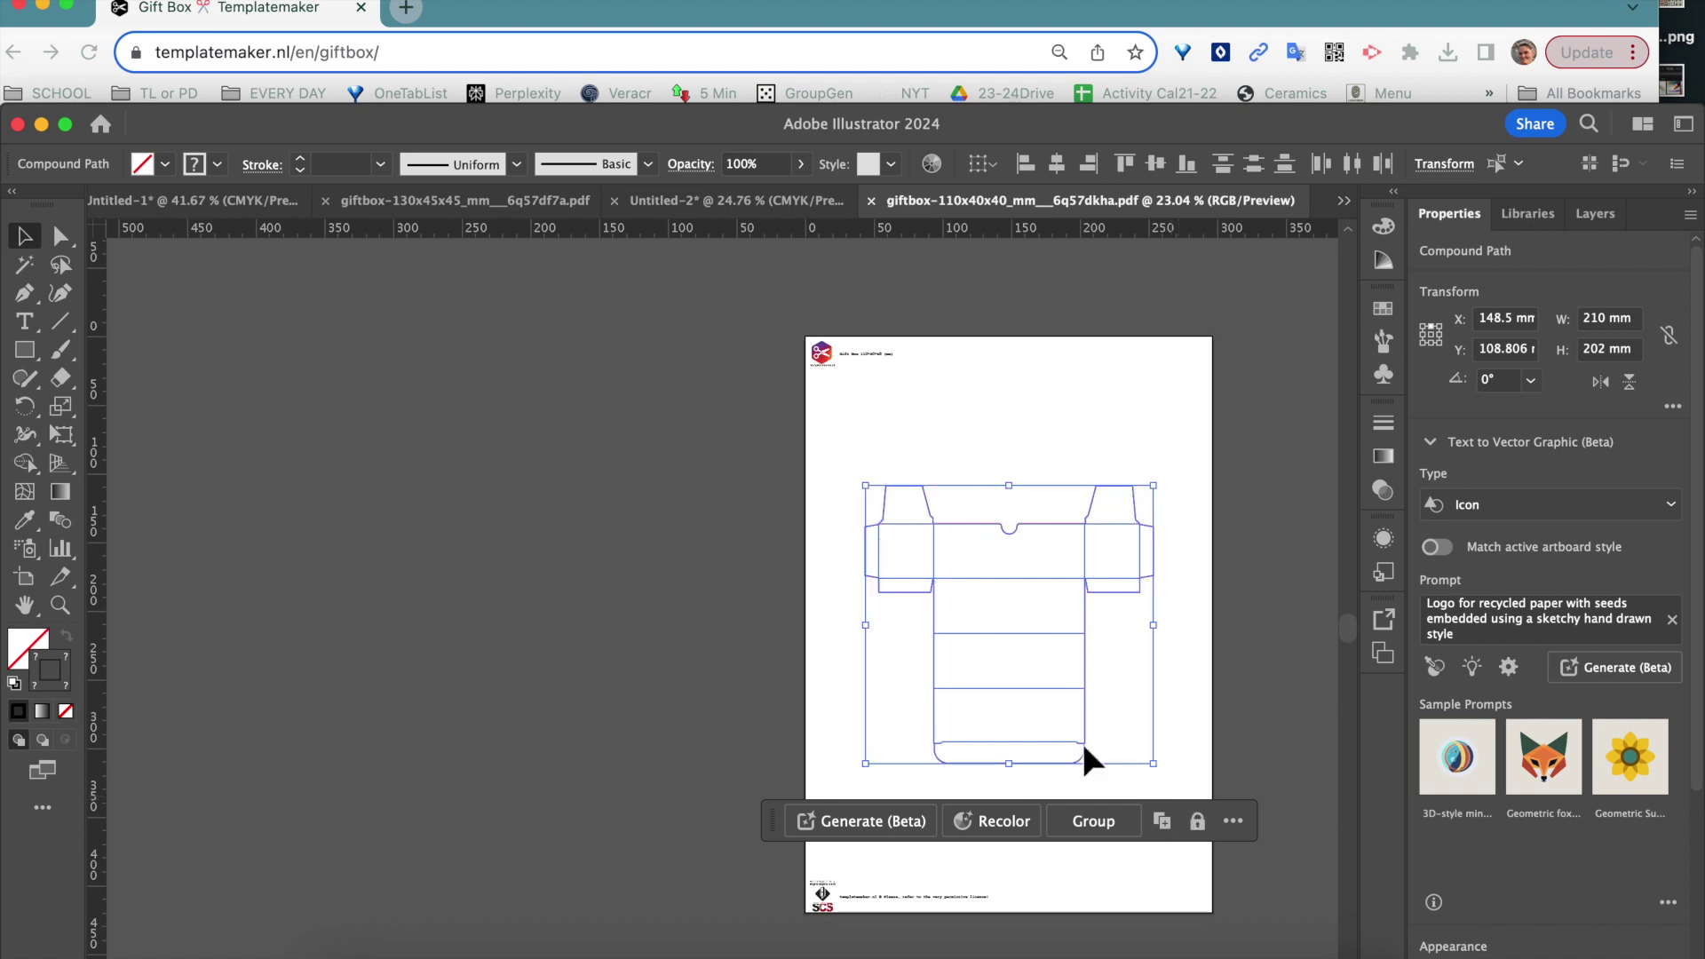
click(795, 204)
key(super+v)
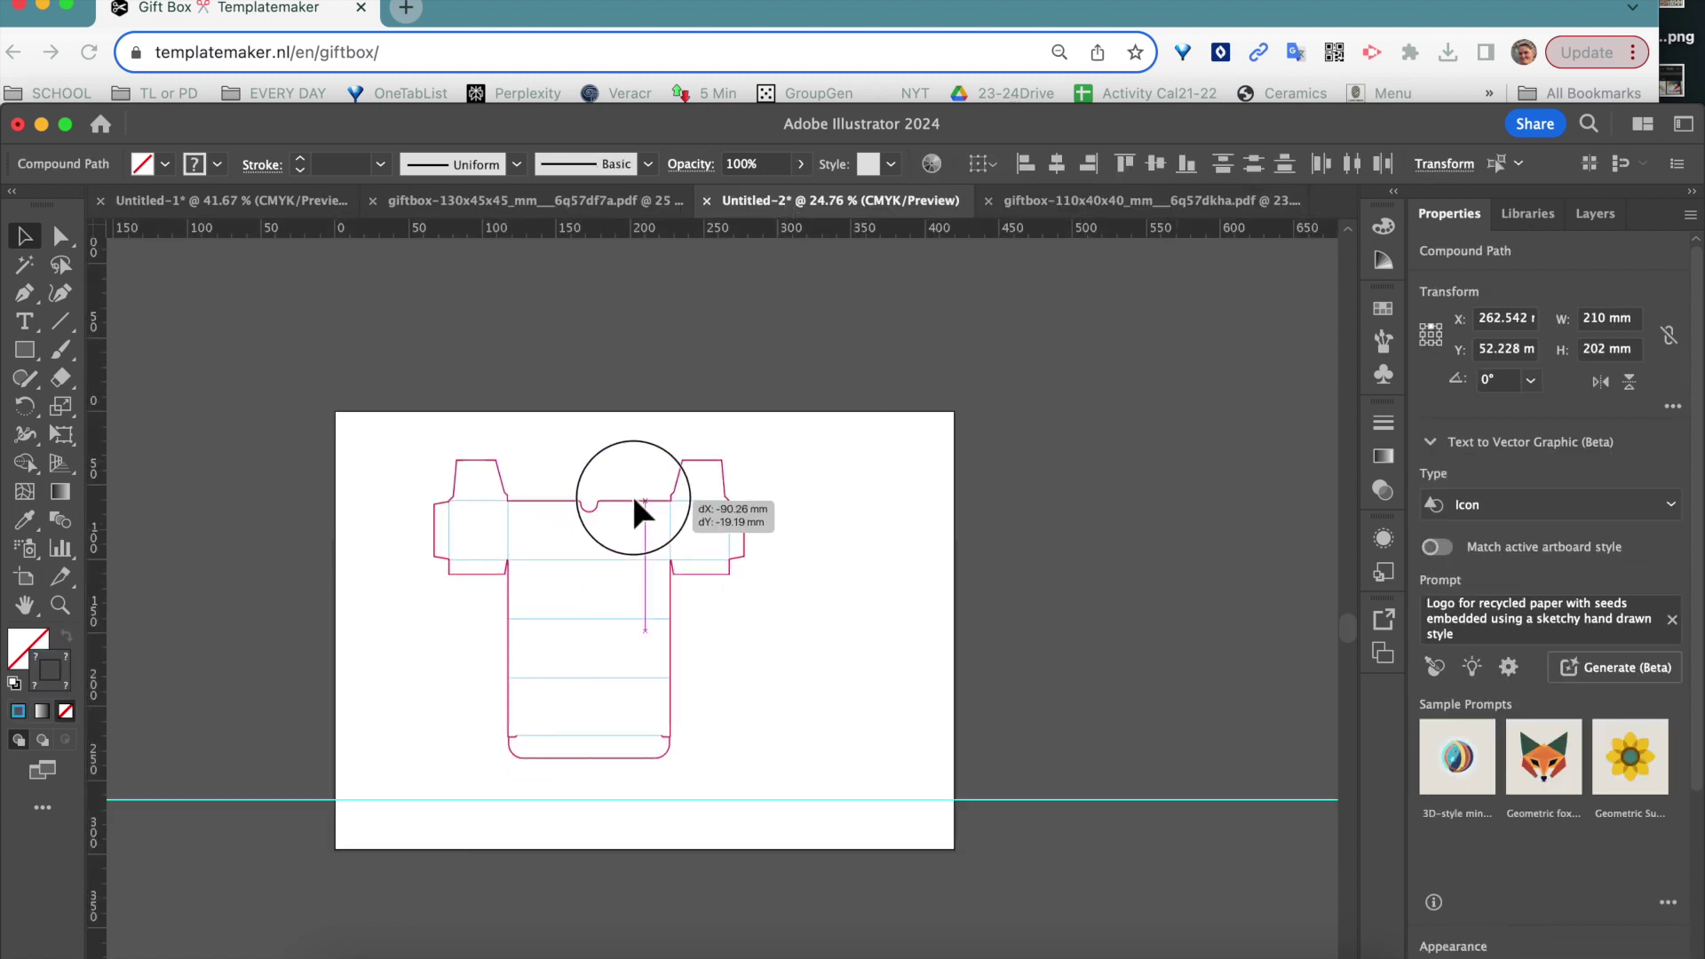
drag(634, 500, 559, 483)
Step: Paste a second dieline copy, rotate it 180°, and nest it on the right
key(super+v)
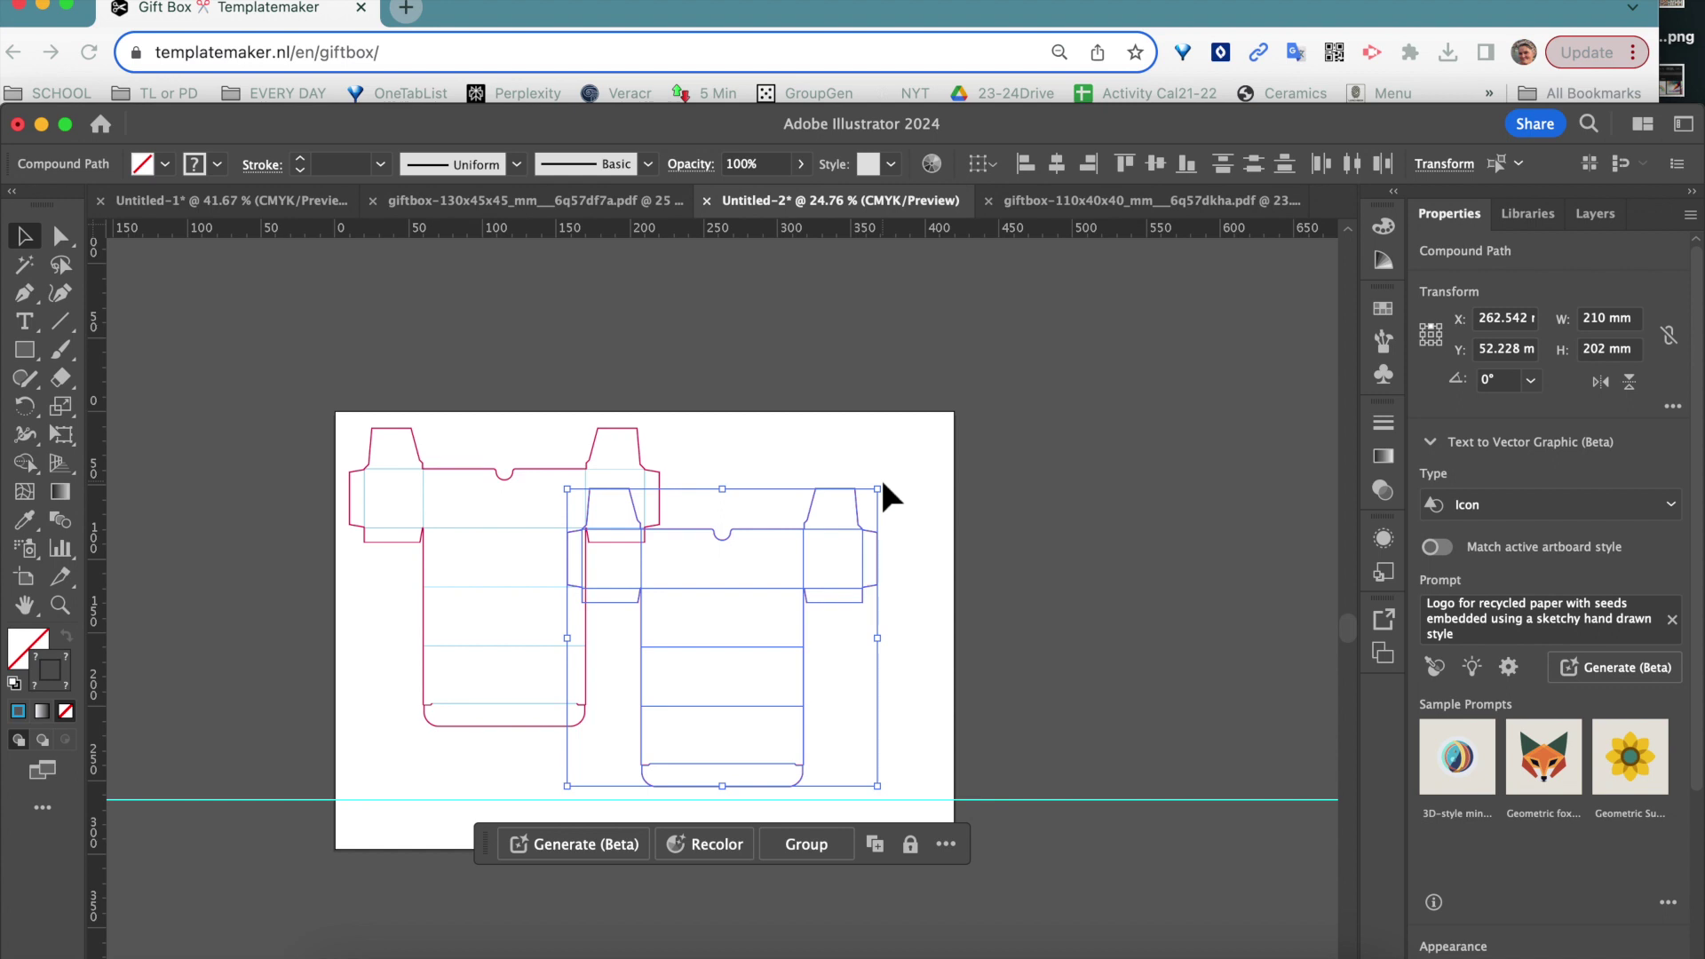
drag(883, 484, 685, 671)
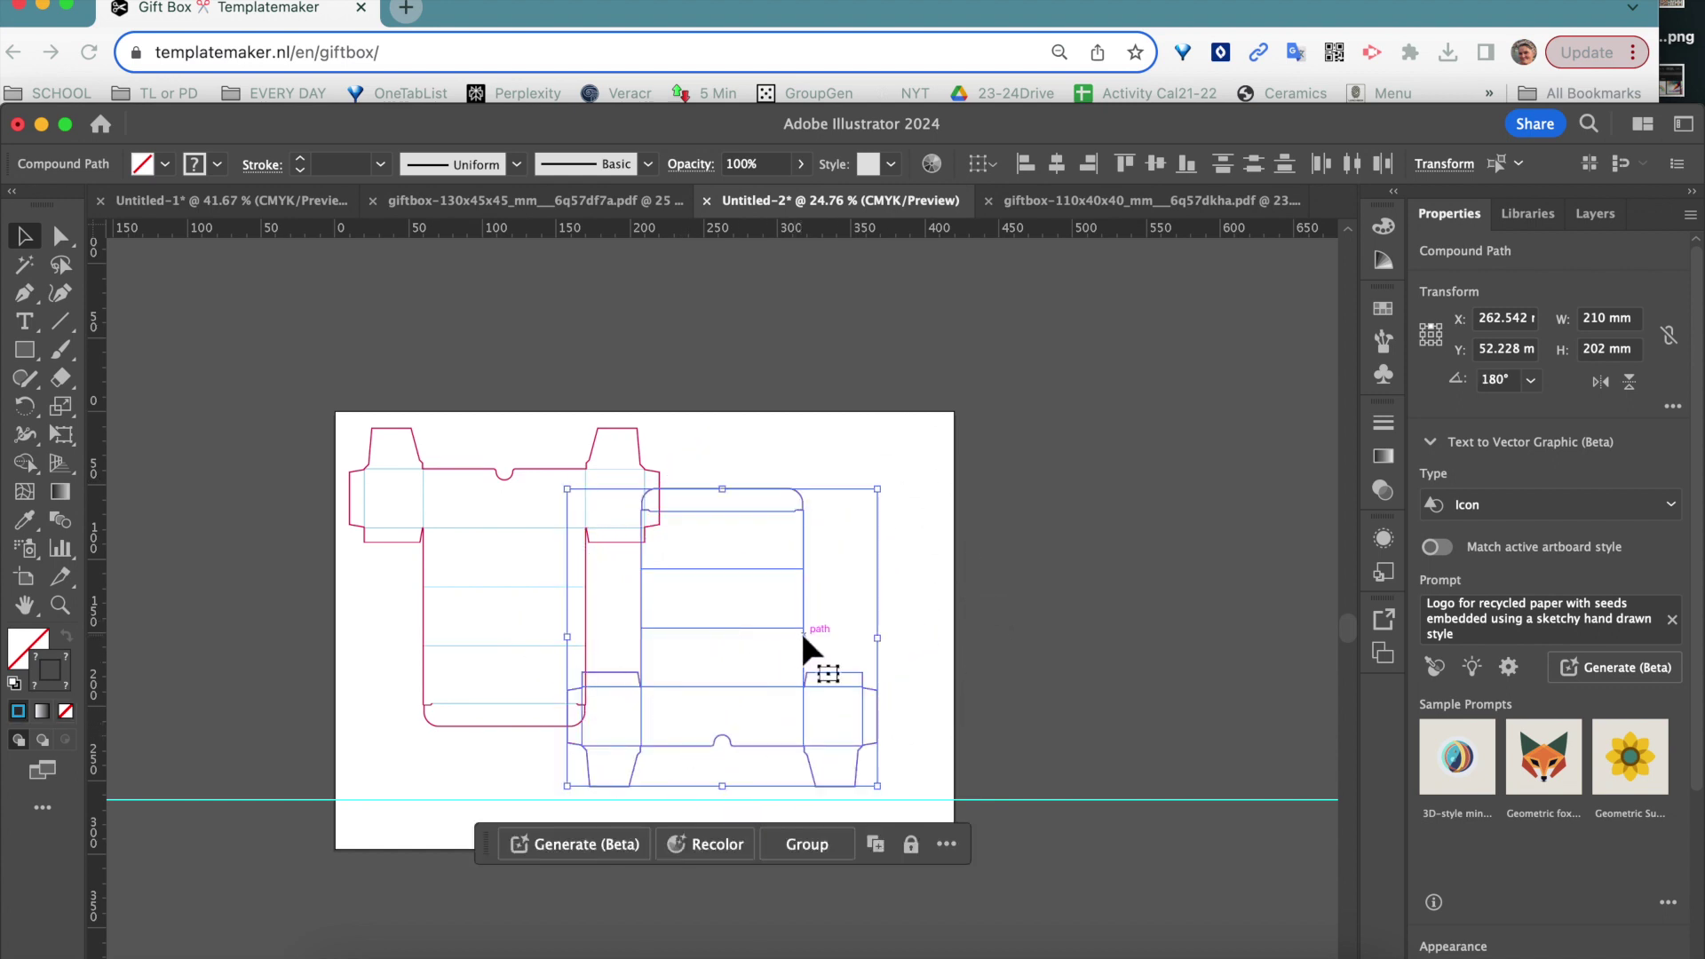
drag(803, 636, 855, 629)
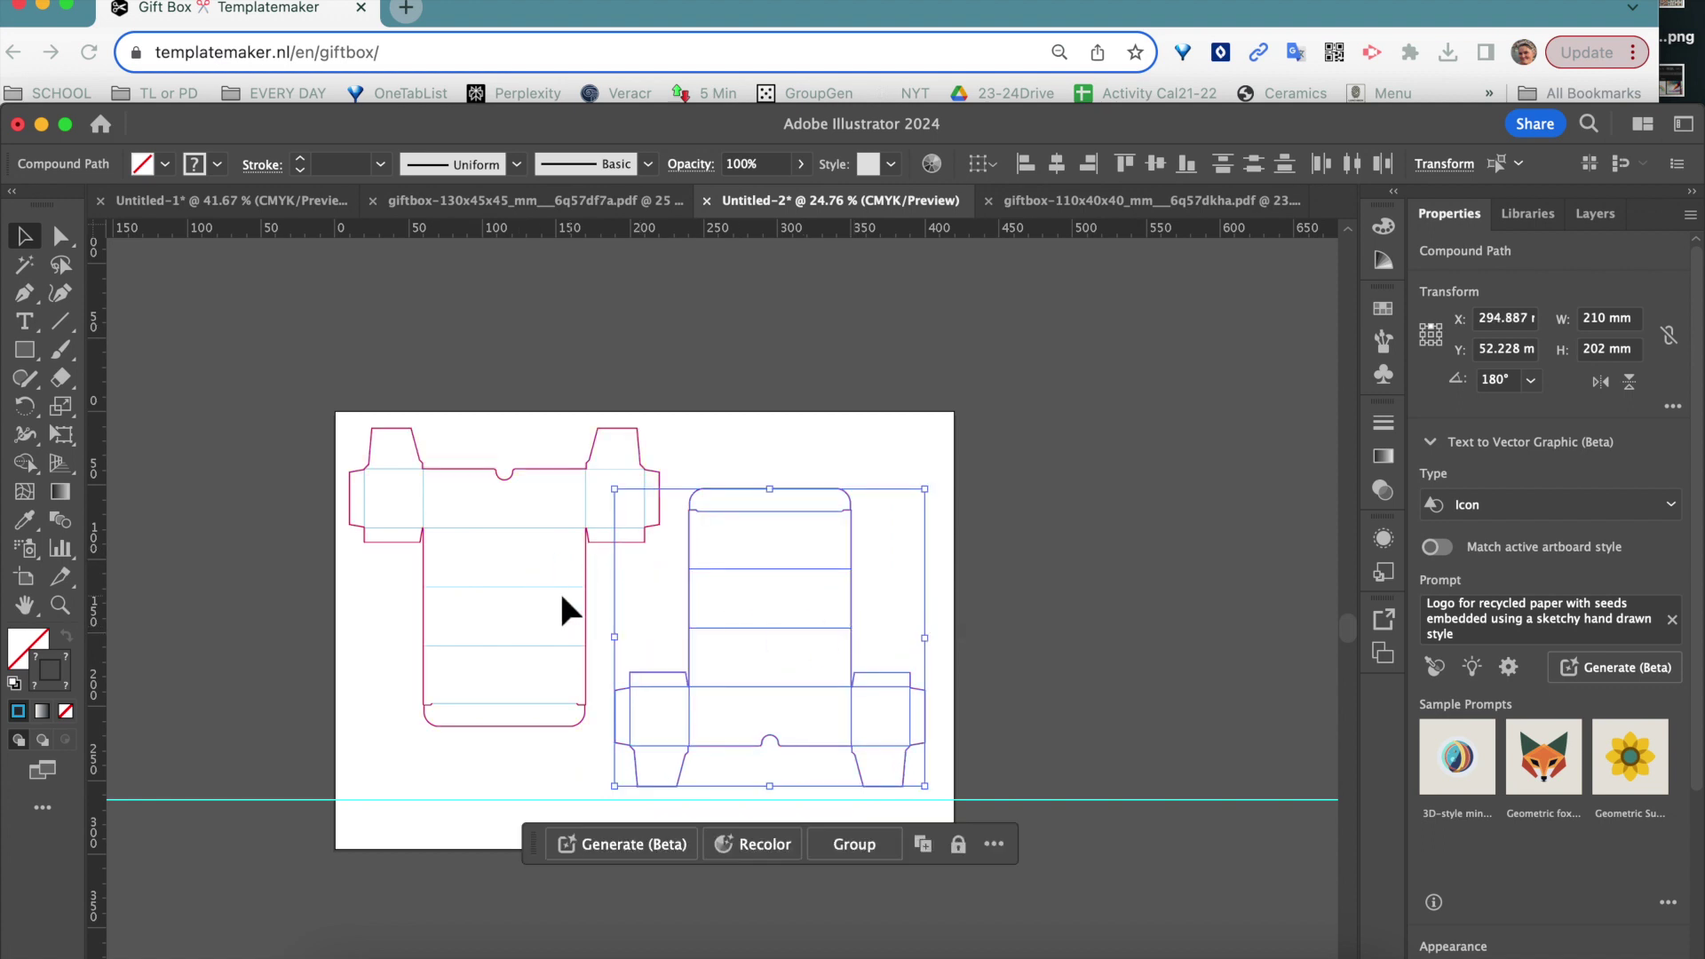
click(586, 619)
drag(334, 403, 602, 768)
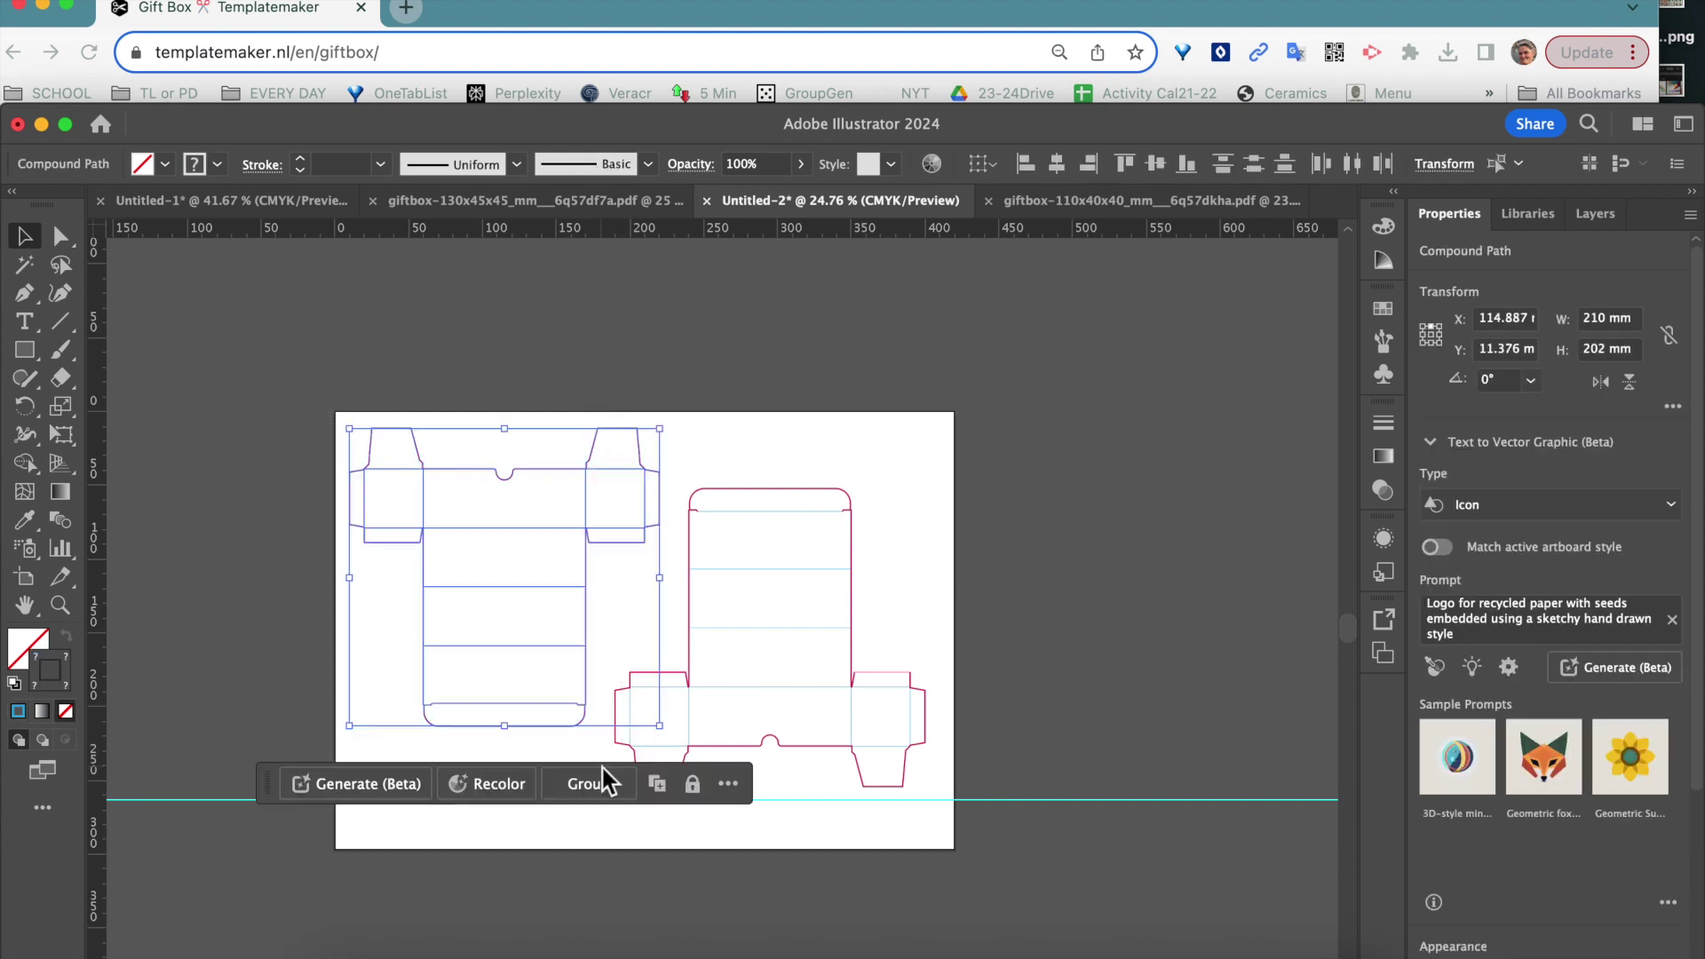
click(1159, 481)
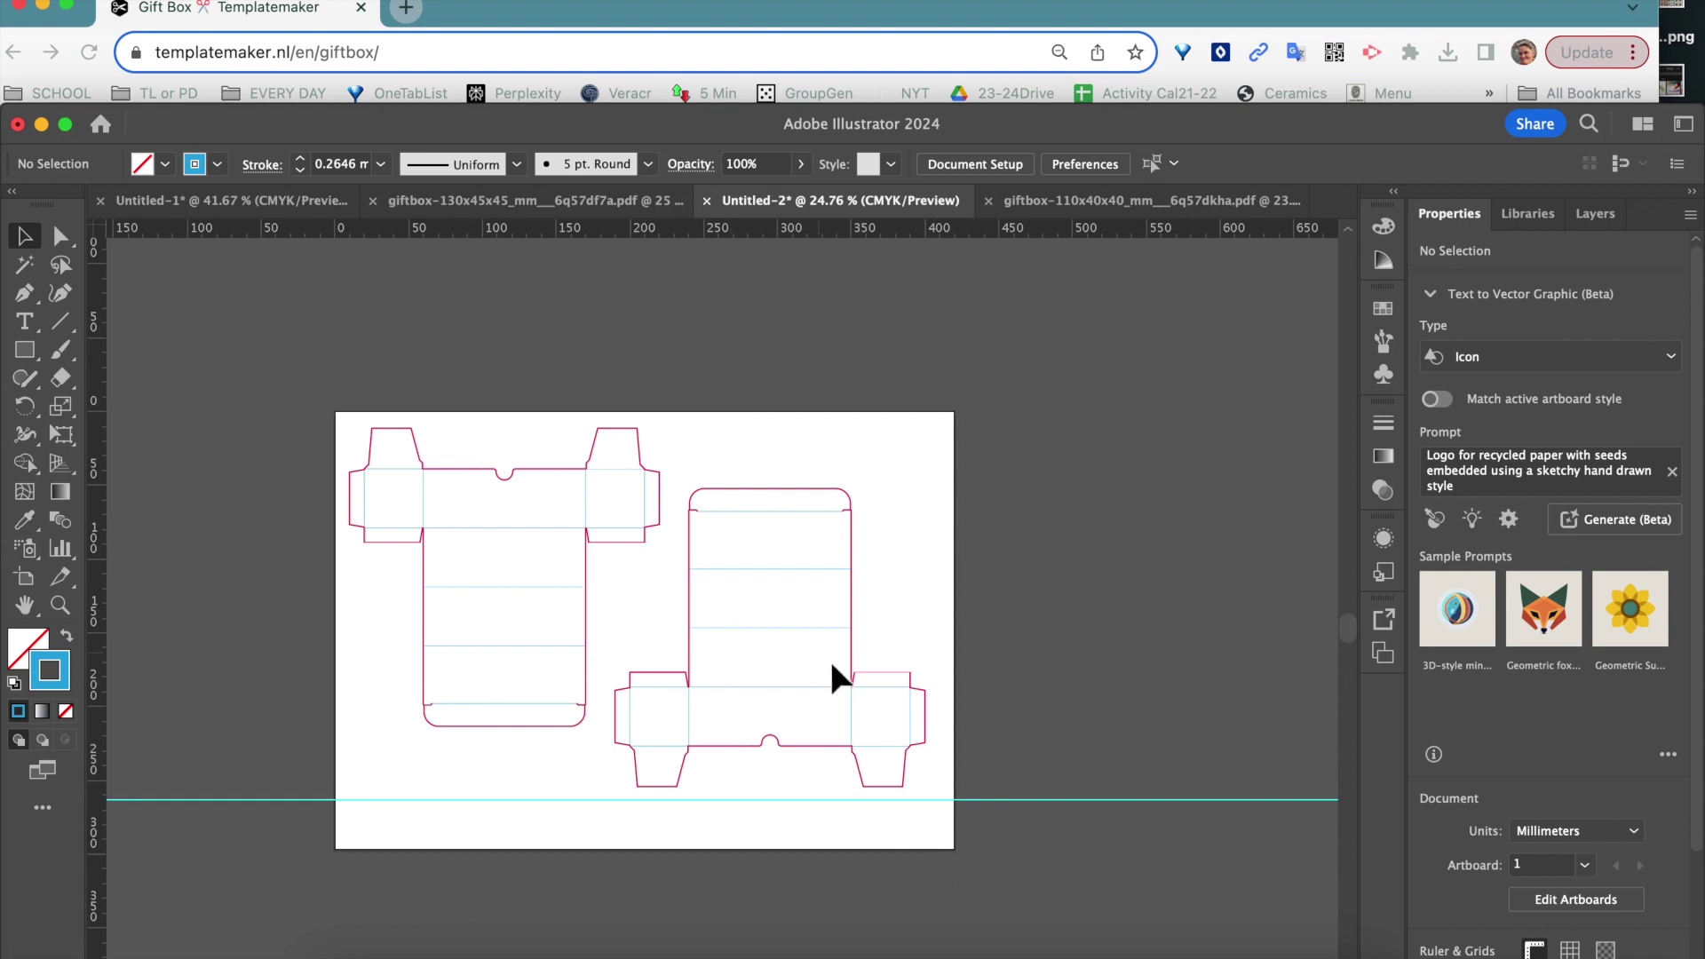
click(907, 561)
Step: Save the layout as an Illustrator file named 'Package Blank G2 B6 Seed Ball'
key(super+s)
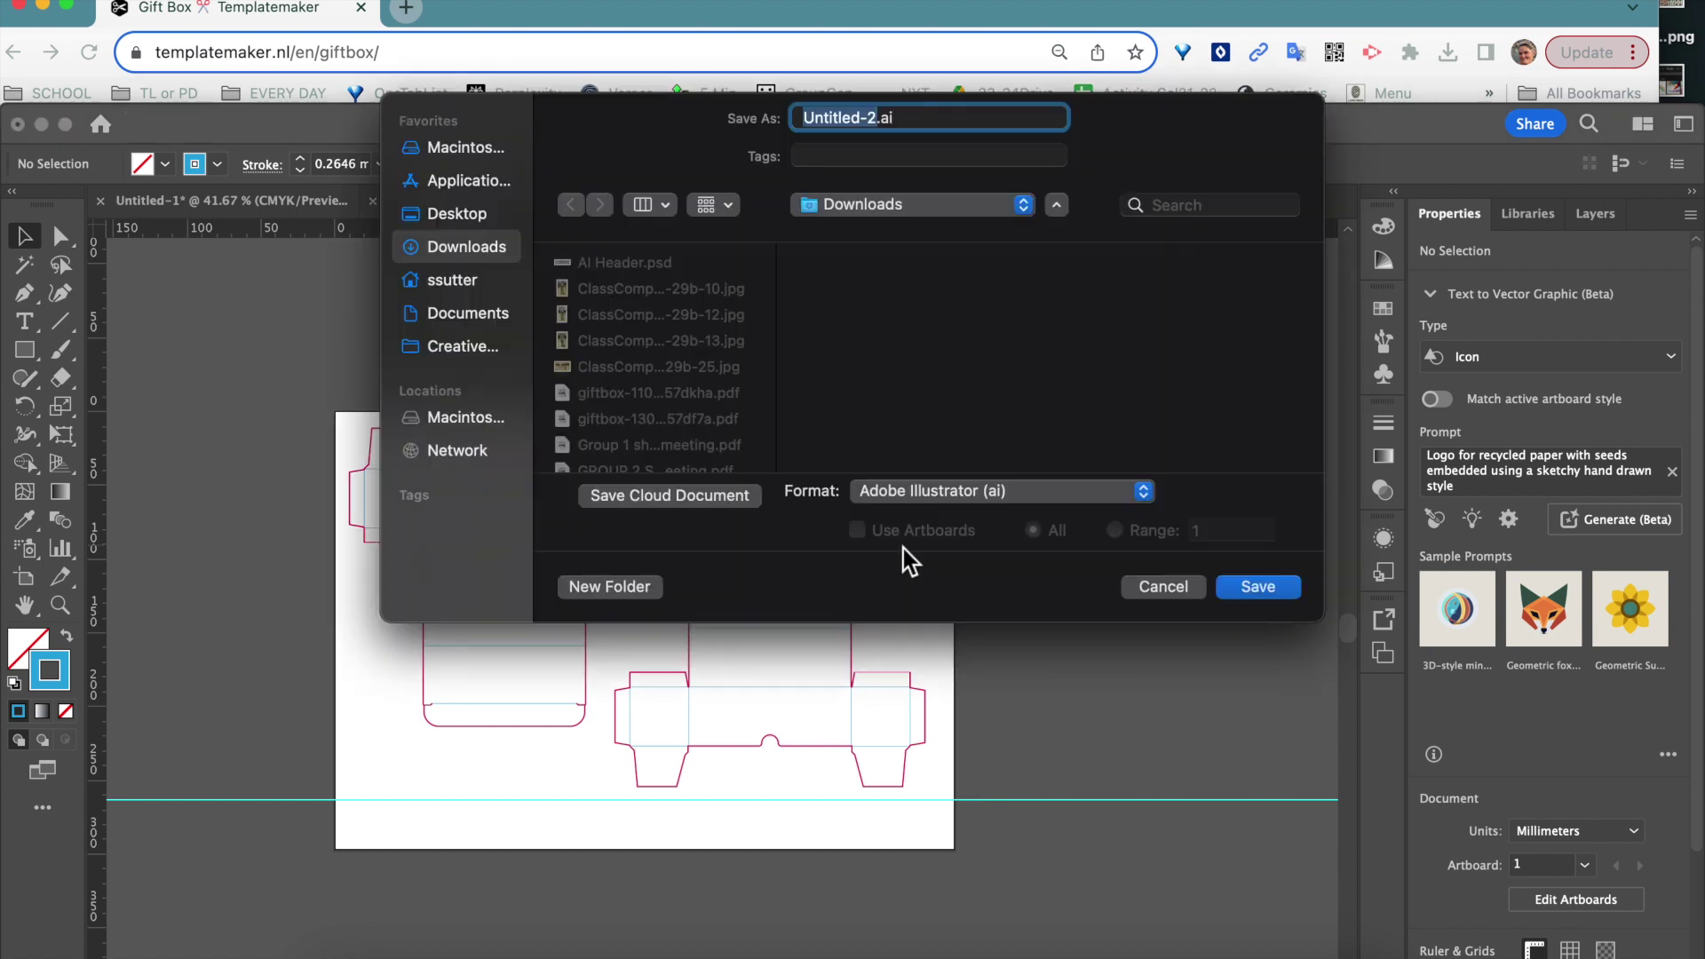
text(Package)
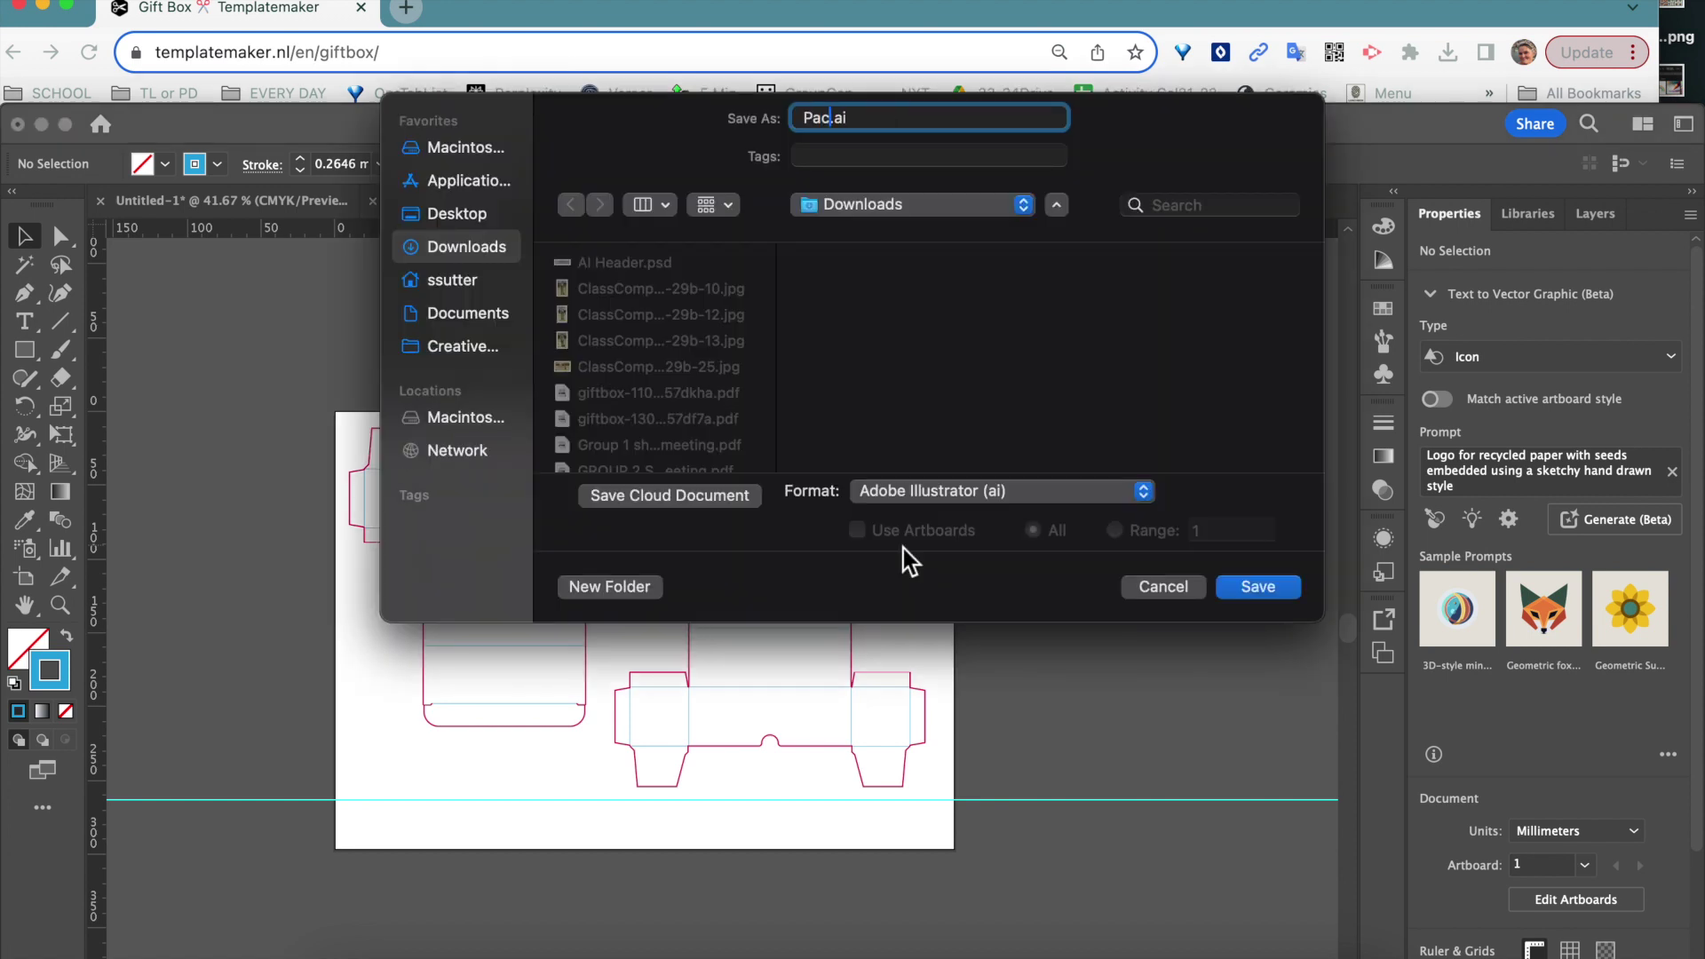
text( Blank G2 B6)
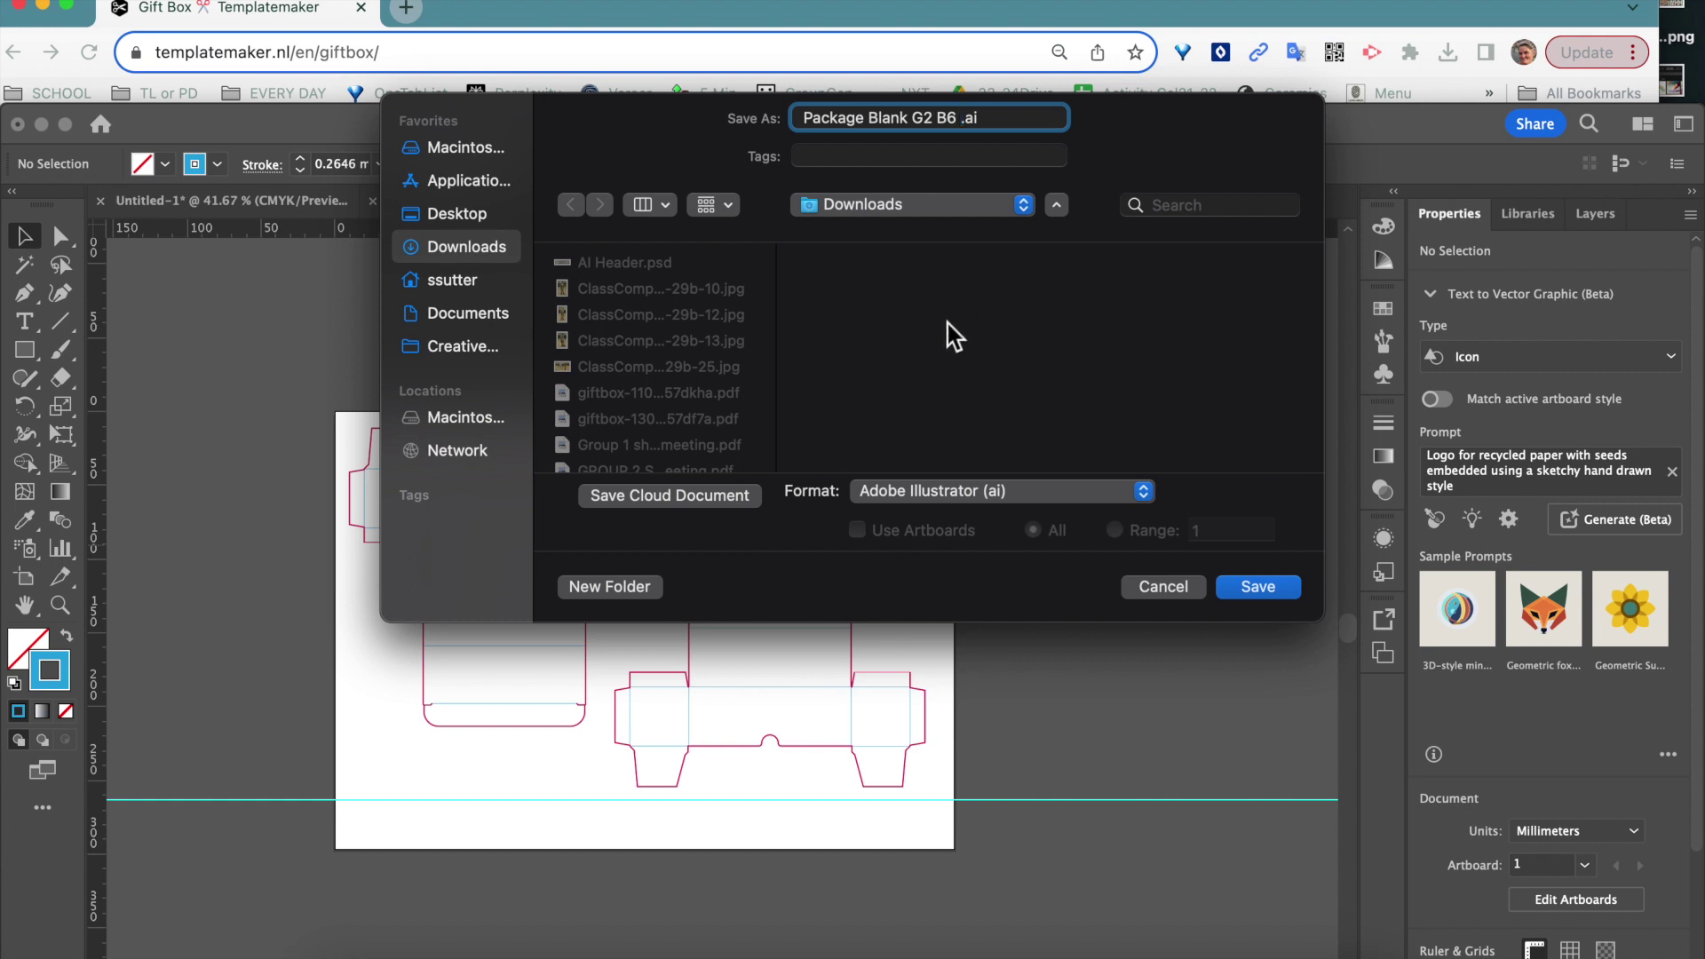
text( Seed Ball)
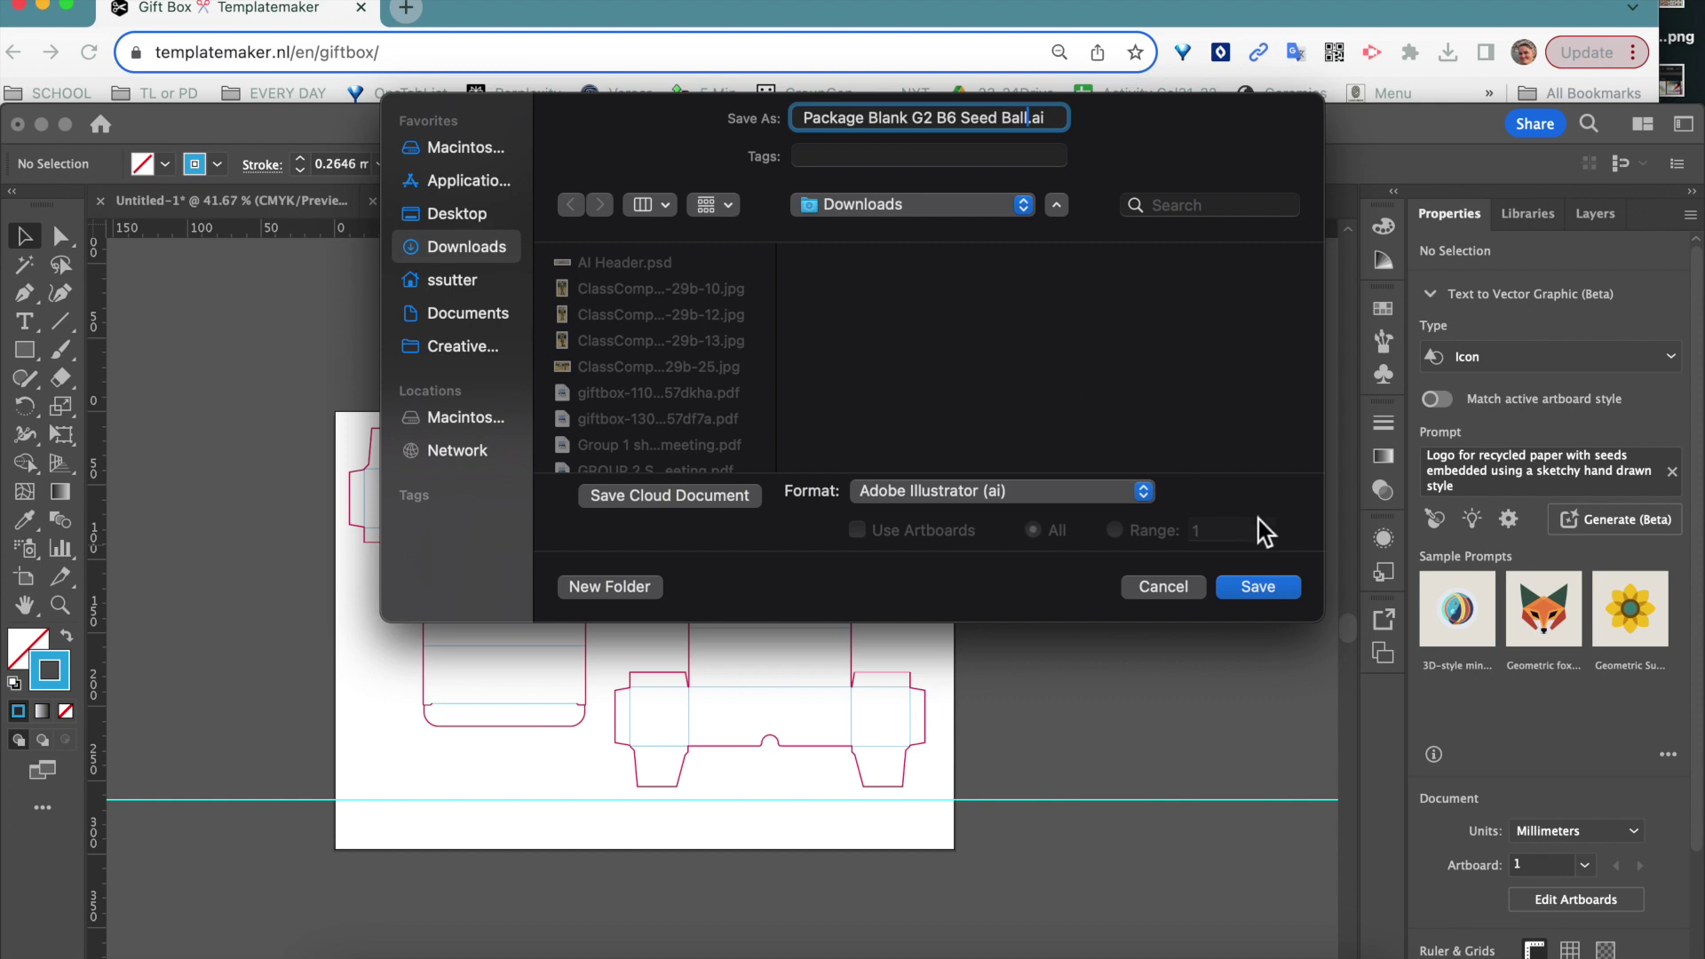
click(1256, 587)
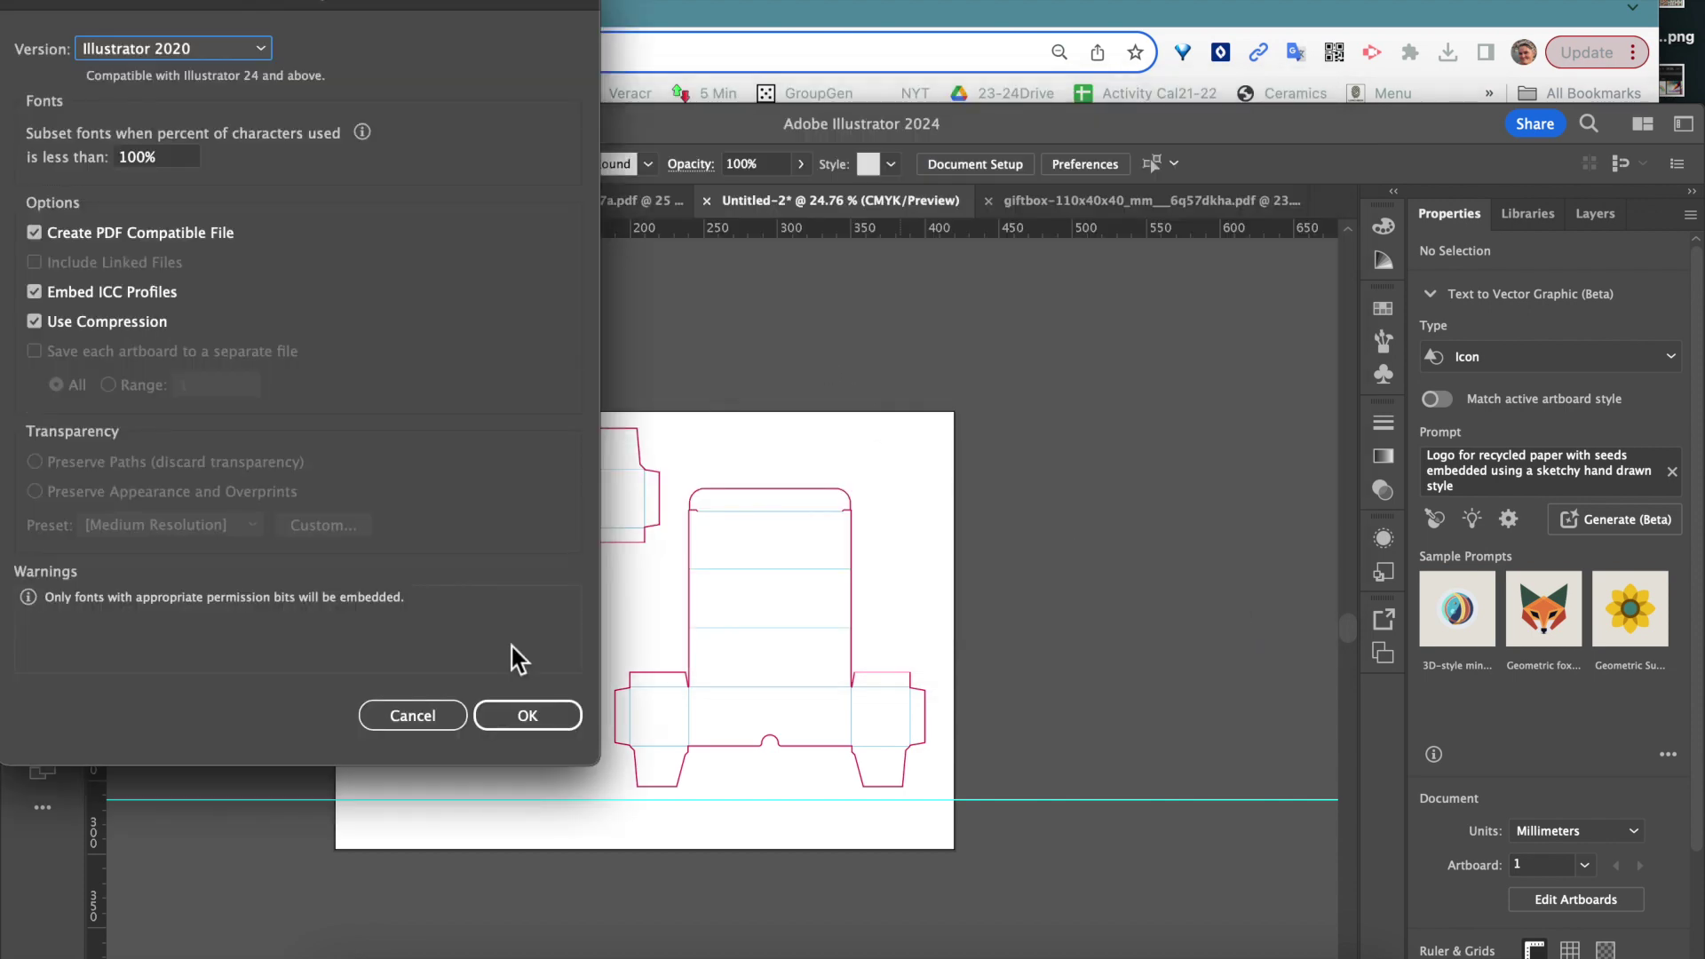
click(515, 710)
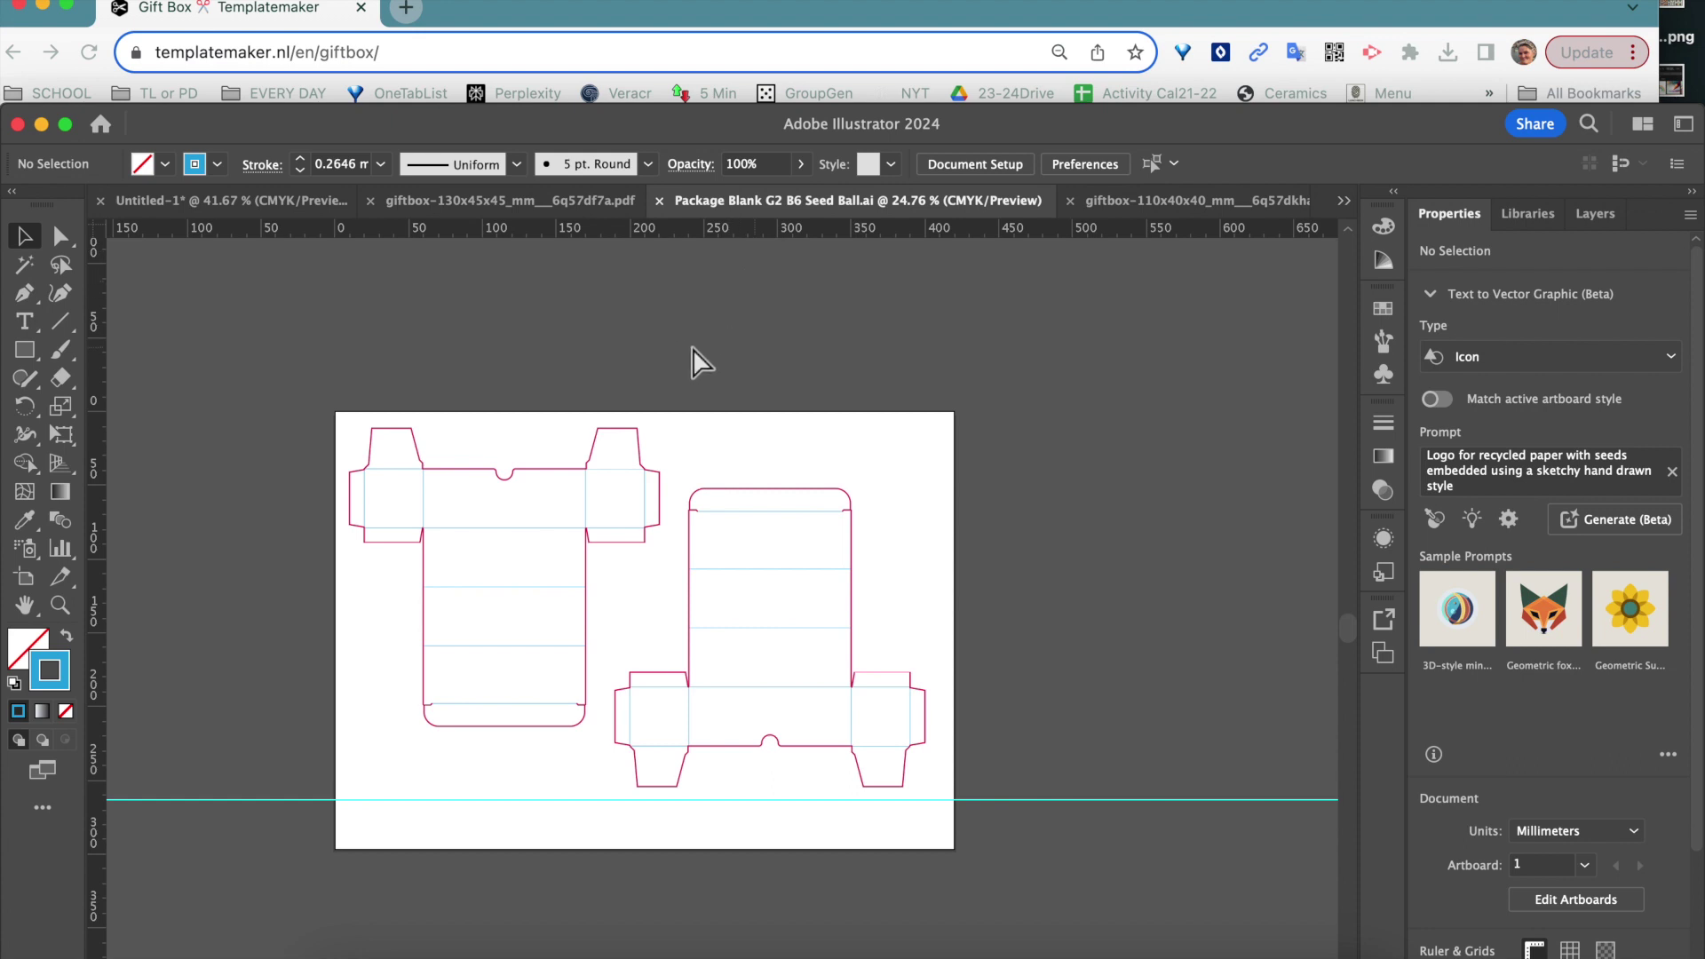
Step: Save another copy in Adobe PDF format with the default PDF settings
key(super+shift+s)
click(989, 492)
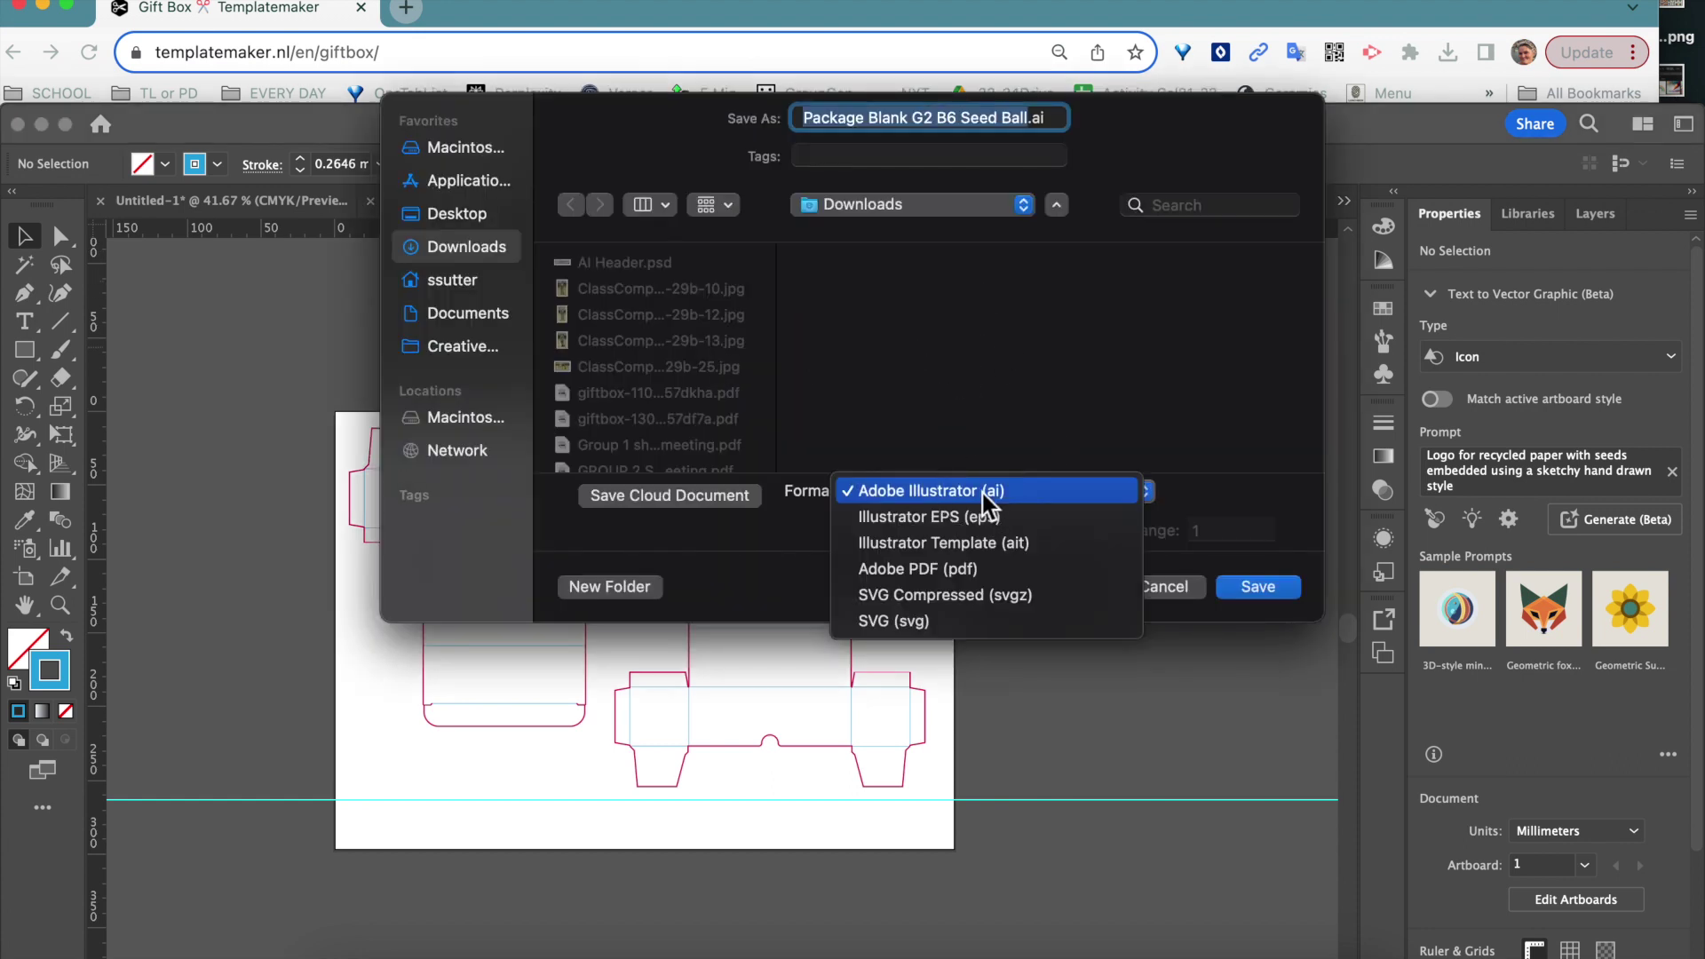
click(994, 571)
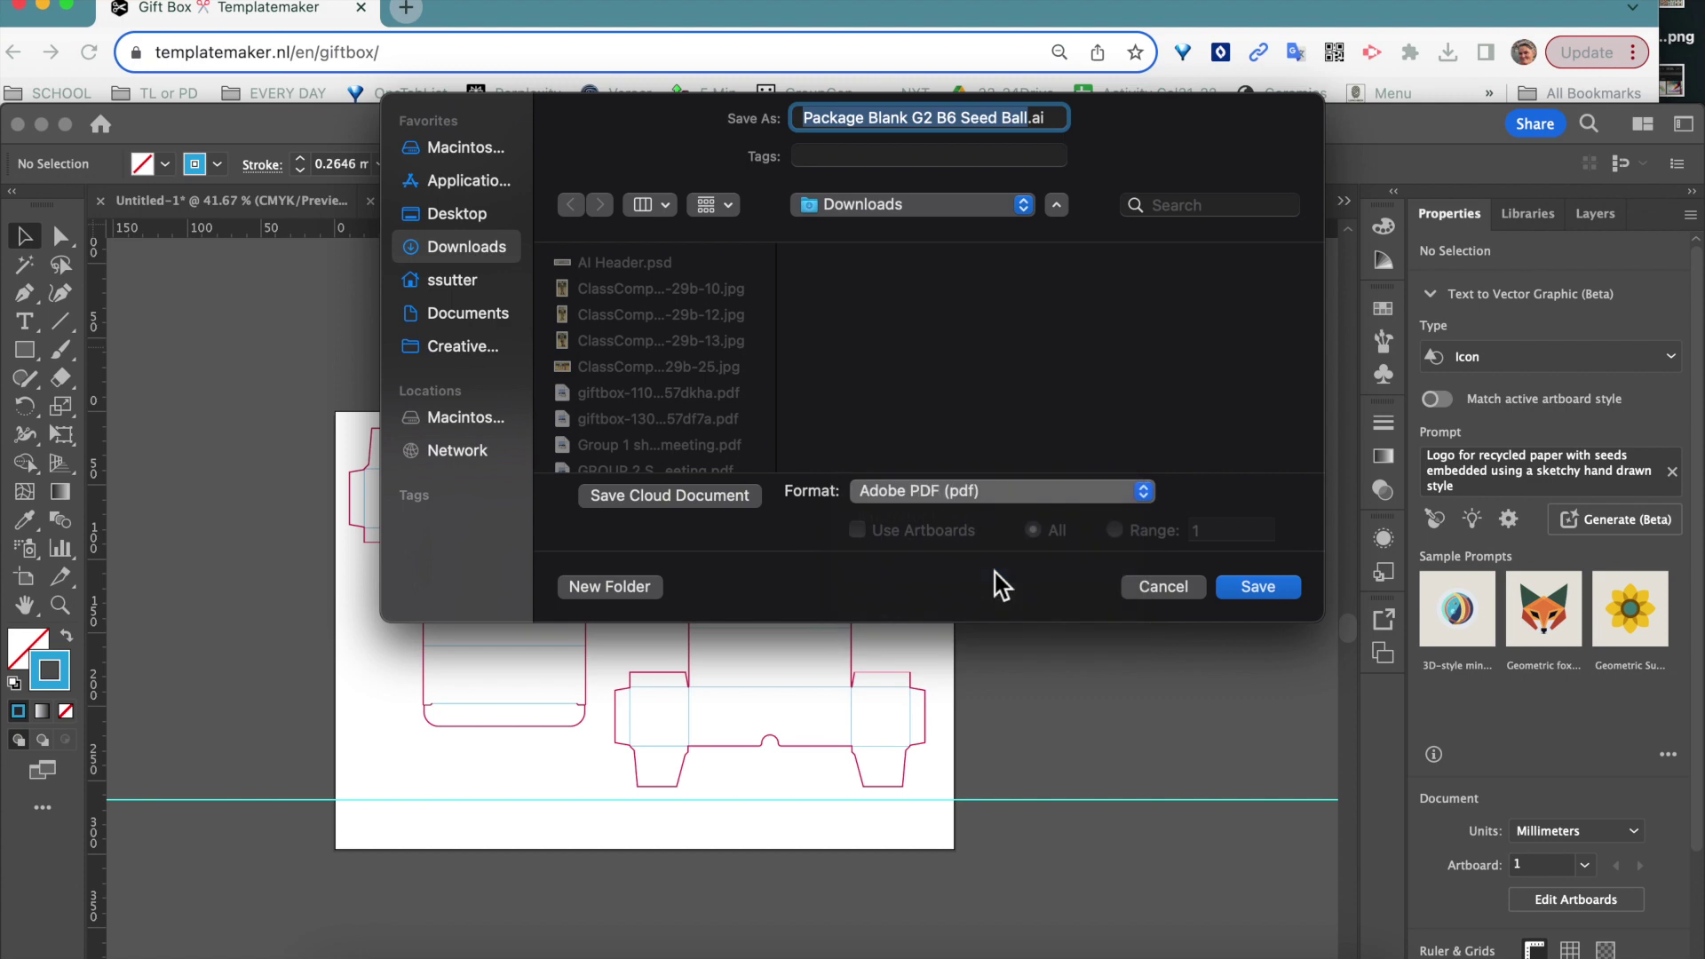
click(1260, 587)
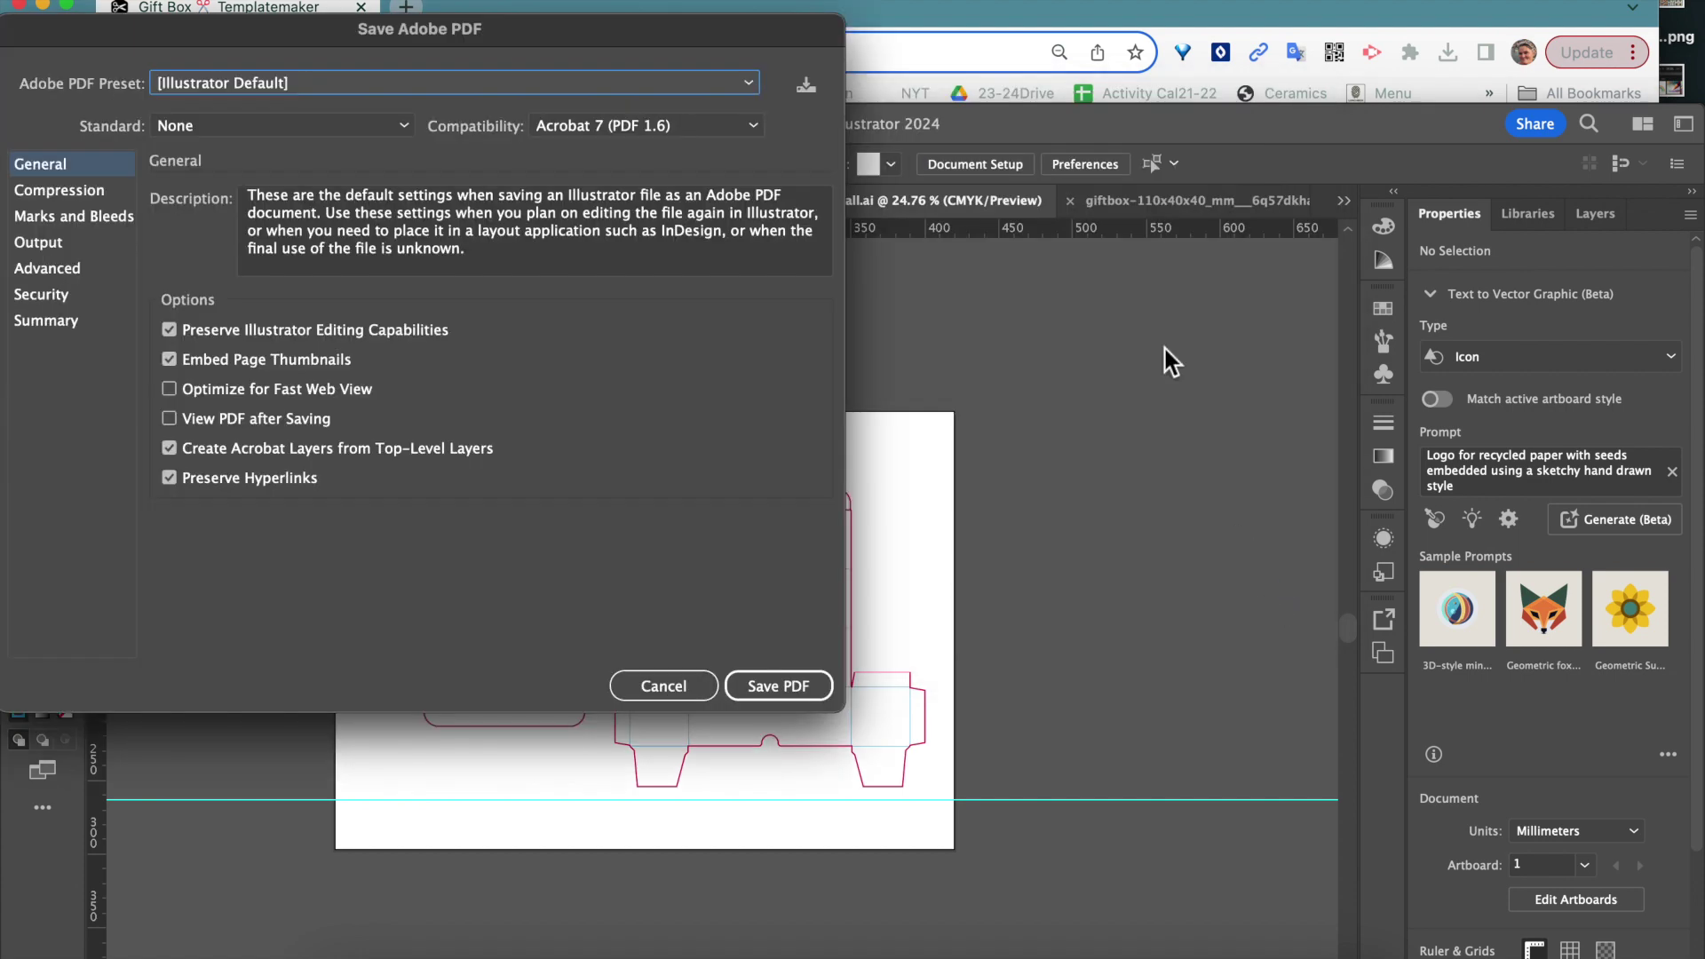
click(776, 689)
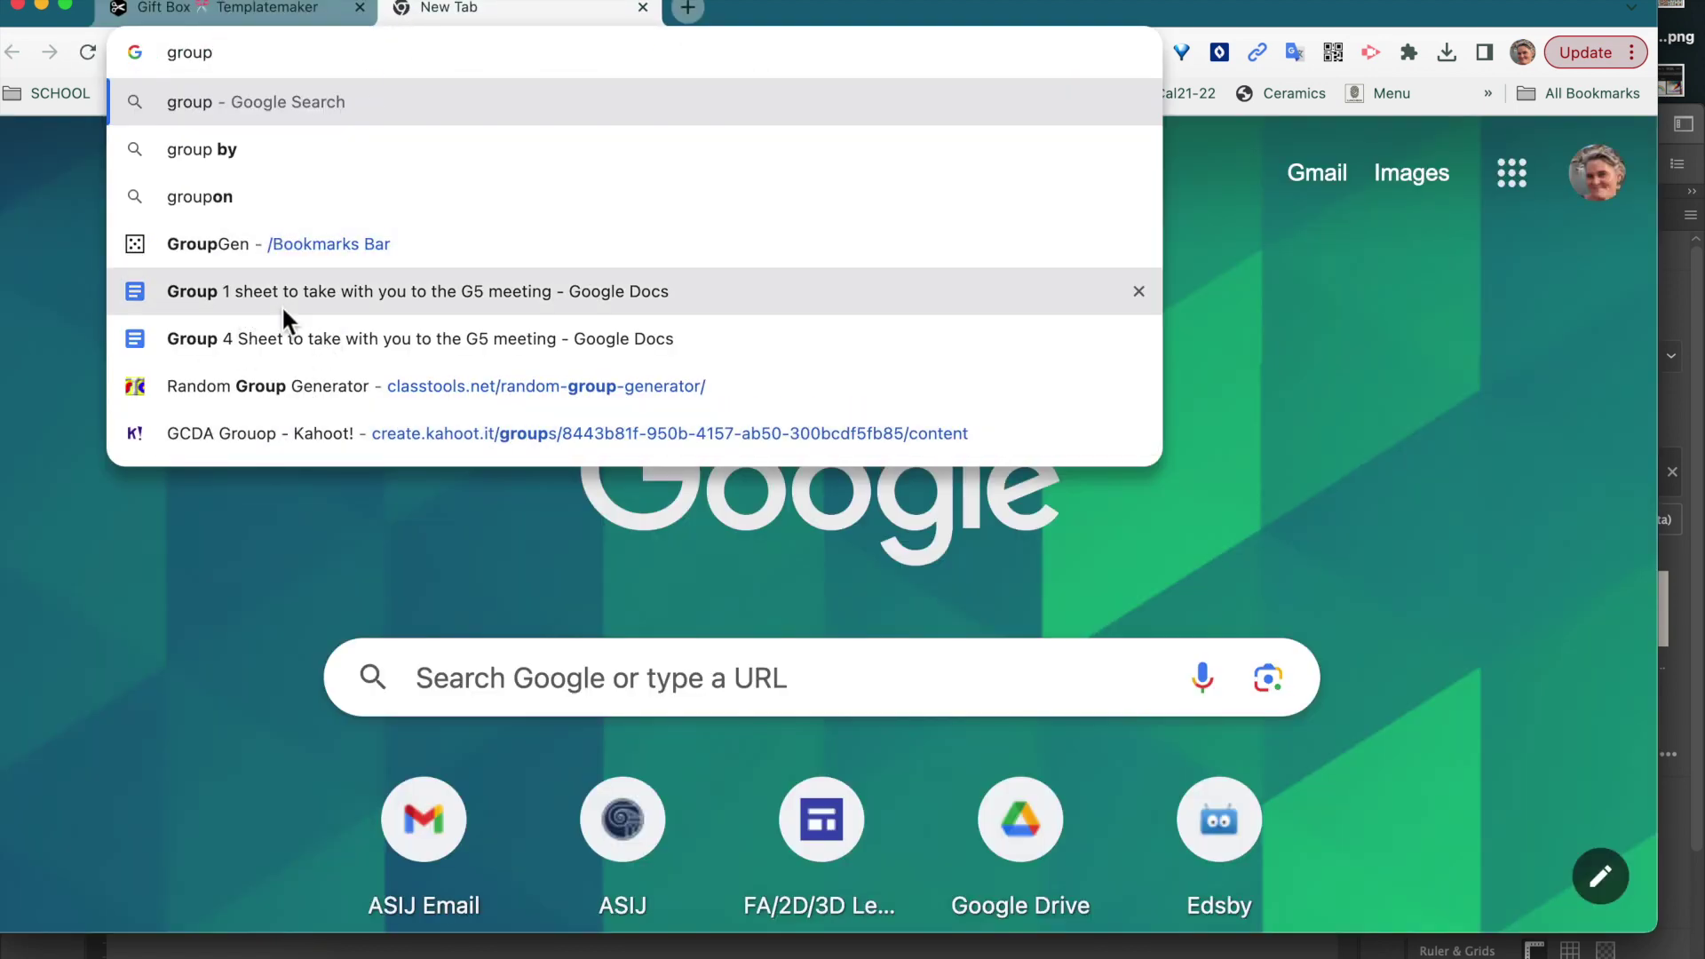
text(5 f)
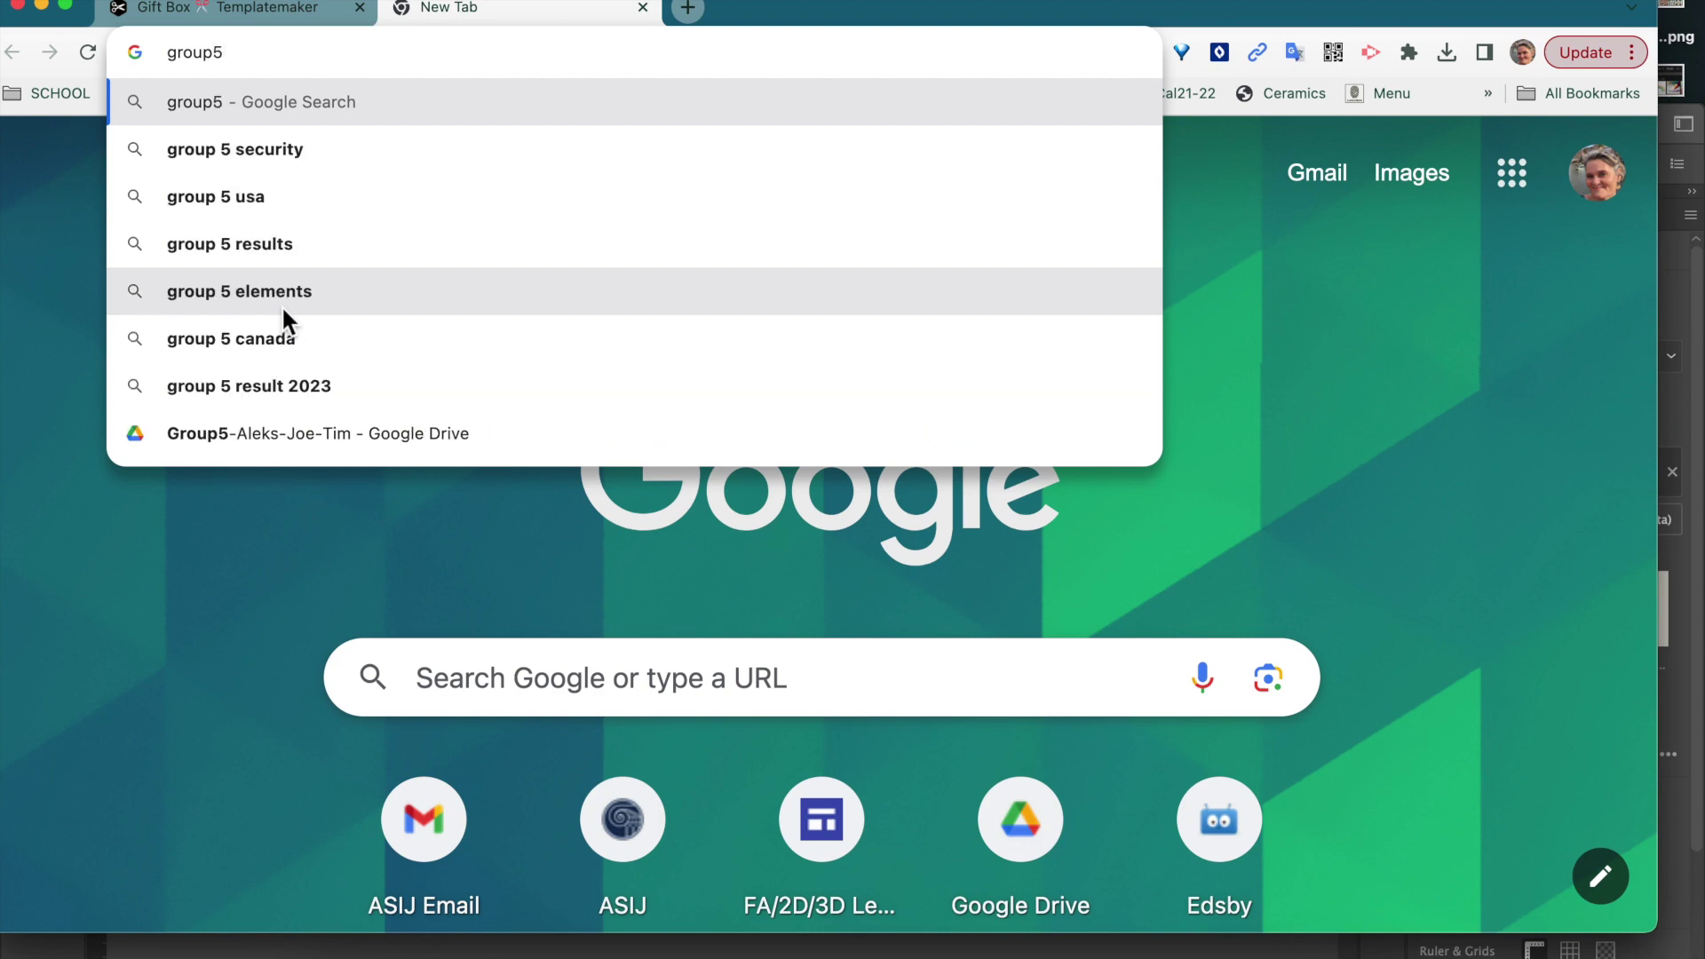
Step: Open the Group 5 Drive folder inside B4 Group Folders from the address-bar suggestion
click(251, 435)
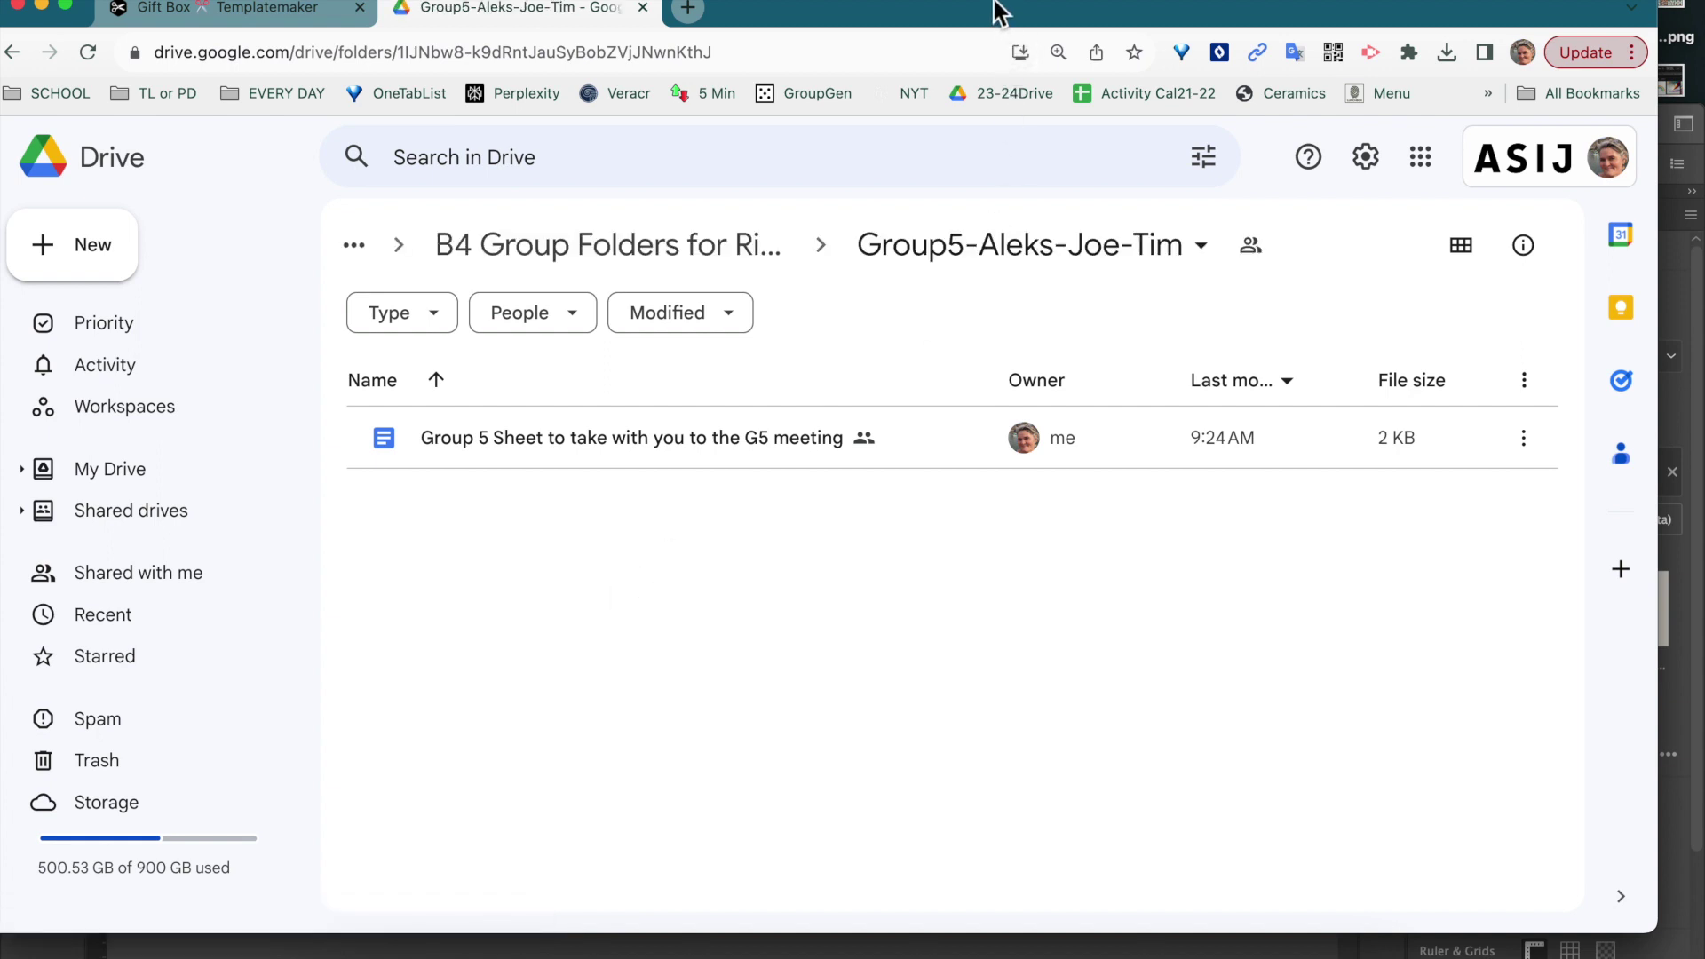
drag(994, 9, 1004, 19)
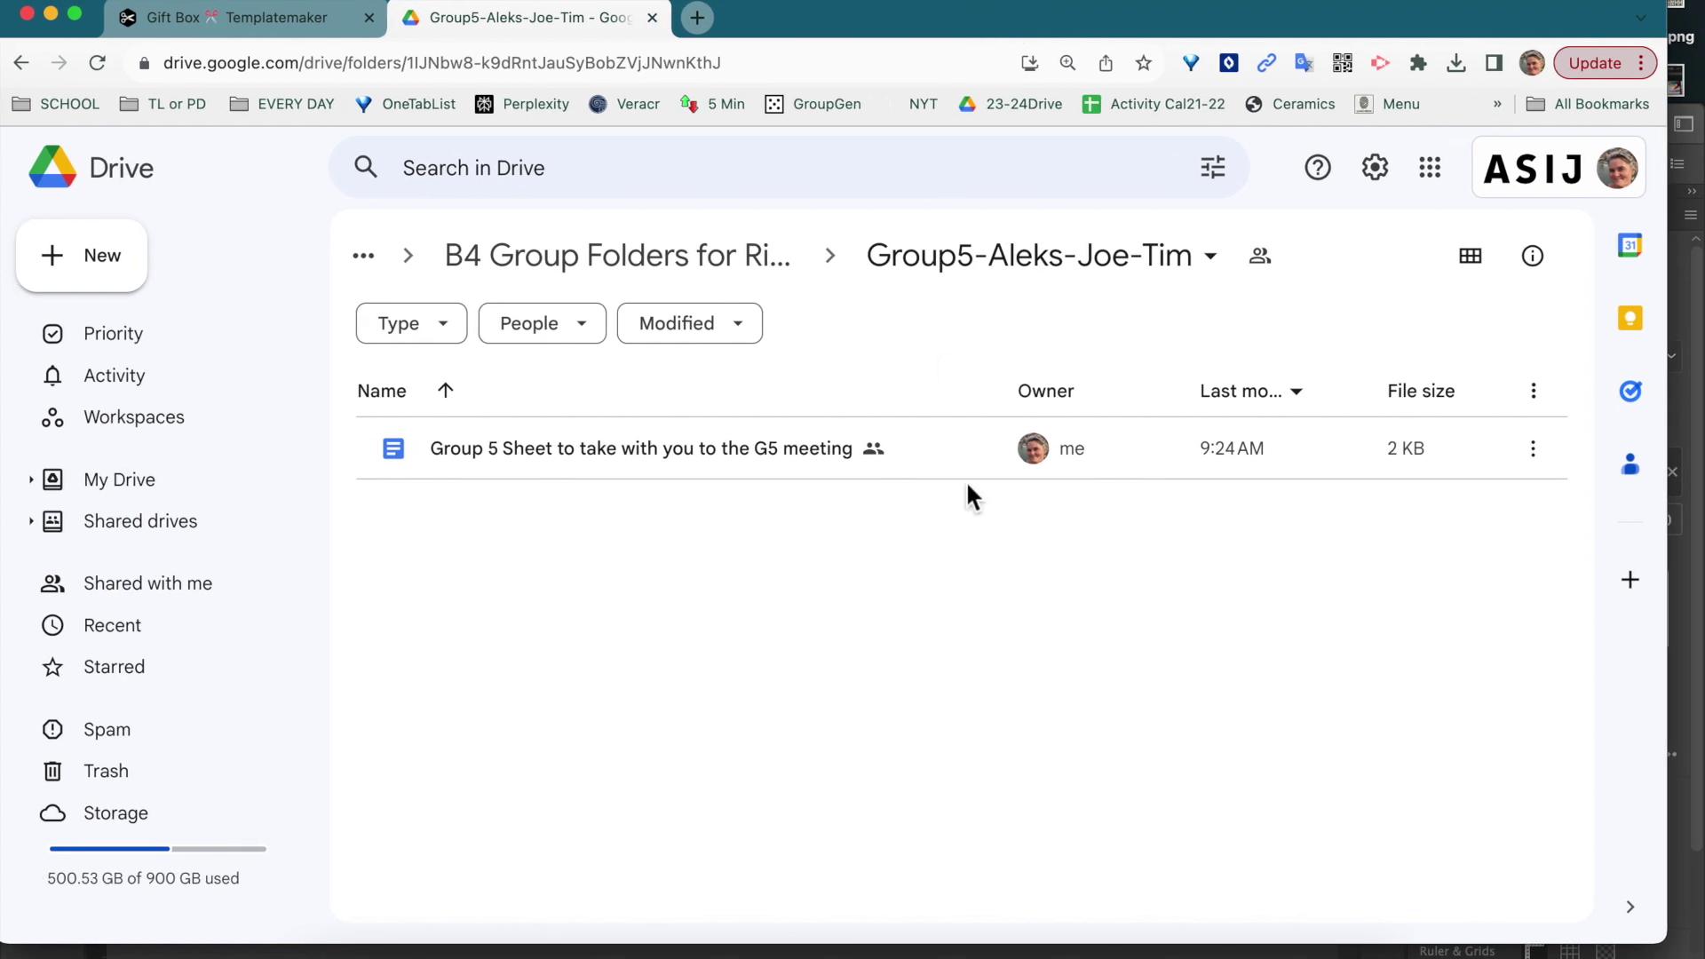